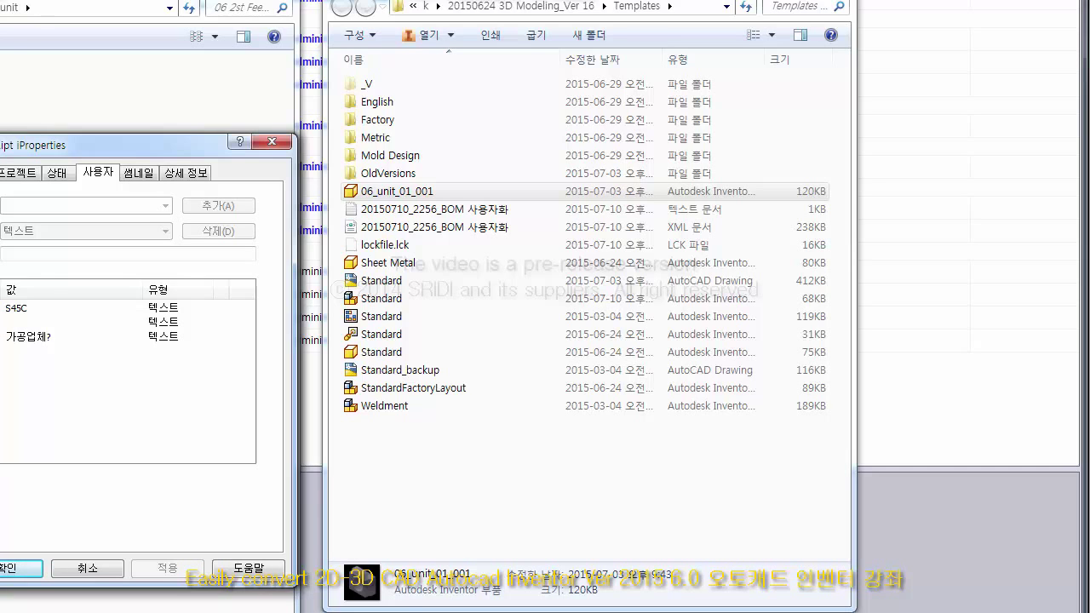
Step: Review each 06_unit_01_001 custom property row, including Material S45C and Purchase Enterprise
{"action": "left_click_drag", "start_coordinate": [2, 290], "coordinate": [47, 291]}
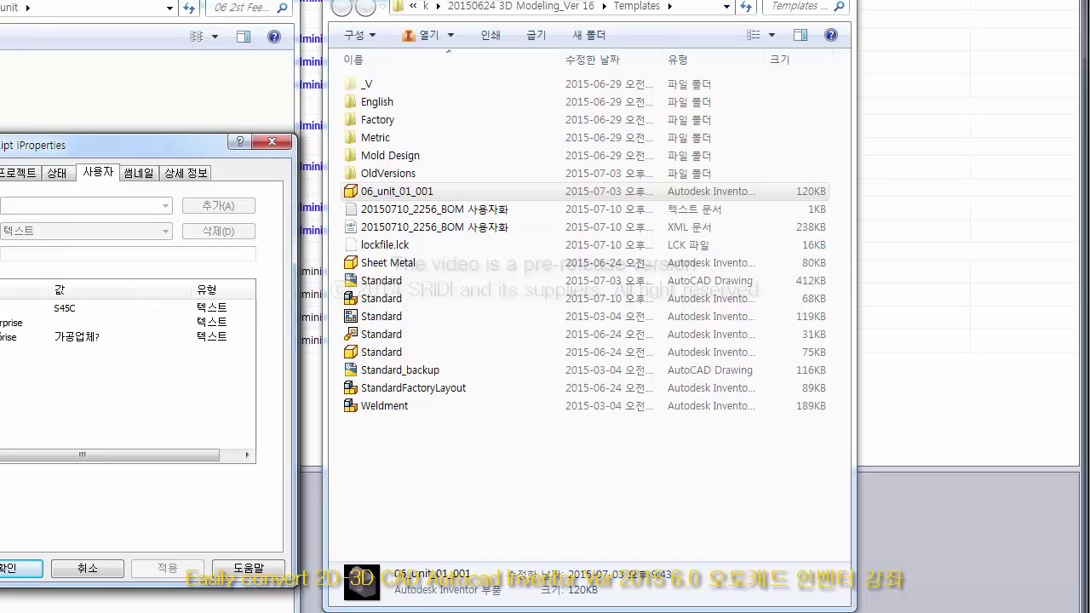
{"action": "left_click", "coordinate": [26, 308]}
{"action": "left_click", "coordinate": [25, 322]}
{"action": "left_click", "coordinate": [26, 336]}
{"action": "left_click", "coordinate": [25, 307]}
{"action": "left_click", "coordinate": [26, 322]}
{"action": "left_click", "coordinate": [26, 337]}
{"action": "left_click", "coordinate": [25, 307]}
{"action": "left_click", "coordinate": [25, 322]}
{"action": "left_click", "coordinate": [26, 336]}
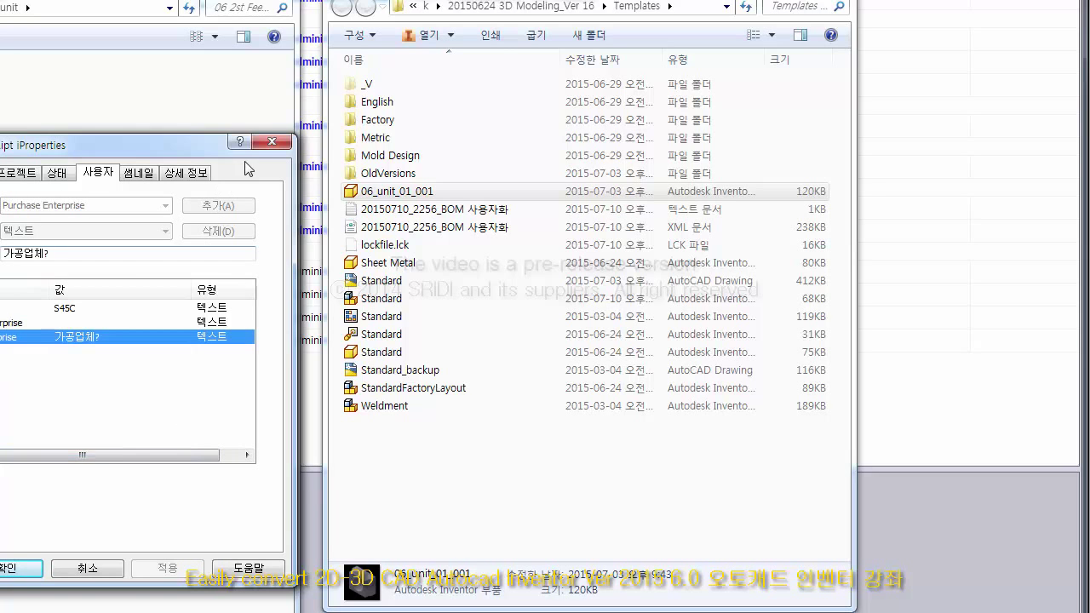
Step: Close the 06_unit_01_001 iProperties and select the Standard AutoCAD drawing template
{"action": "left_click", "coordinate": [277, 149]}
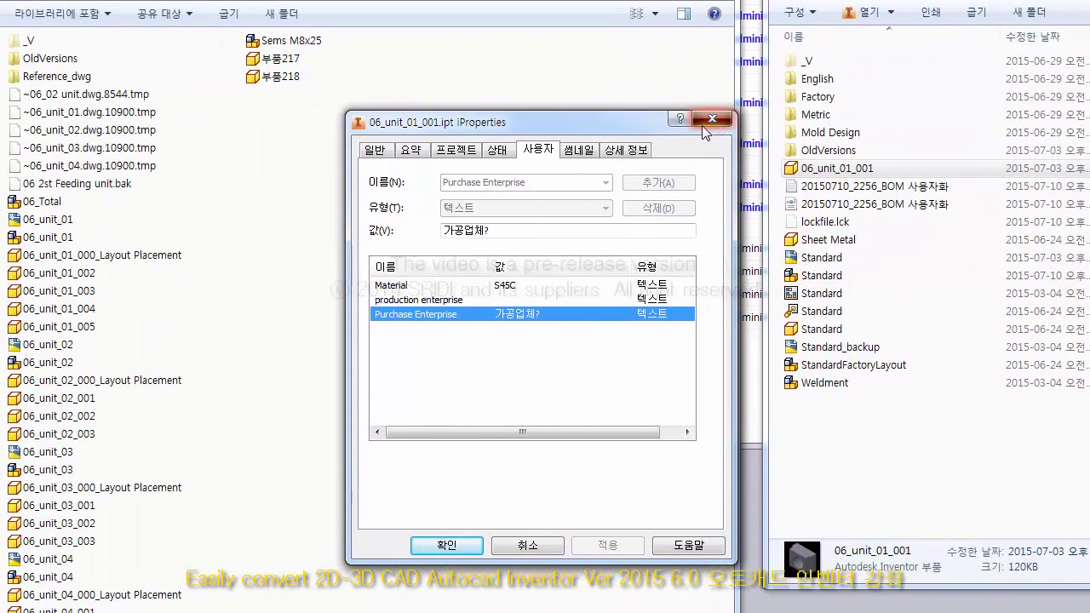
{"action": "left_click_drag", "start_coordinate": [628, 126], "coordinate": [605, 113]}
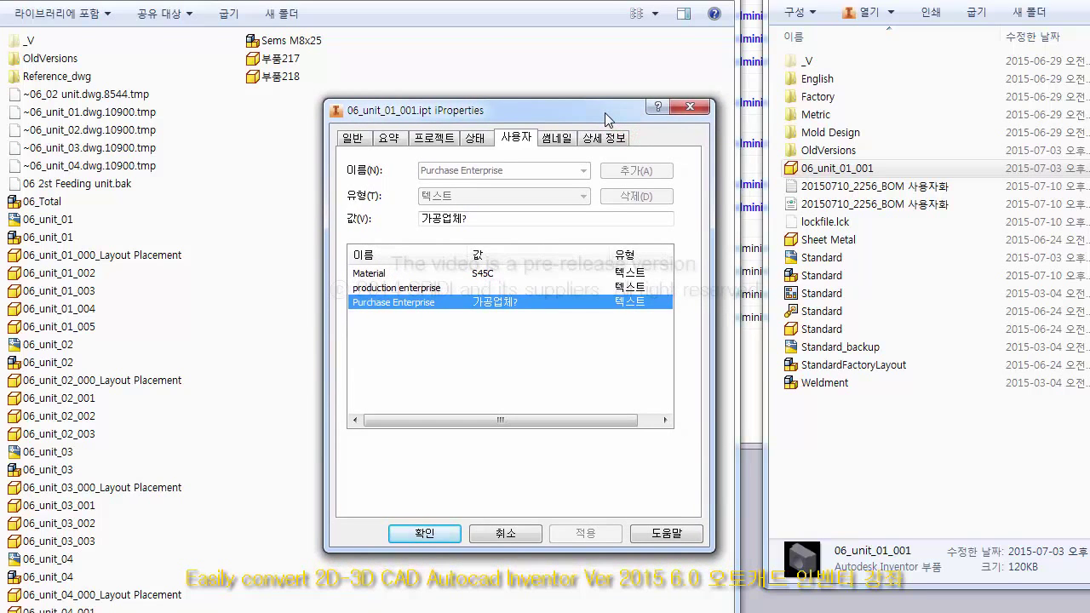
{"action": "left_click", "coordinate": [689, 112]}
{"action": "left_click", "coordinate": [936, 467]}
{"action": "left_click", "coordinate": [834, 259]}
Step: Check Standard.dwg's custom iProperties, Material SS41 and Scale Not To Scale, then close them
{"action": "right_click", "coordinate": [835, 264]}
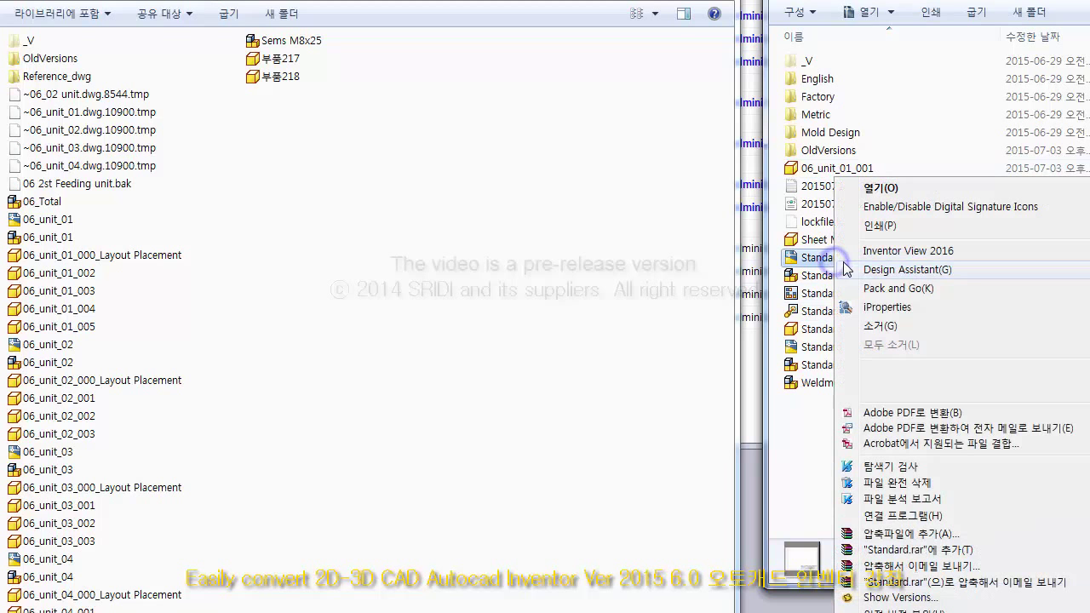
{"action": "left_click", "coordinate": [892, 314]}
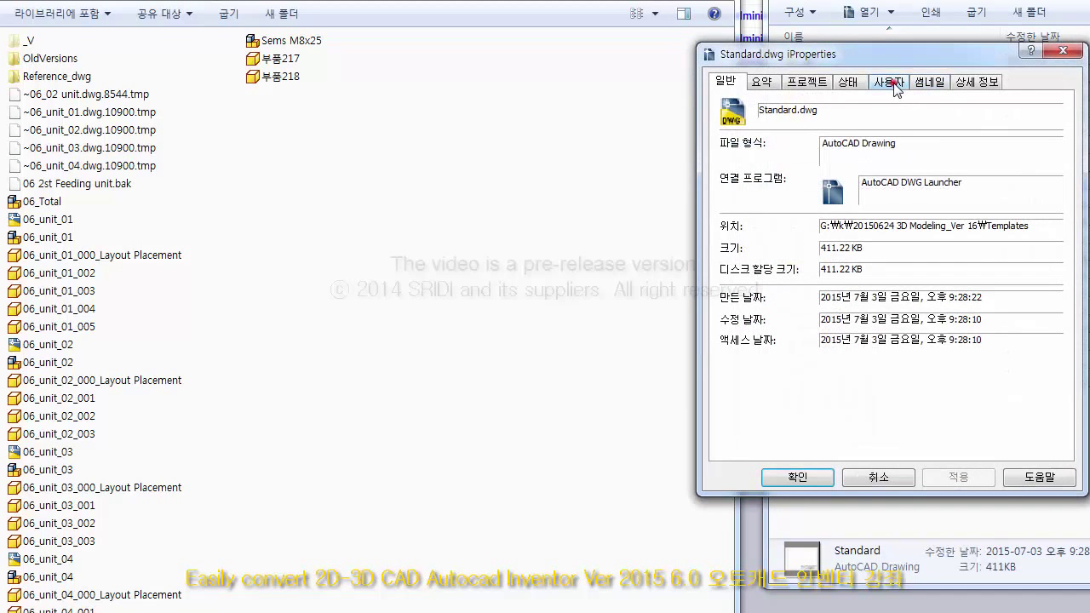
{"action": "left_click", "coordinate": [889, 81]}
{"action": "left_click_drag", "start_coordinate": [933, 59], "coordinate": [563, 69]}
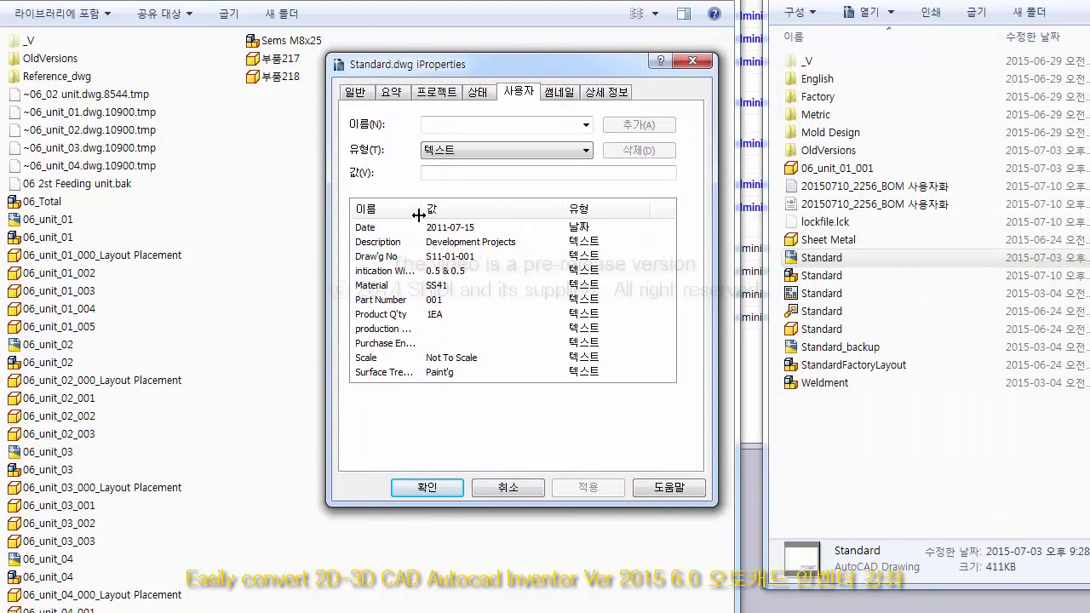
{"action": "left_click_drag", "start_coordinate": [423, 210], "coordinate": [445, 209]}
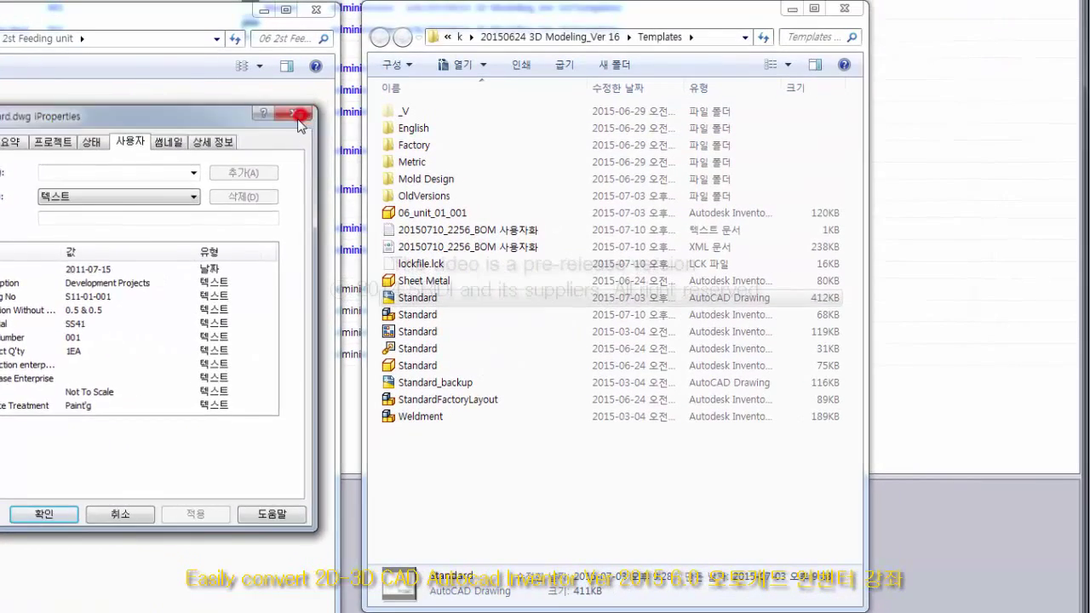
{"action": "left_click", "coordinate": [693, 60]}
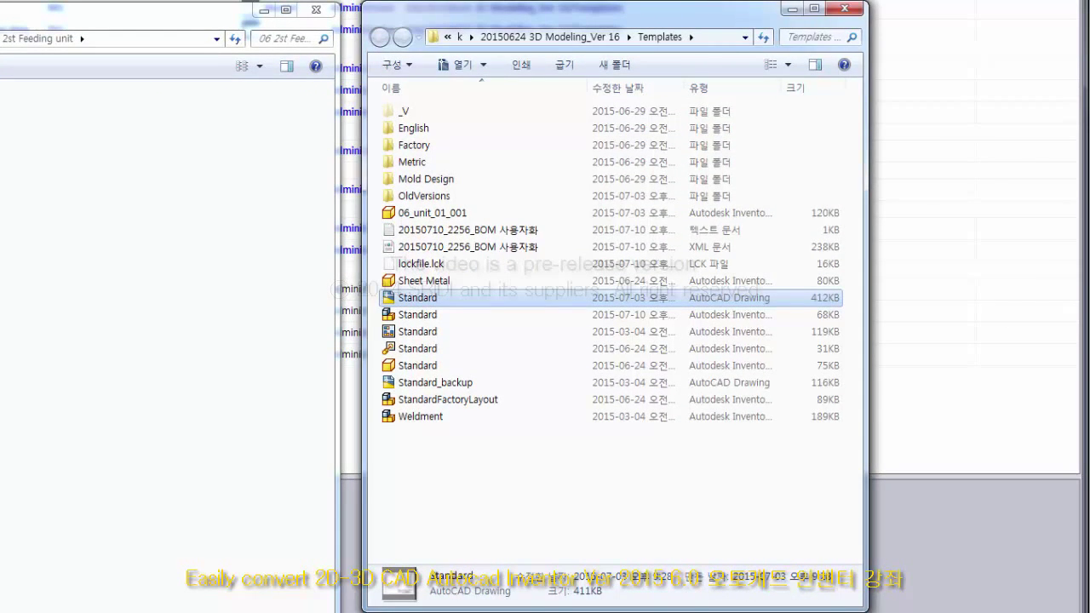
Step: Check 06_unit_02_001's Project, Summary, Status and Custom properties, close them, and select the Standard assembly
{"action": "key", "text": "alt+Tab"}
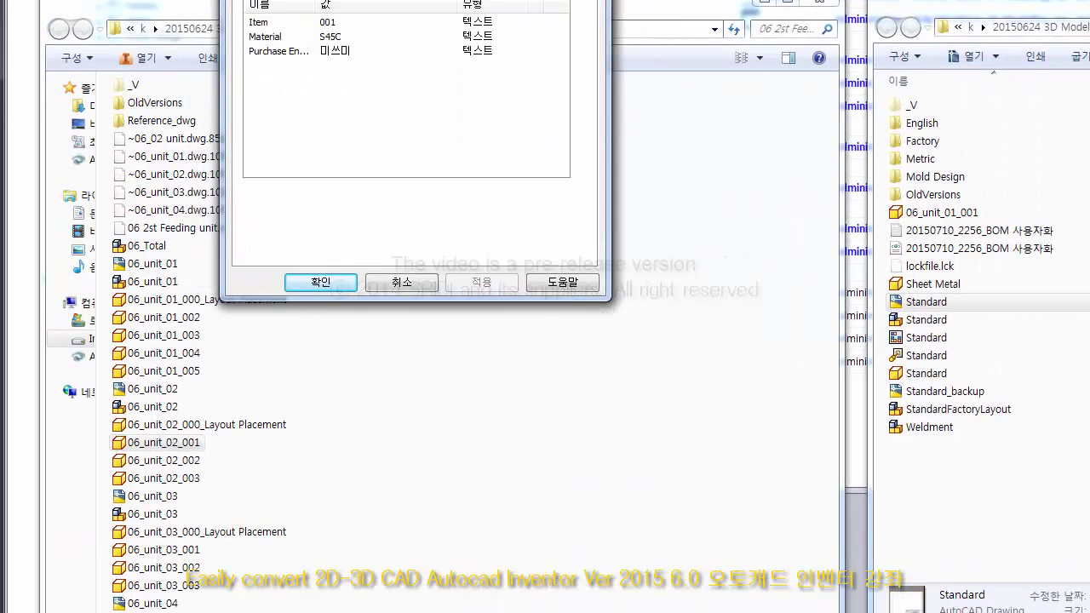
{"action": "left_click", "coordinate": [434, 127]}
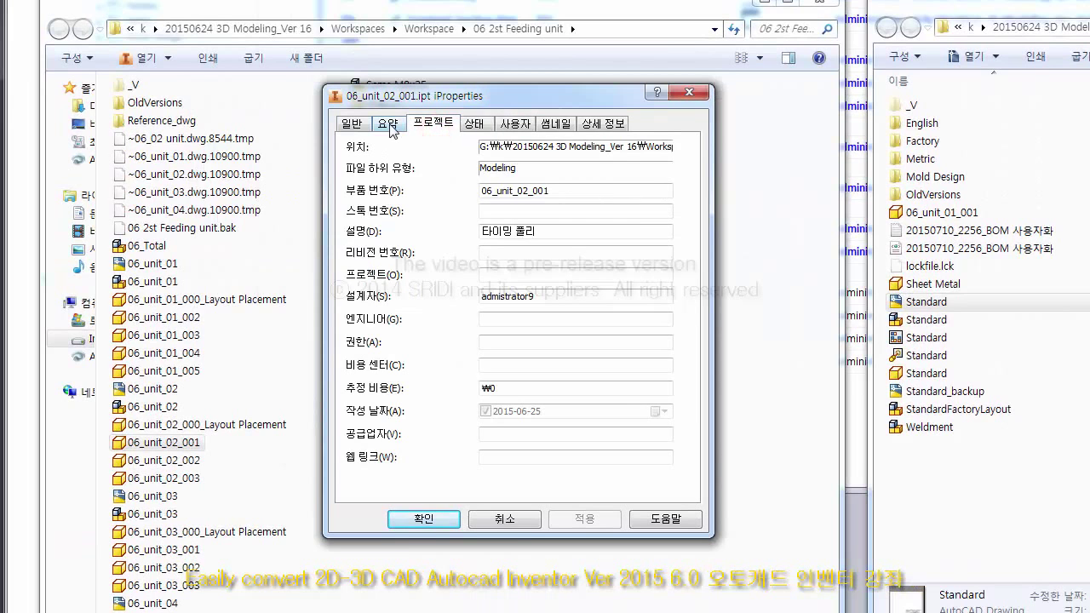
{"action": "left_click", "coordinate": [389, 125]}
{"action": "left_click", "coordinate": [424, 126]}
{"action": "left_click", "coordinate": [471, 128]}
{"action": "left_click_drag", "start_coordinate": [530, 107], "coordinate": [497, 108]}
{"action": "left_click", "coordinate": [482, 124]}
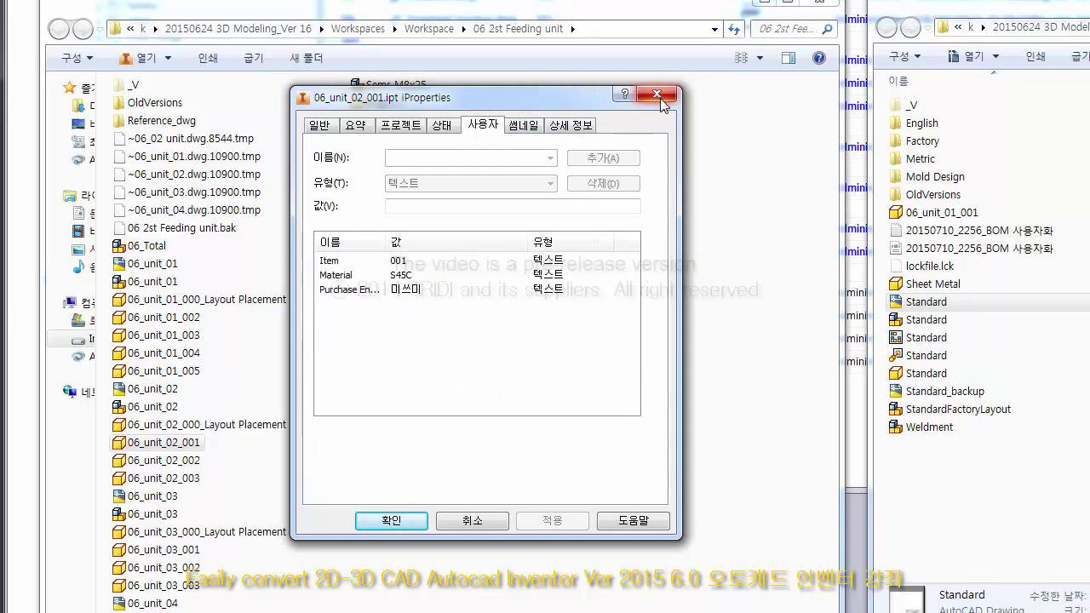
{"action": "left_click_drag", "start_coordinate": [581, 94], "coordinate": [542, 102]}
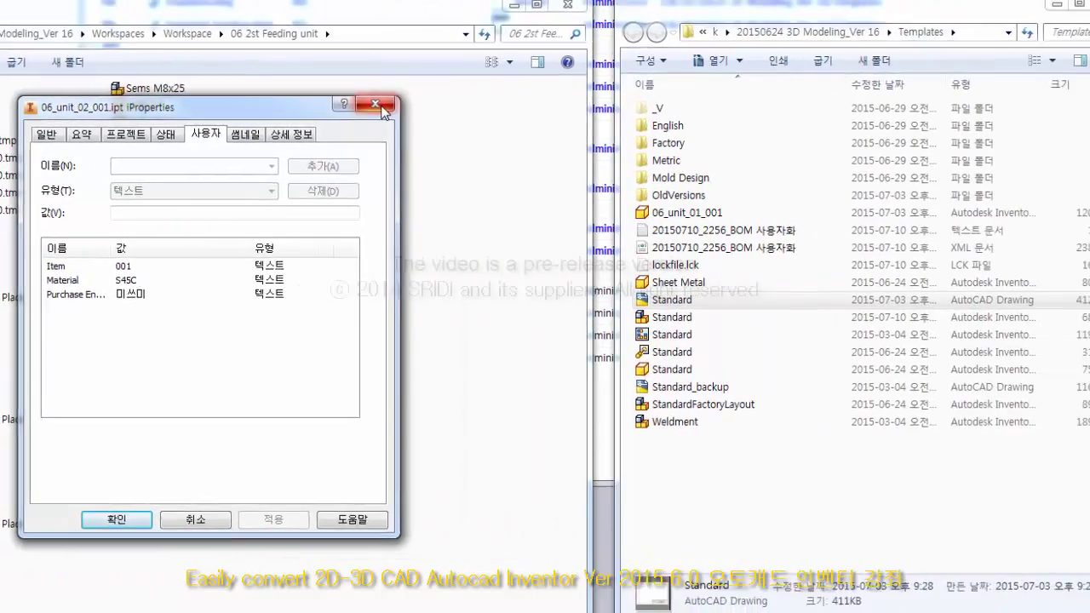
{"action": "left_click", "coordinate": [375, 104]}
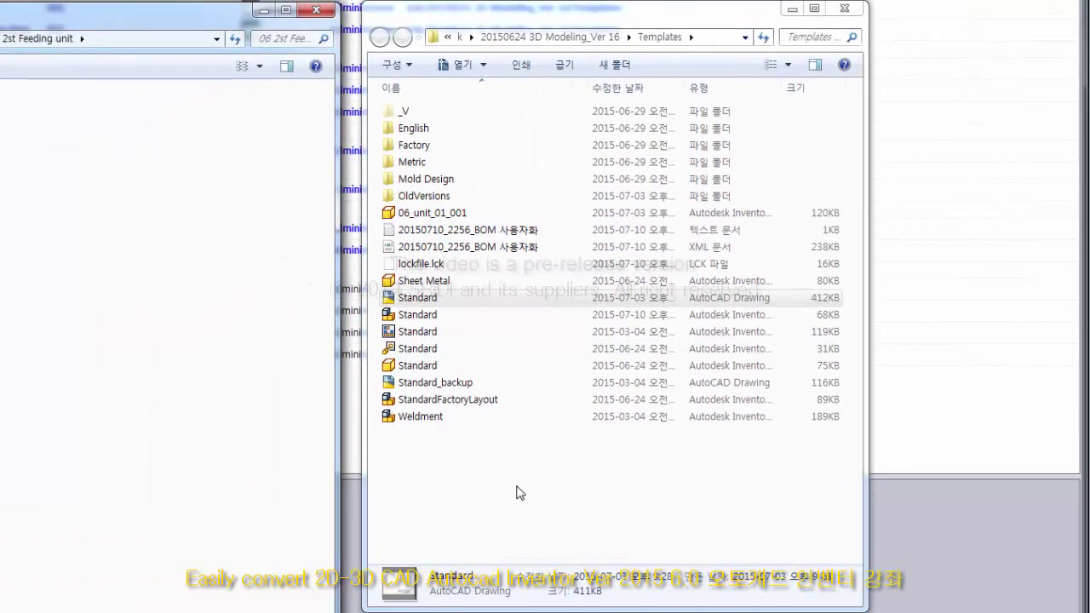
{"action": "left_click", "coordinate": [420, 314]}
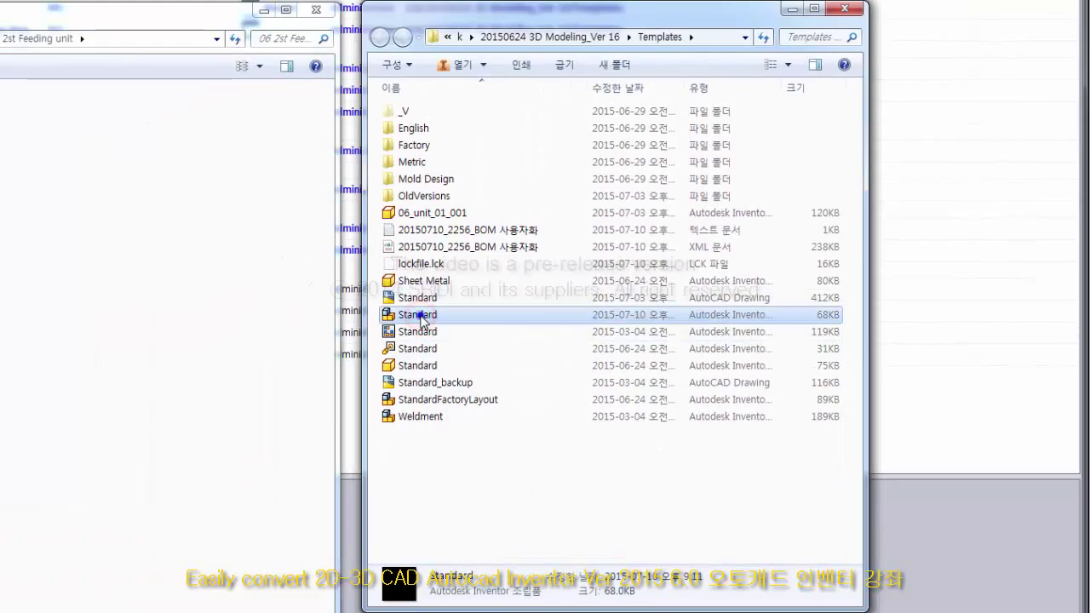
Step: Check the Standard.iam assembly template's custom iProperties, then close them
{"action": "right_click", "coordinate": [420, 316]}
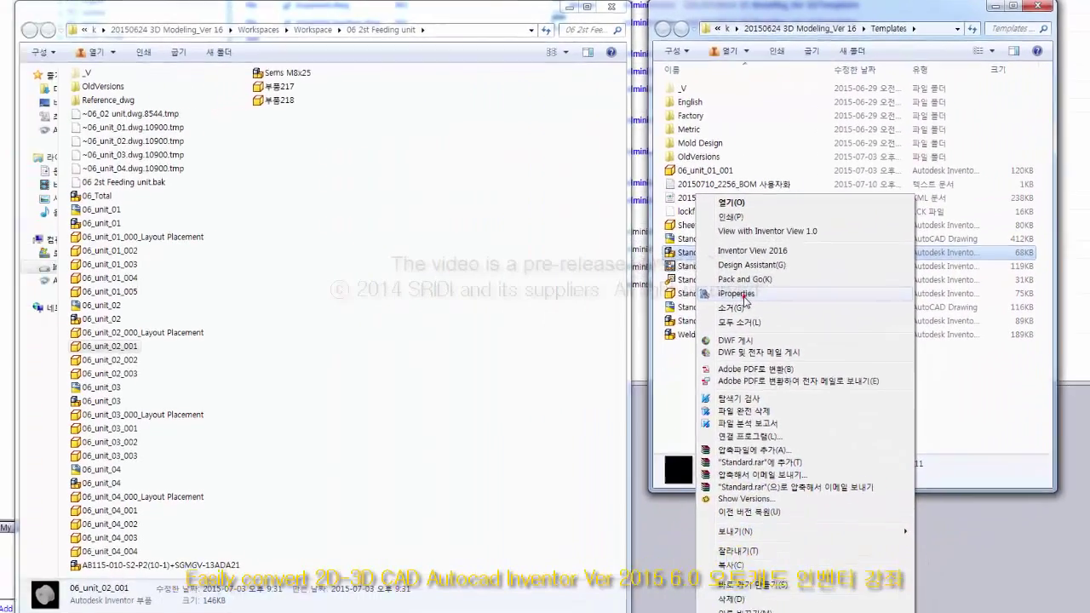
{"action": "left_click", "coordinate": [605, 334]}
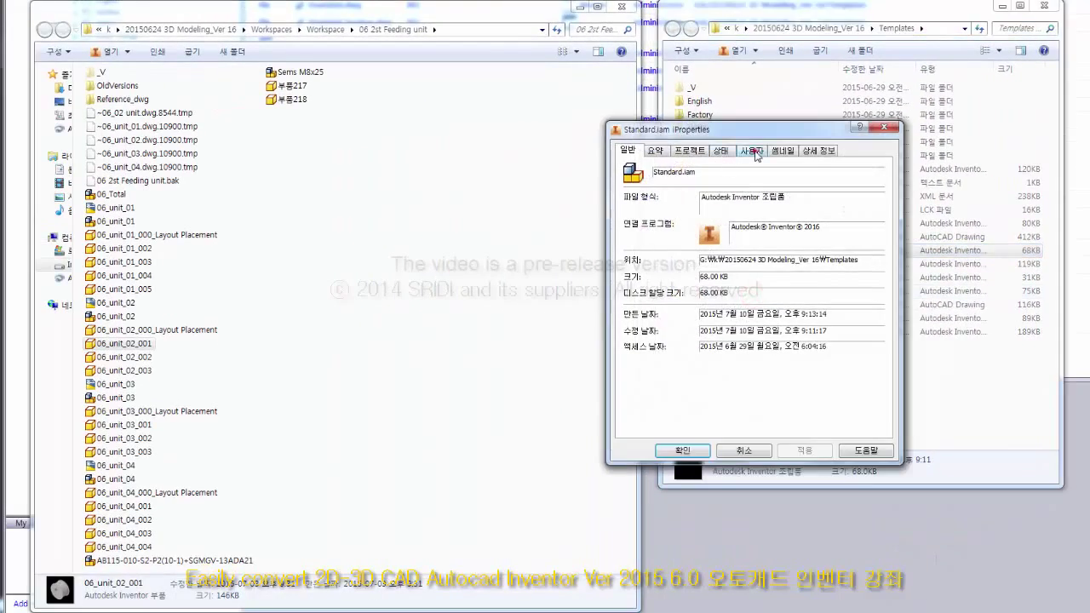
{"action": "left_click", "coordinate": [754, 151]}
{"action": "left_click_drag", "start_coordinate": [779, 135], "coordinate": [405, 127]}
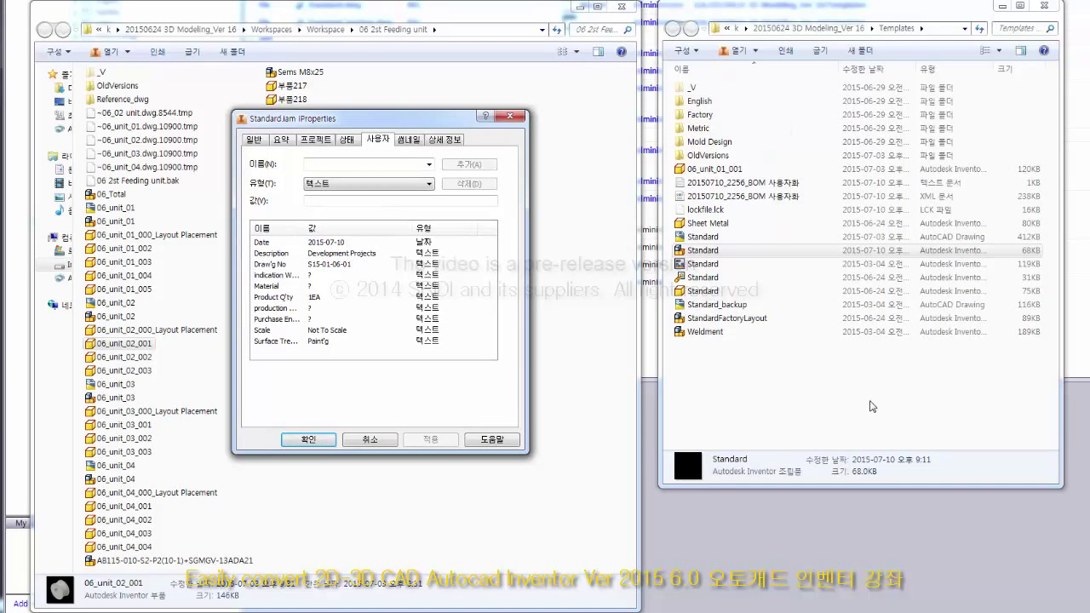
{"action": "left_click", "coordinate": [511, 116]}
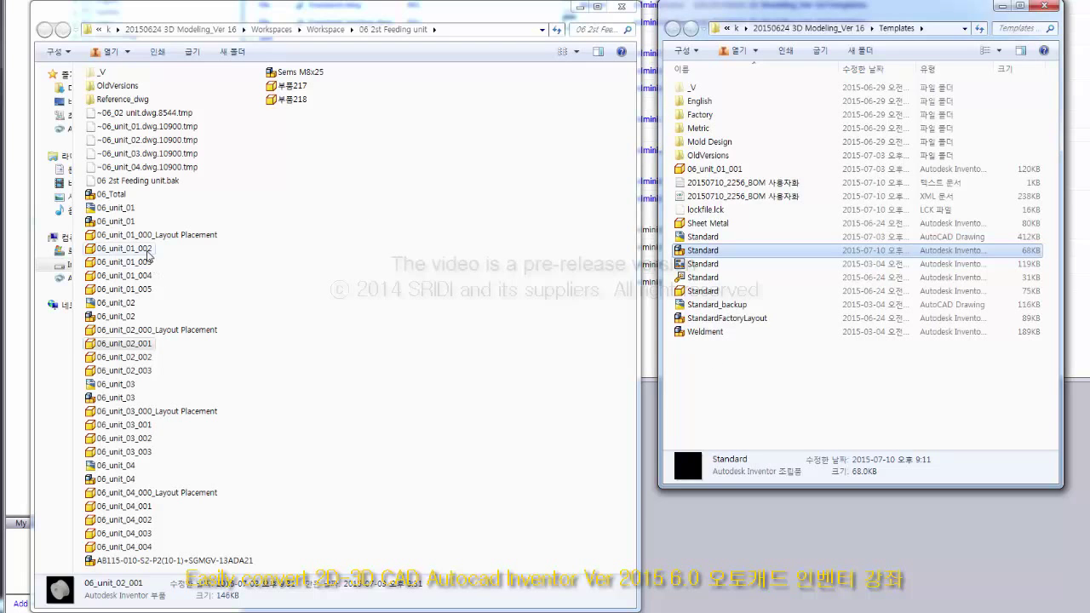
Step: Select the 68KB Standard assembly and 75KB Standard part templates together
{"action": "left_click", "coordinate": [147, 251]}
{"action": "right_click", "coordinate": [148, 253]}
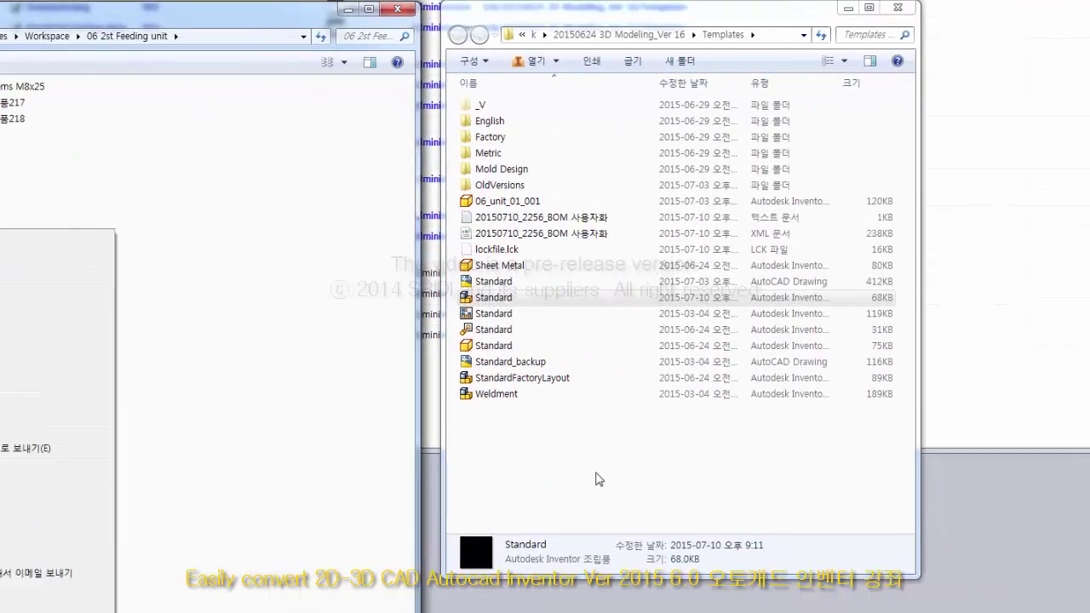
{"action": "left_click", "coordinate": [782, 392]}
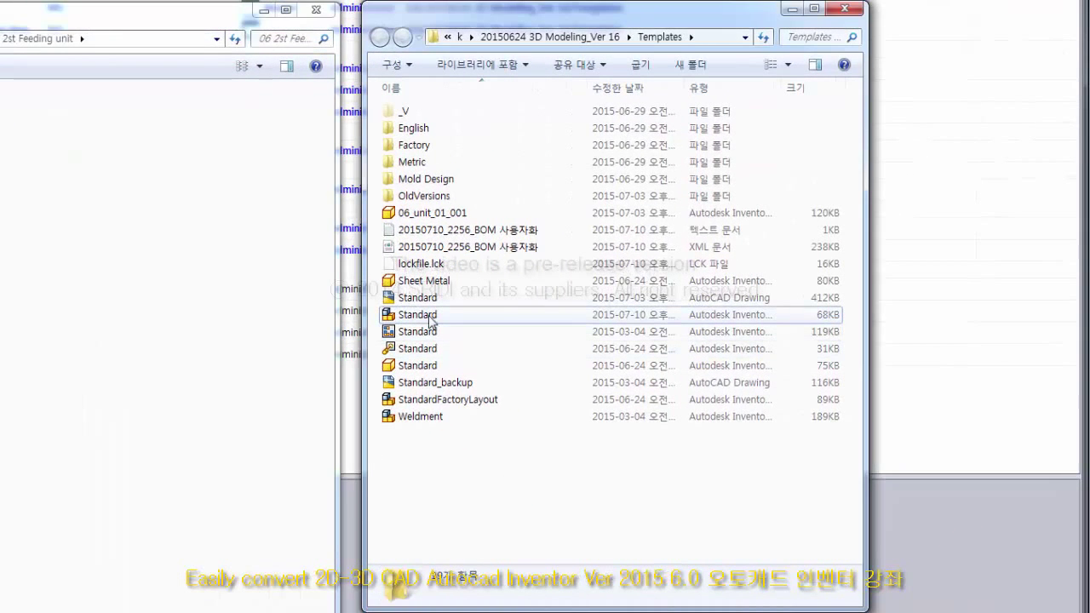
{"action": "mouse_move", "coordinate": [430, 321]}
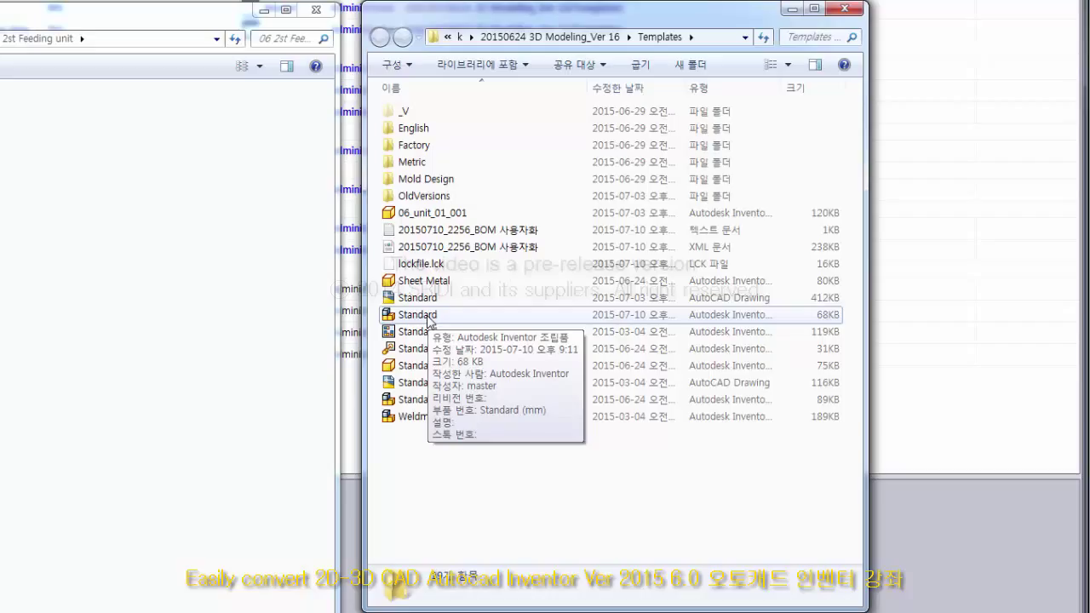
{"action": "left_click", "coordinate": [429, 317]}
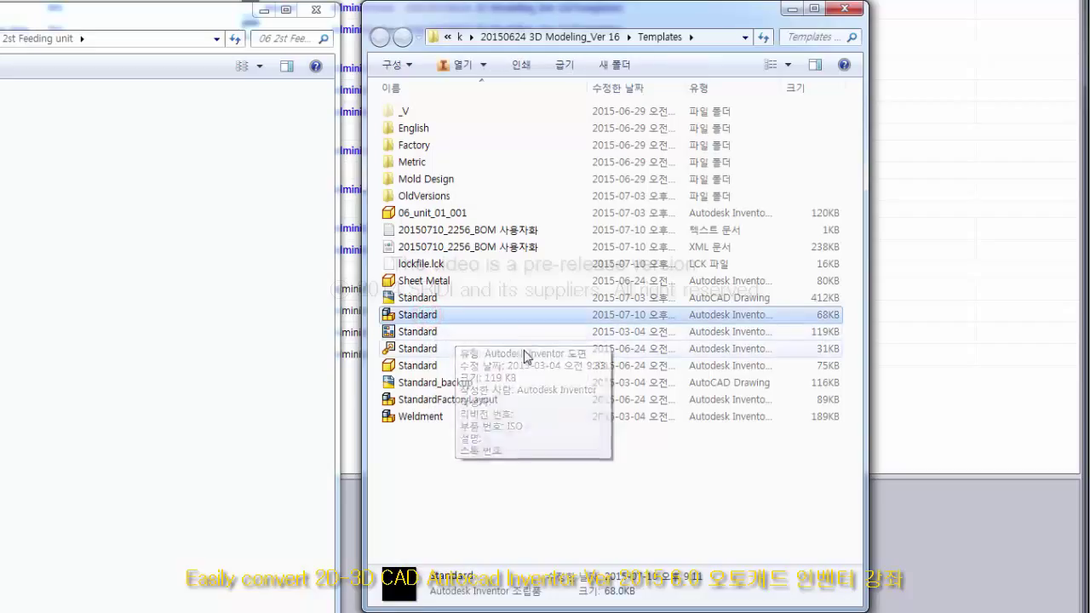
{"action": "mouse_move", "coordinate": [528, 355]}
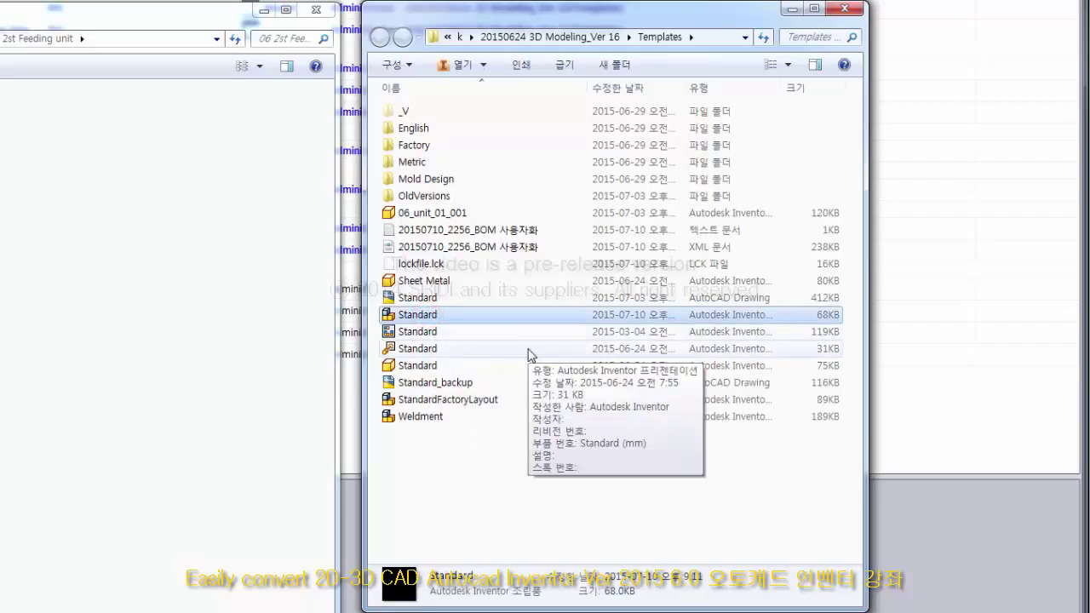
{"action": "left_click", "coordinate": [442, 367], "text": "ctrl"}
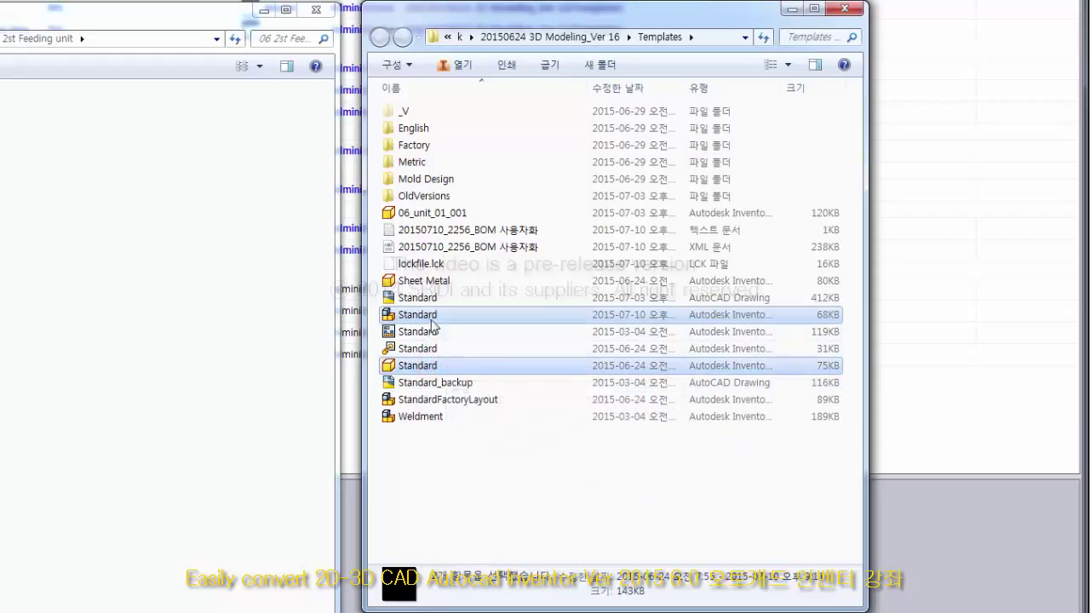
{"action": "mouse_move", "coordinate": [441, 372]}
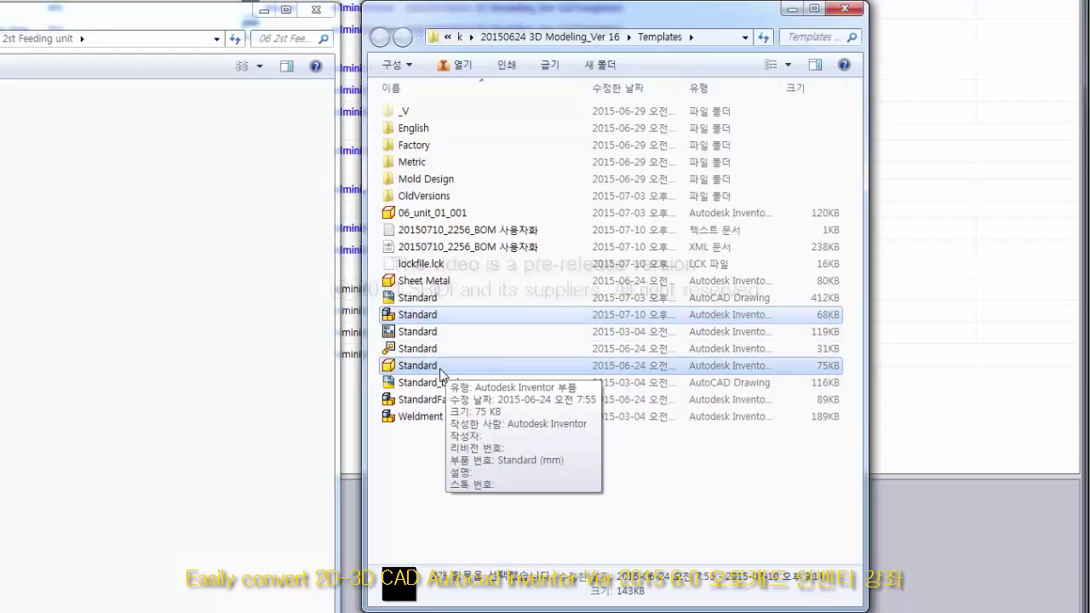
Step: Open the combined iProperties of both Standard templates and show the Custom properties
{"action": "right_click", "coordinate": [441, 372]}
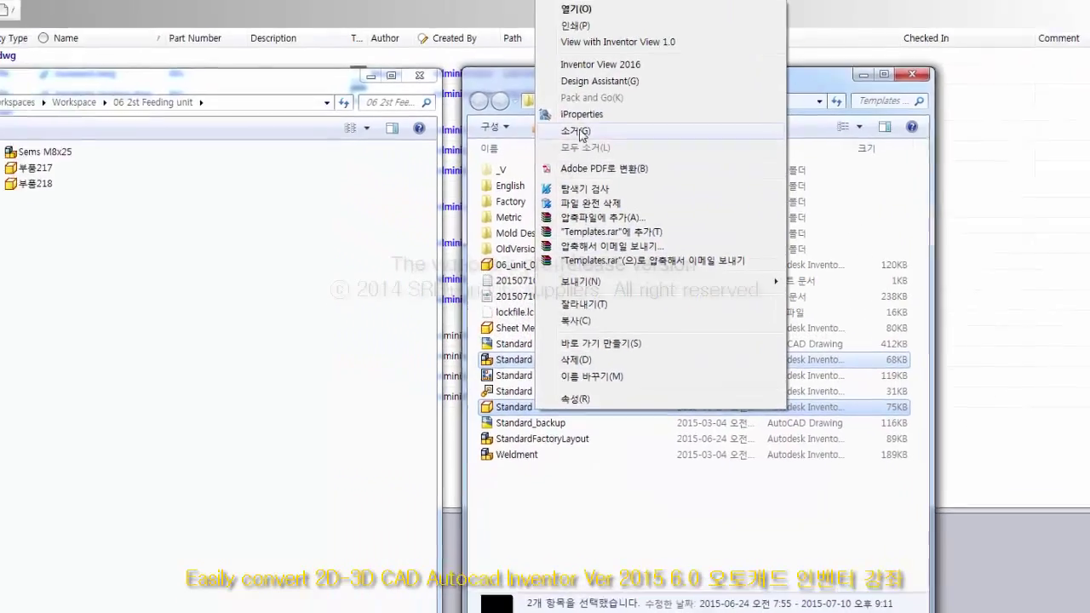
{"action": "left_click", "coordinate": [498, 50]}
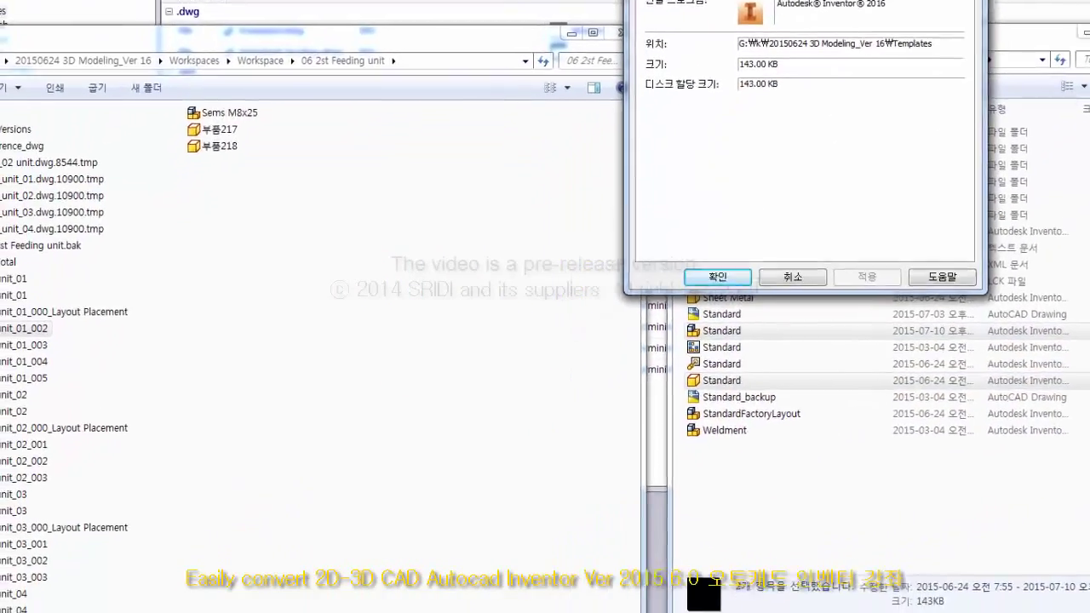
{"action": "left_click", "coordinate": [739, 0]}
{"action": "left_click_drag", "start_coordinate": [624, 0], "coordinate": [371, 154]}
{"action": "left_click", "coordinate": [417, 121]}
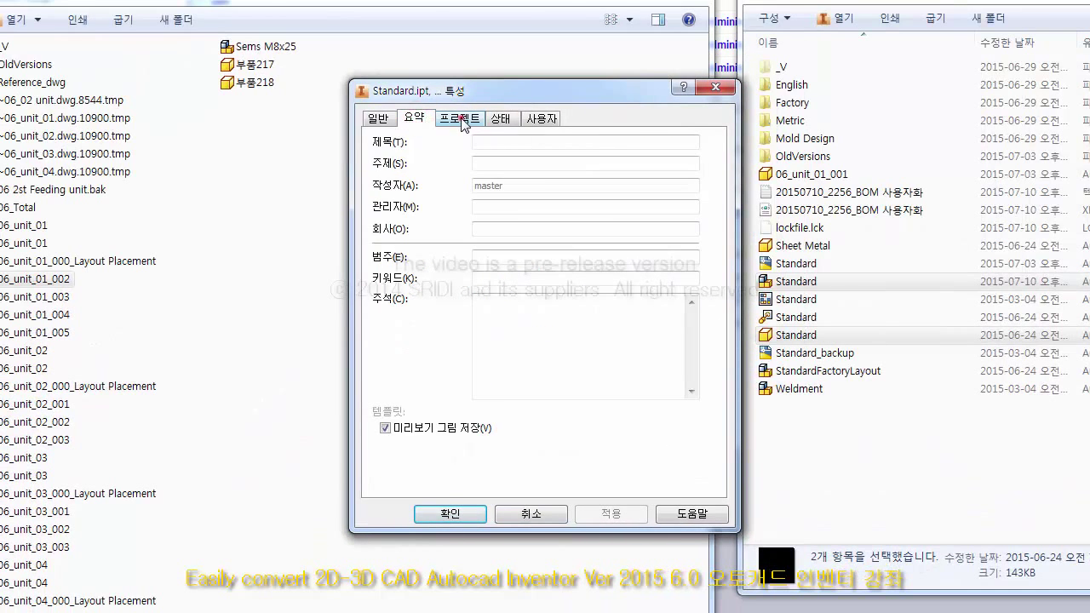
{"action": "left_click", "coordinate": [461, 119]}
{"action": "left_click", "coordinate": [500, 121]}
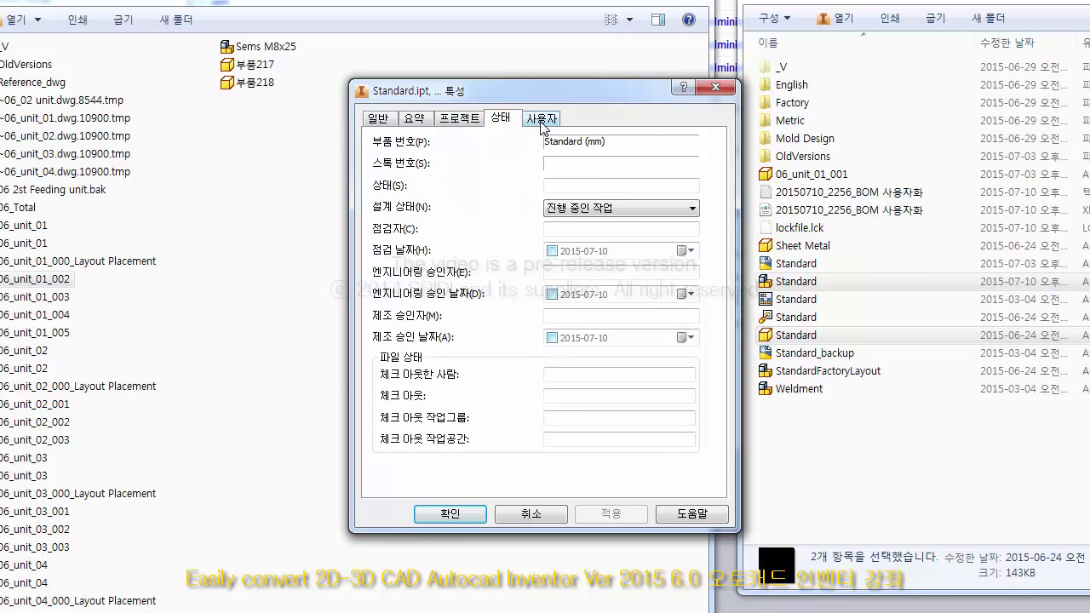
{"action": "left_click", "coordinate": [540, 119]}
Step: Re-commit the Date property as 2015-07-10 and apply it
{"action": "left_click", "coordinate": [503, 254]}
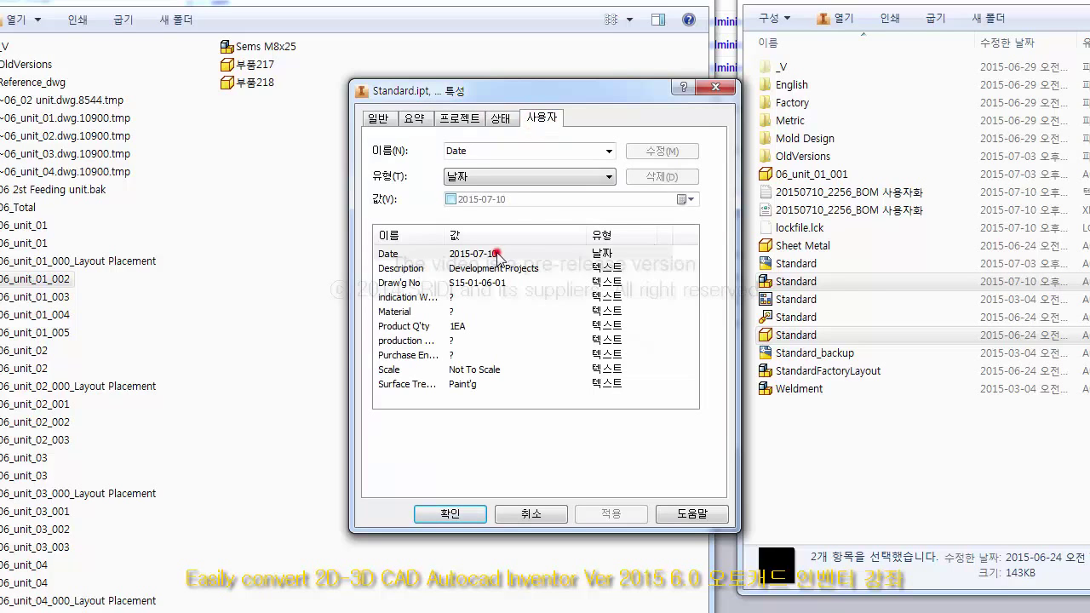
{"action": "left_click", "coordinate": [452, 200]}
{"action": "left_click", "coordinate": [686, 199]}
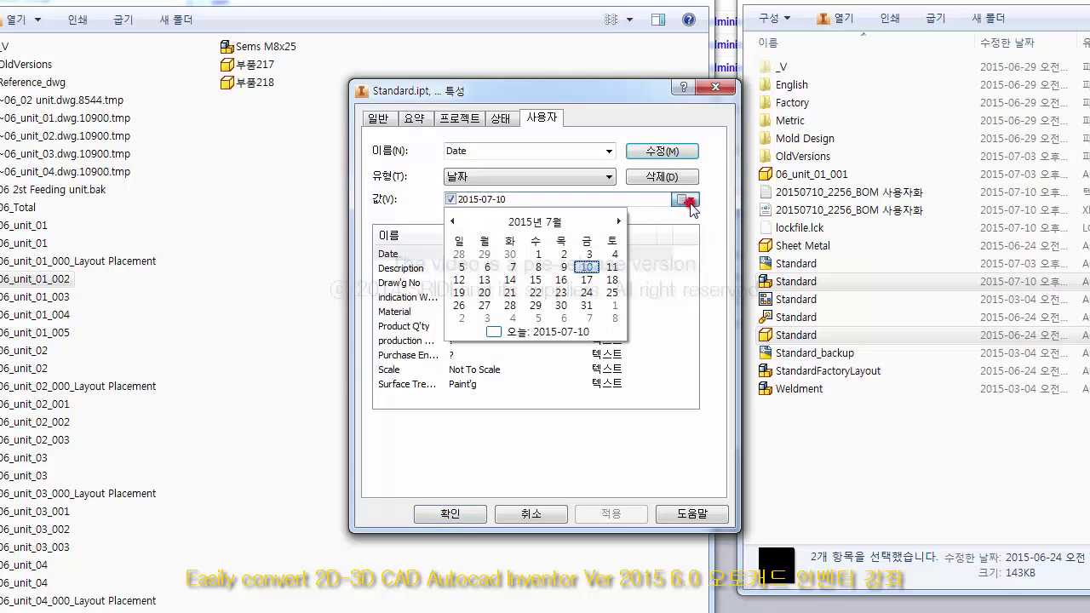
{"action": "left_click", "coordinate": [591, 268]}
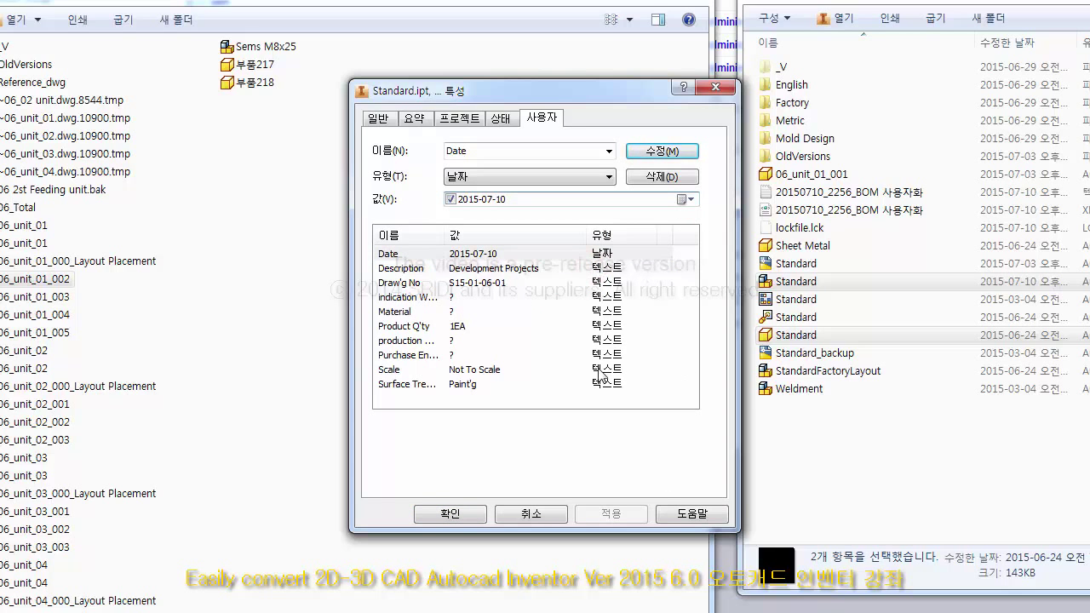
{"action": "left_click", "coordinate": [503, 270]}
{"action": "left_click", "coordinate": [497, 254]}
{"action": "left_click", "coordinate": [684, 201]}
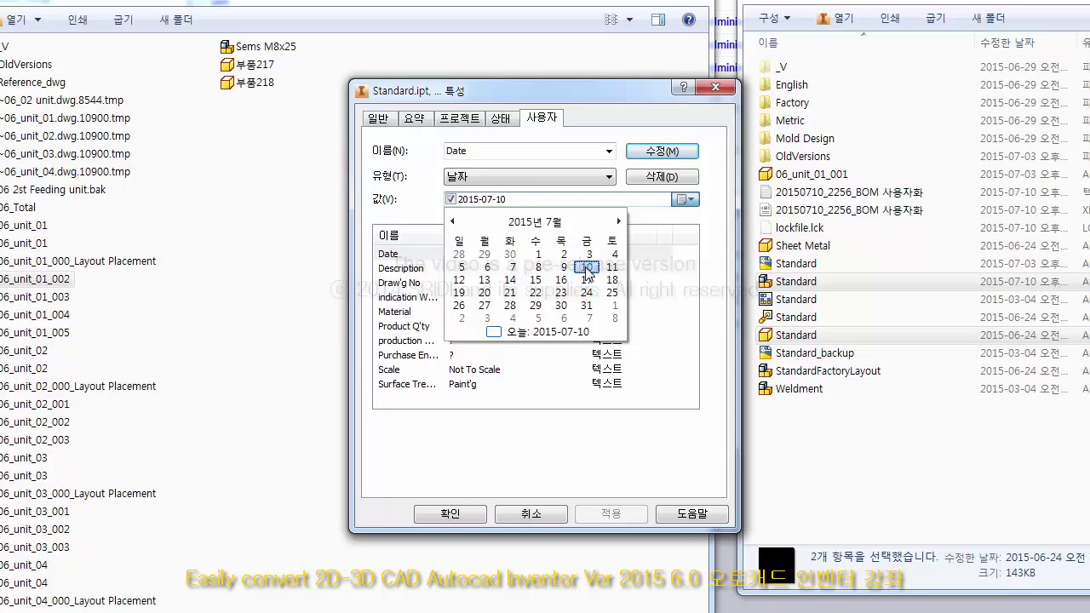
{"action": "left_click", "coordinate": [497, 330]}
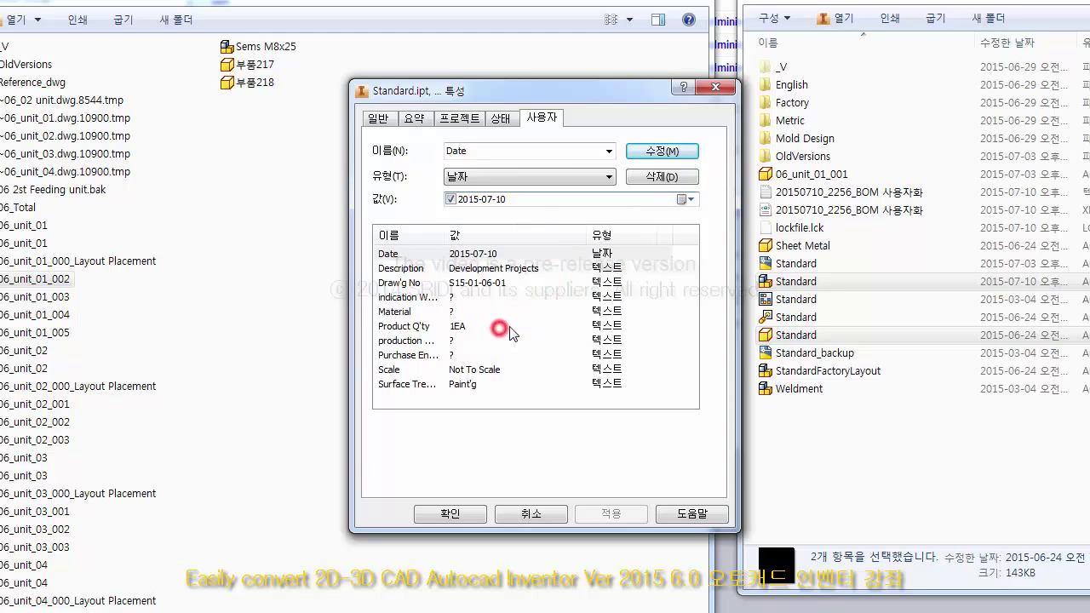
{"action": "left_click", "coordinate": [663, 152]}
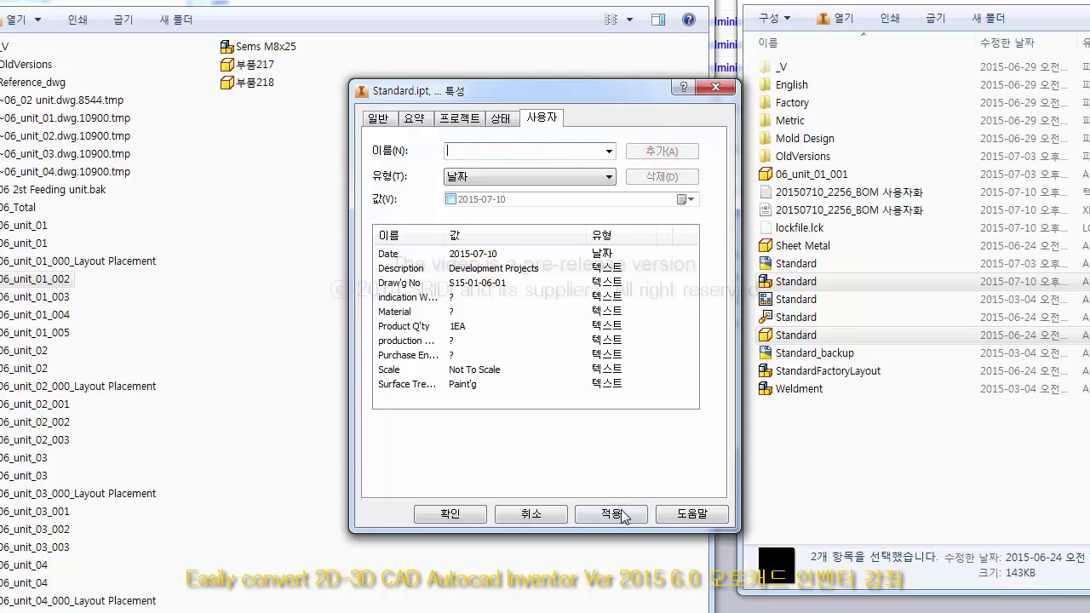
{"action": "left_click", "coordinate": [623, 515]}
Step: Re-commit and apply the Description, Draw'g No and indication Without C & R properties unchanged
{"action": "left_click", "coordinate": [528, 269]}
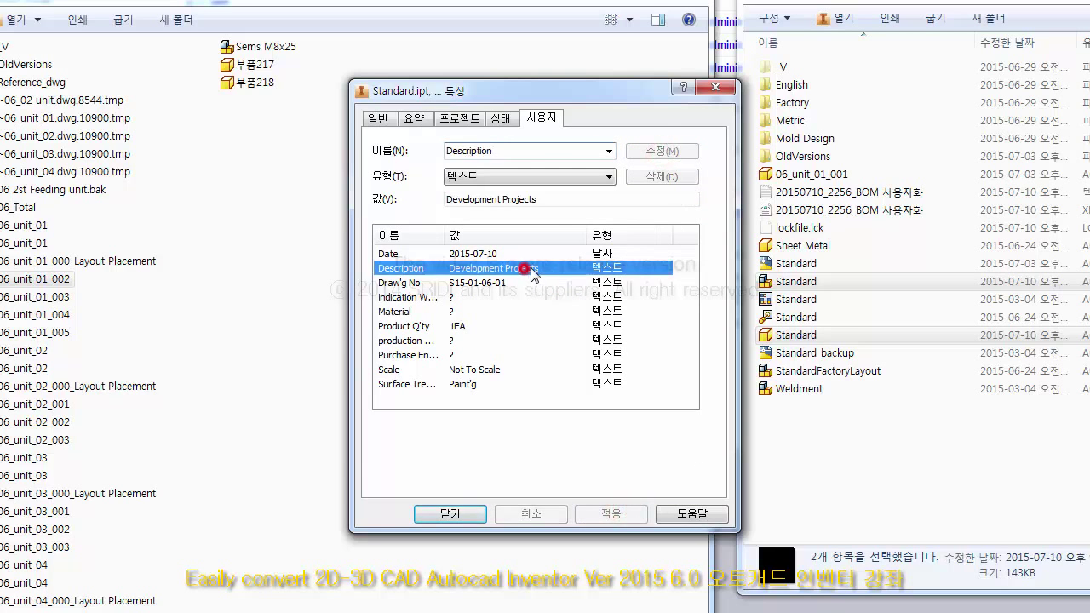
{"action": "left_click", "coordinate": [555, 201]}
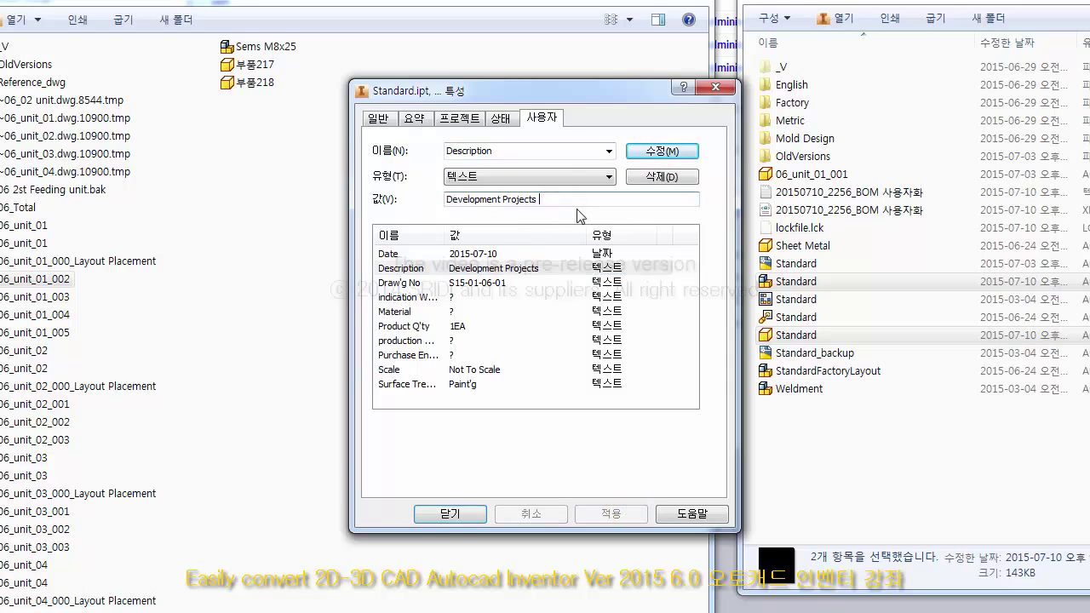
{"action": "left_click", "coordinate": [663, 152]}
{"action": "left_click", "coordinate": [611, 514]}
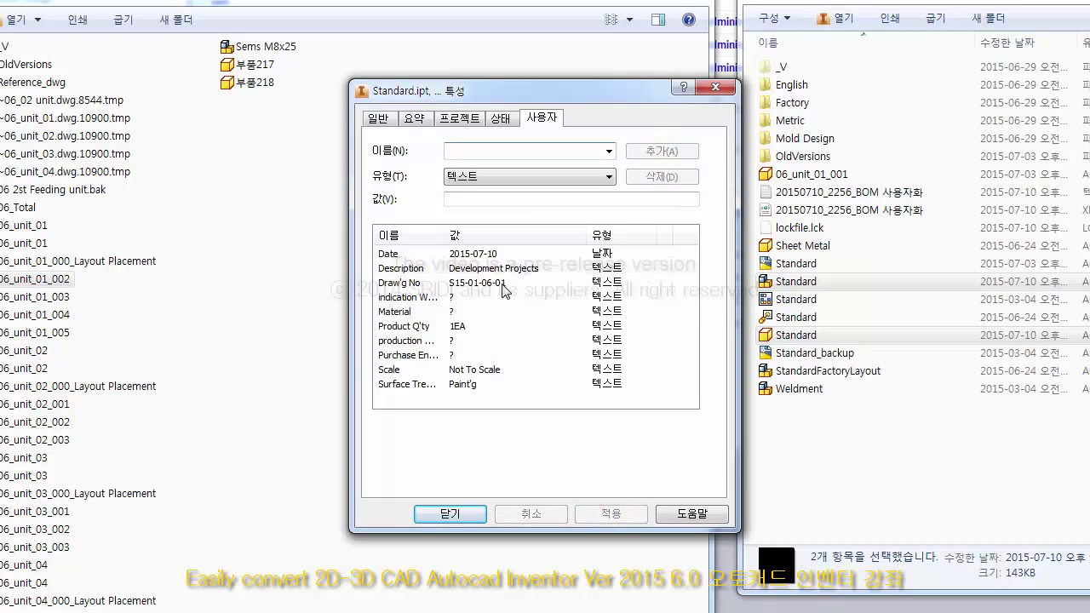
{"action": "left_click", "coordinate": [509, 282]}
{"action": "left_click", "coordinate": [520, 199]}
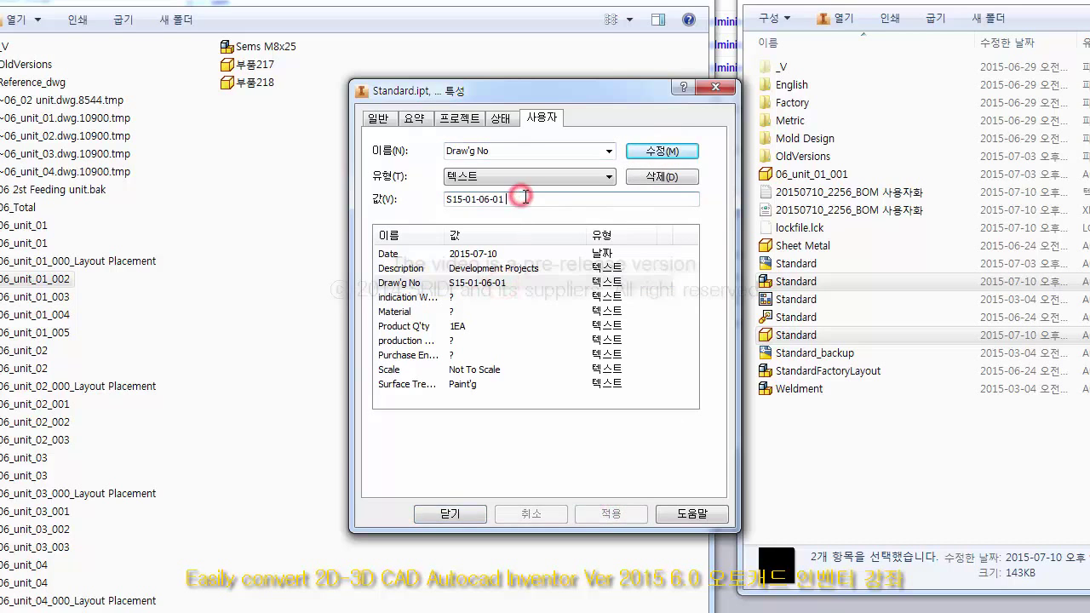
{"action": "left_click", "coordinate": [664, 151]}
{"action": "left_click", "coordinate": [613, 514]}
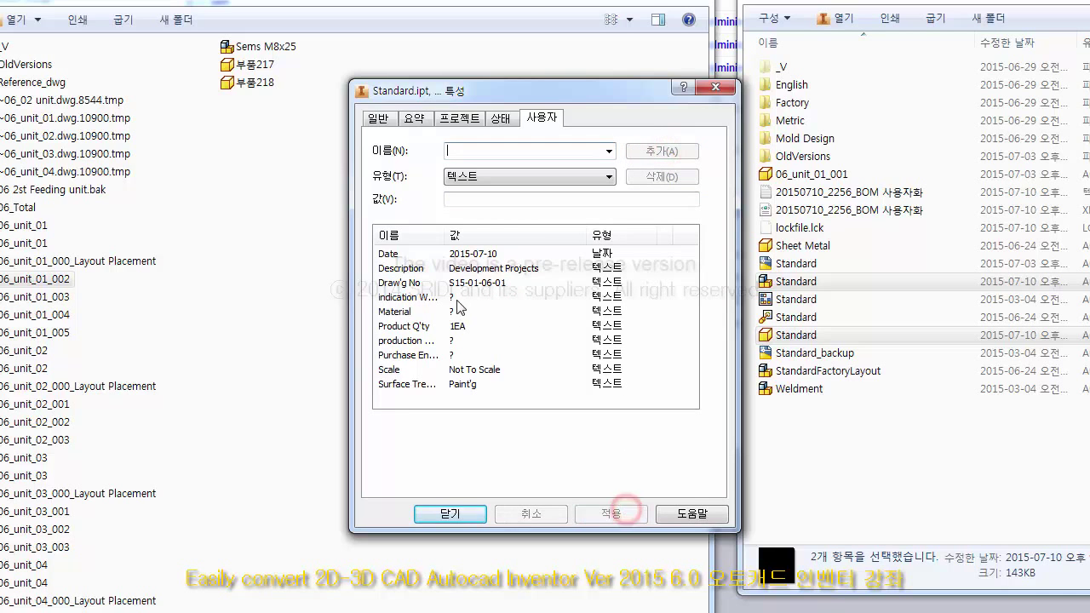
{"action": "left_click", "coordinate": [451, 297]}
{"action": "left_click", "coordinate": [482, 199]}
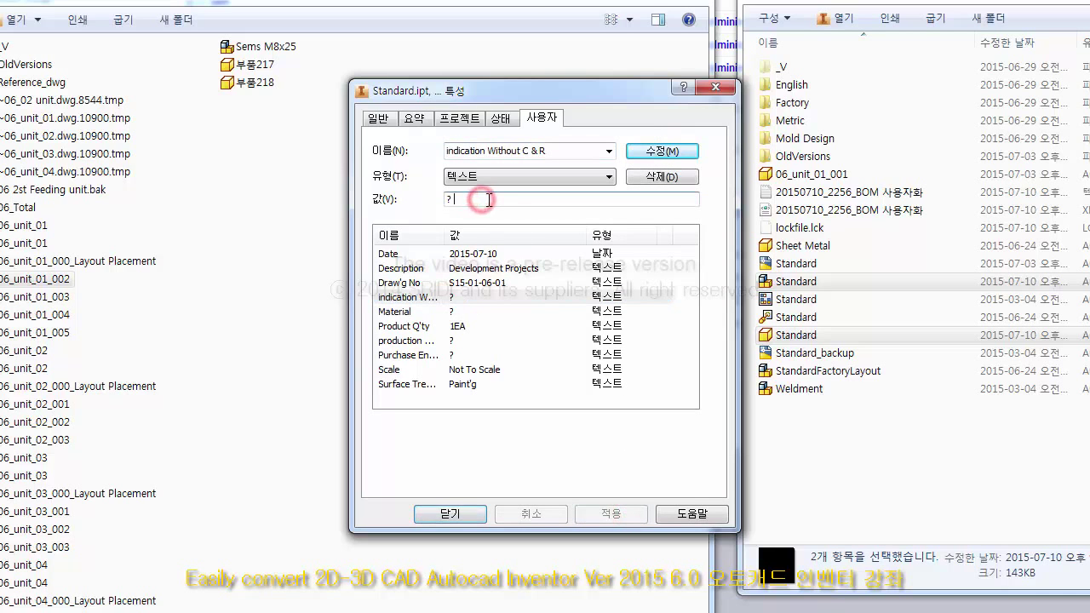
{"action": "left_click", "coordinate": [660, 155]}
{"action": "left_click", "coordinate": [624, 513]}
Step: Re-commit and apply the Material and Product Q'ty properties with their existing values
{"action": "left_click_drag", "start_coordinate": [446, 236], "coordinate": [472, 236]}
{"action": "left_click", "coordinate": [390, 312]}
{"action": "left_click", "coordinate": [477, 200]}
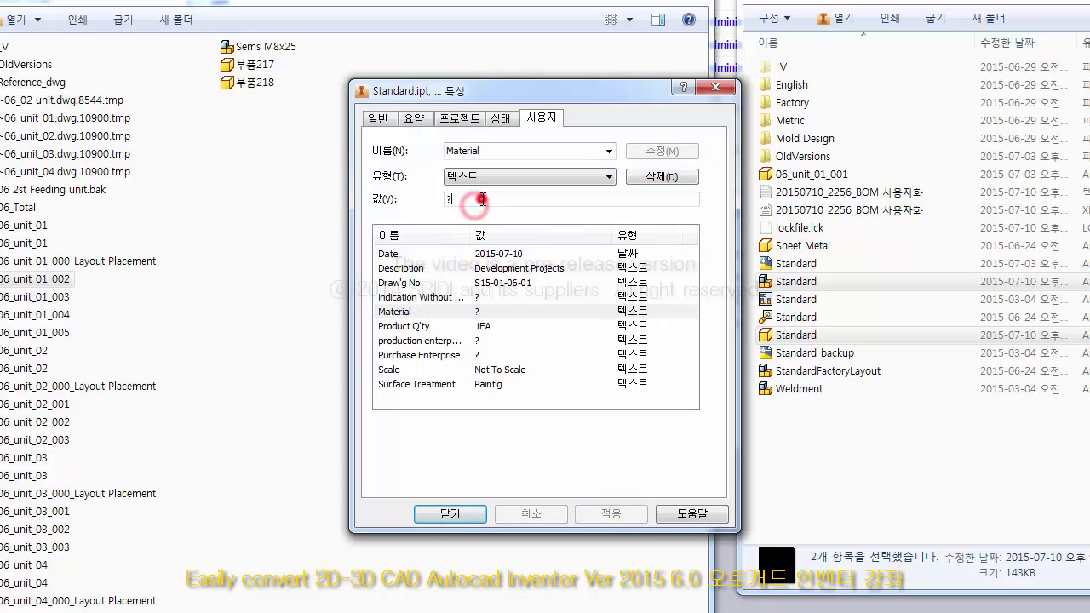
{"action": "left_click", "coordinate": [660, 155]}
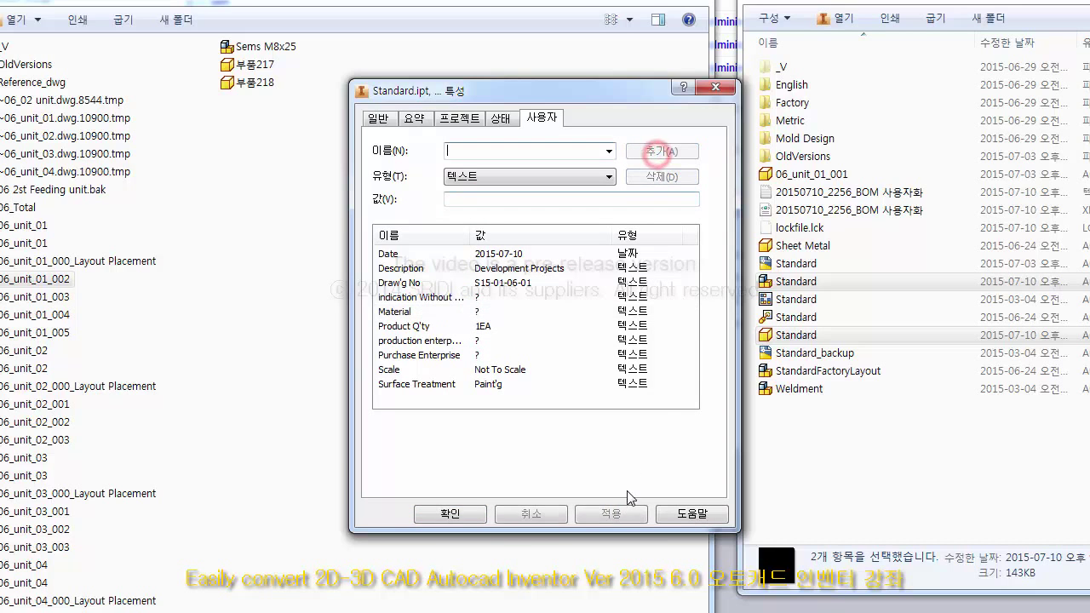
{"action": "left_click", "coordinate": [617, 515]}
{"action": "left_click", "coordinate": [415, 328]}
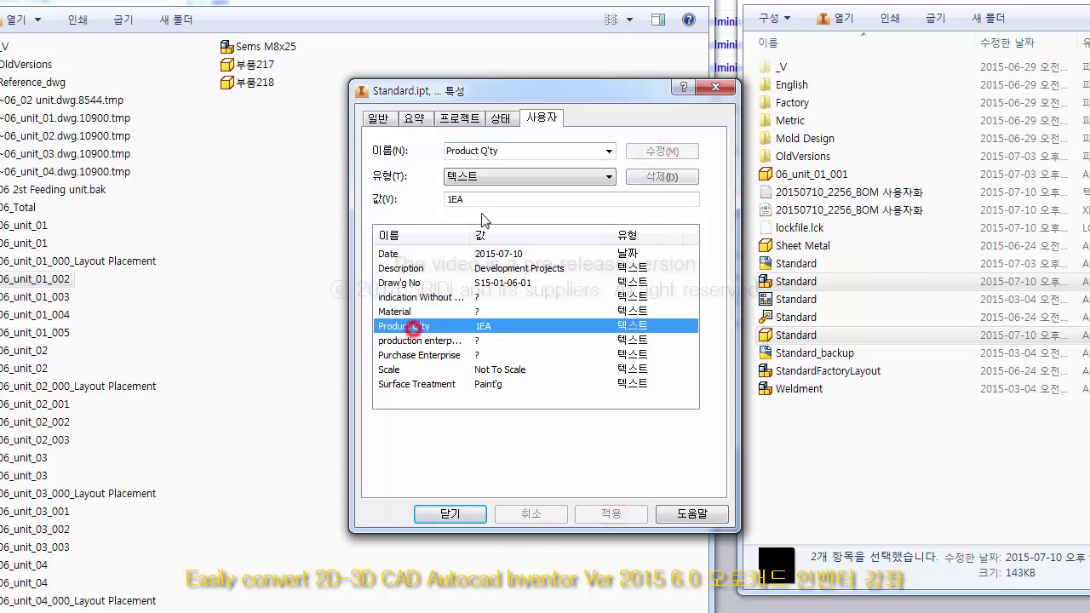
{"action": "left_click", "coordinate": [479, 199]}
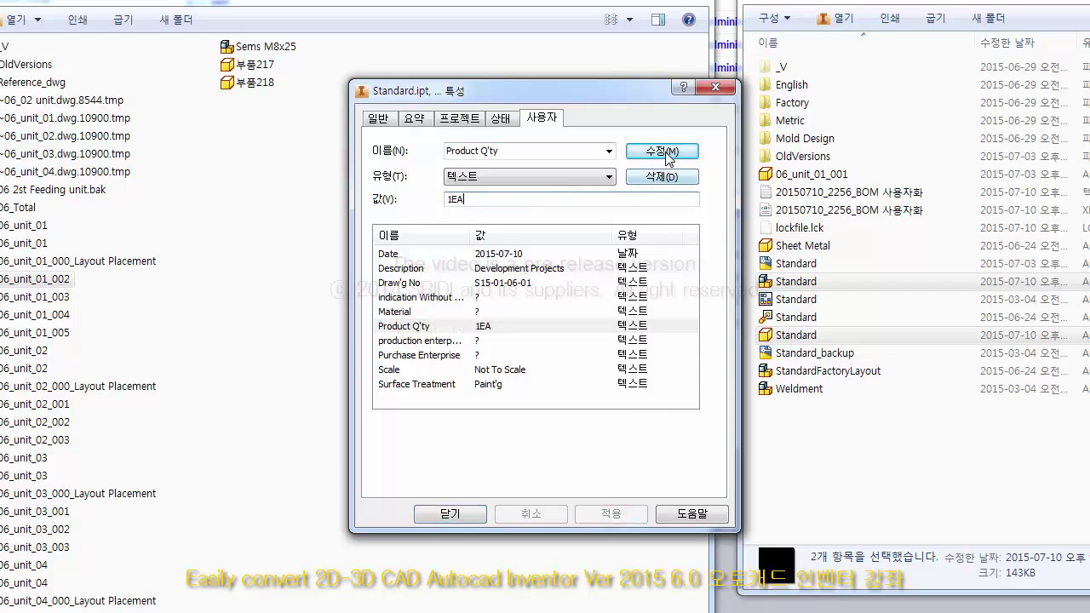
{"action": "left_click", "coordinate": [667, 153]}
{"action": "left_click", "coordinate": [614, 513]}
{"action": "left_click", "coordinate": [415, 326]}
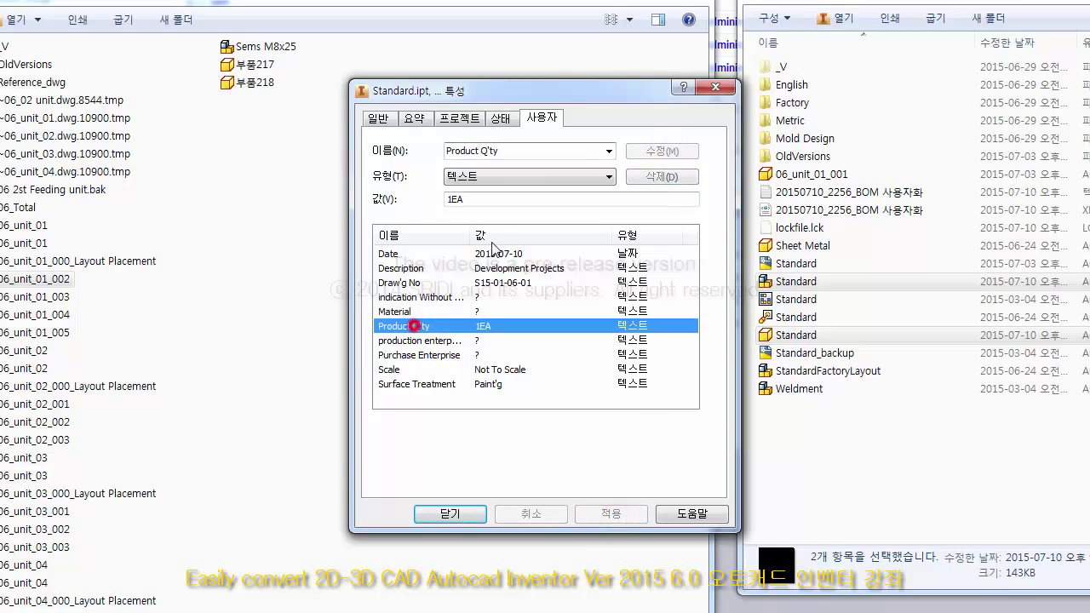
{"action": "left_click", "coordinate": [482, 199]}
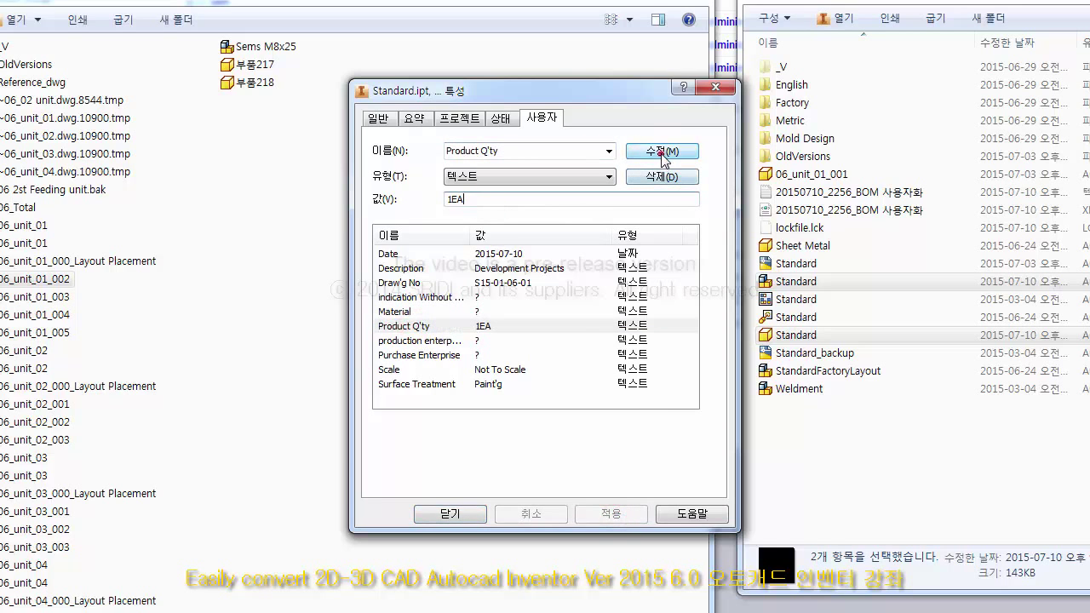
{"action": "left_click", "coordinate": [661, 153]}
{"action": "left_click", "coordinate": [602, 514]}
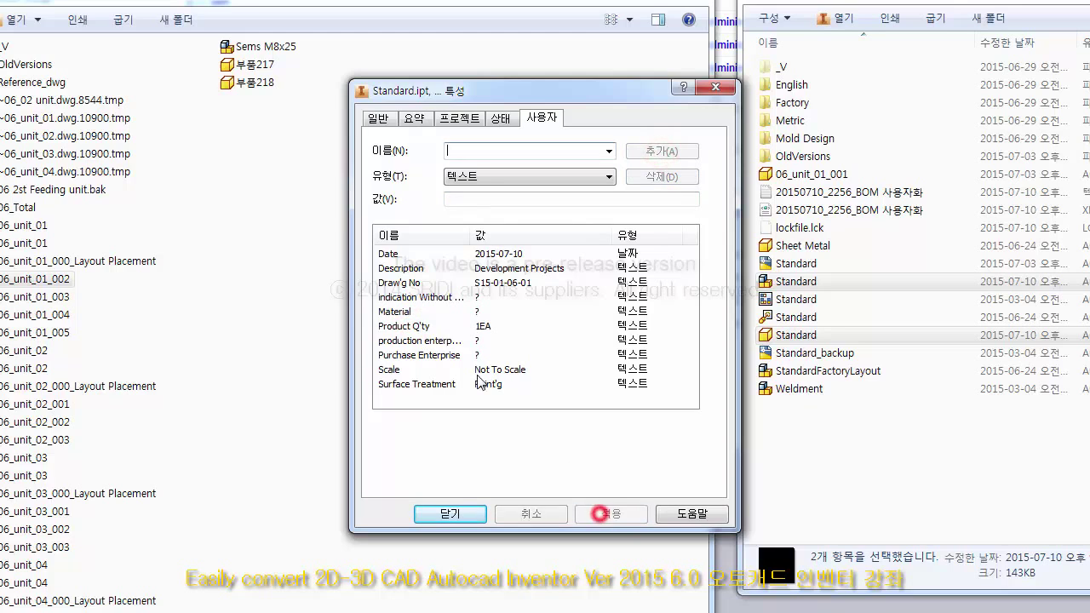
Step: Re-commit the production enterprise and Purchase Enterprise properties and apply them
{"action": "left_click", "coordinate": [421, 340]}
{"action": "left_click", "coordinate": [482, 199]}
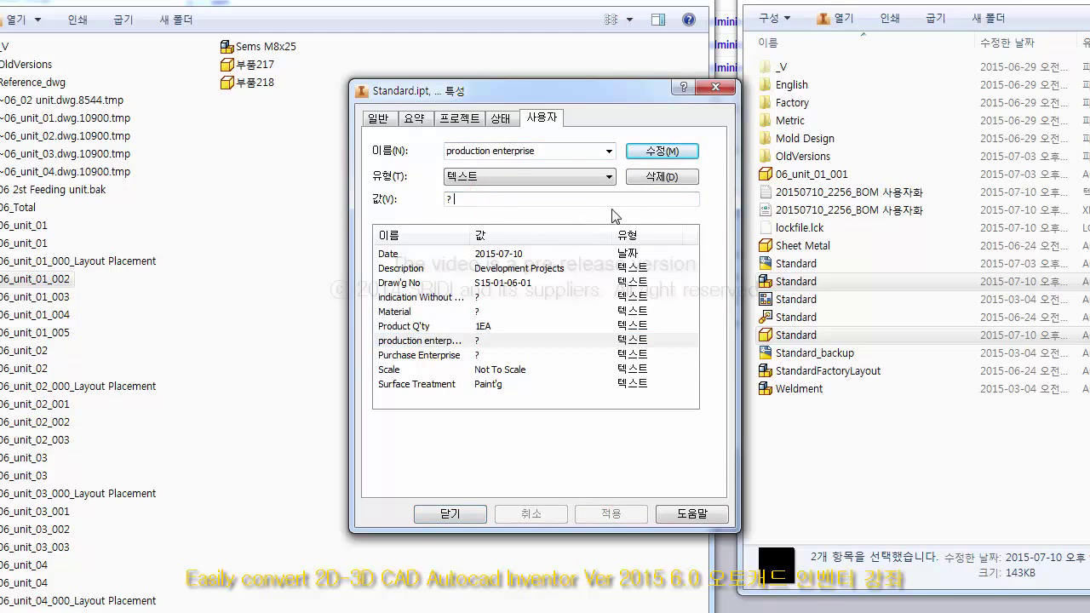
{"action": "left_click", "coordinate": [662, 152]}
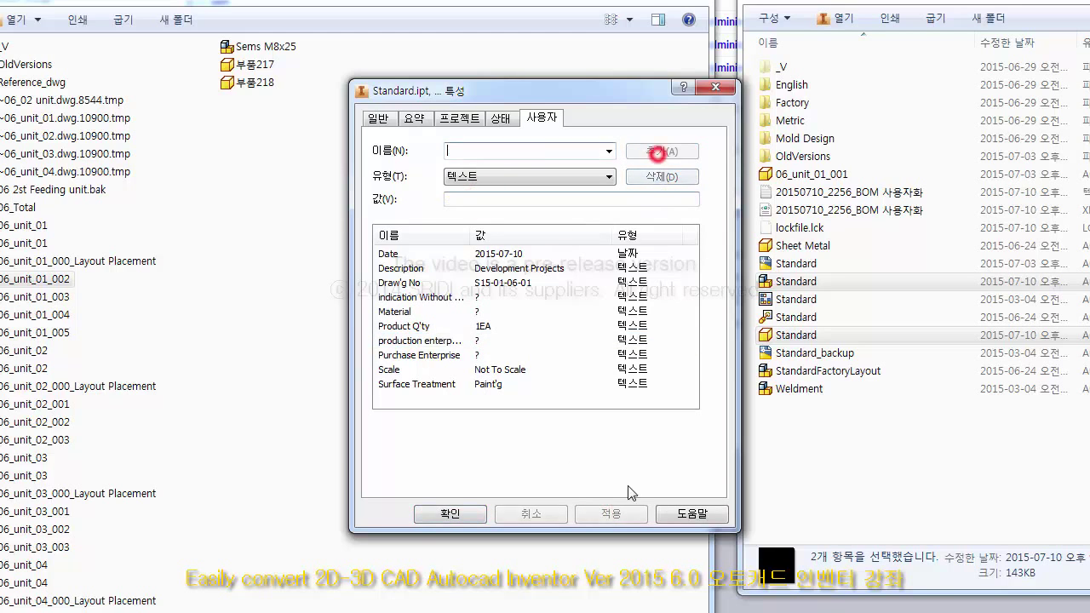
{"action": "left_click", "coordinate": [447, 356]}
{"action": "left_click", "coordinate": [477, 199]}
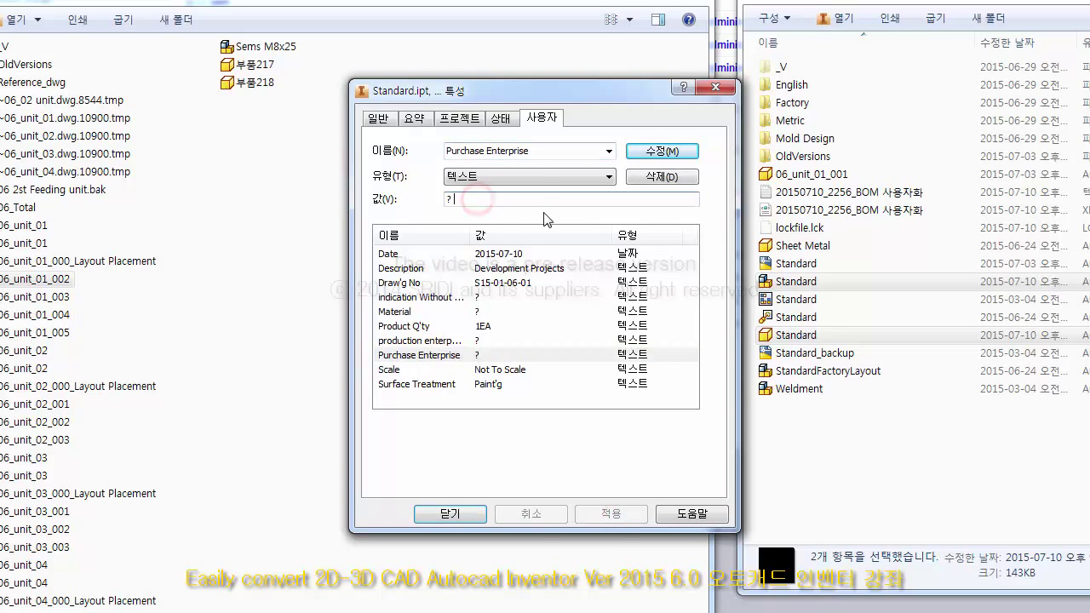
{"action": "left_click", "coordinate": [682, 151]}
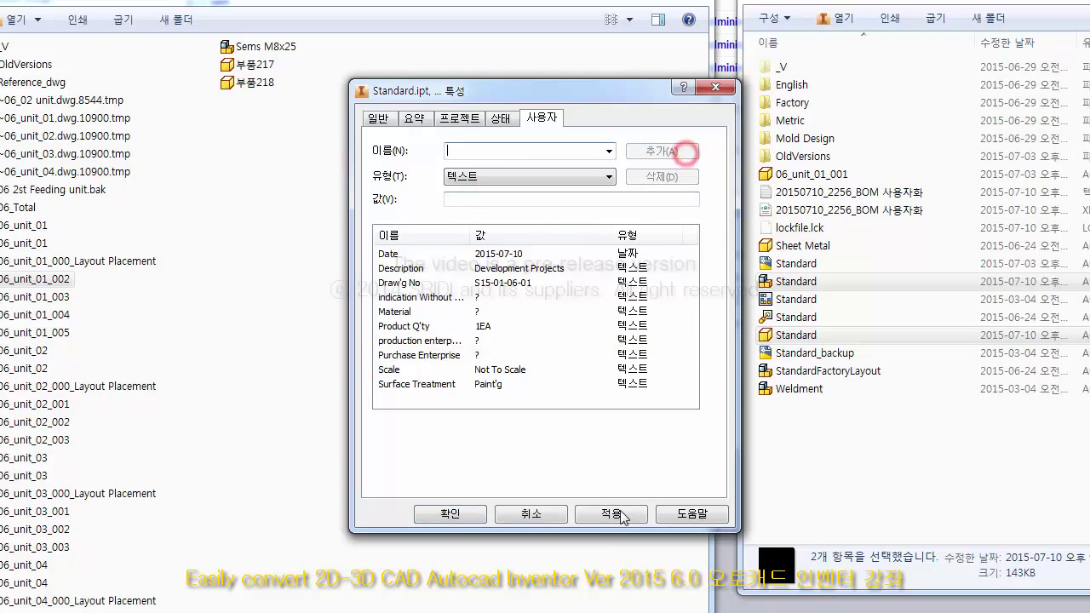
{"action": "left_click", "coordinate": [615, 514]}
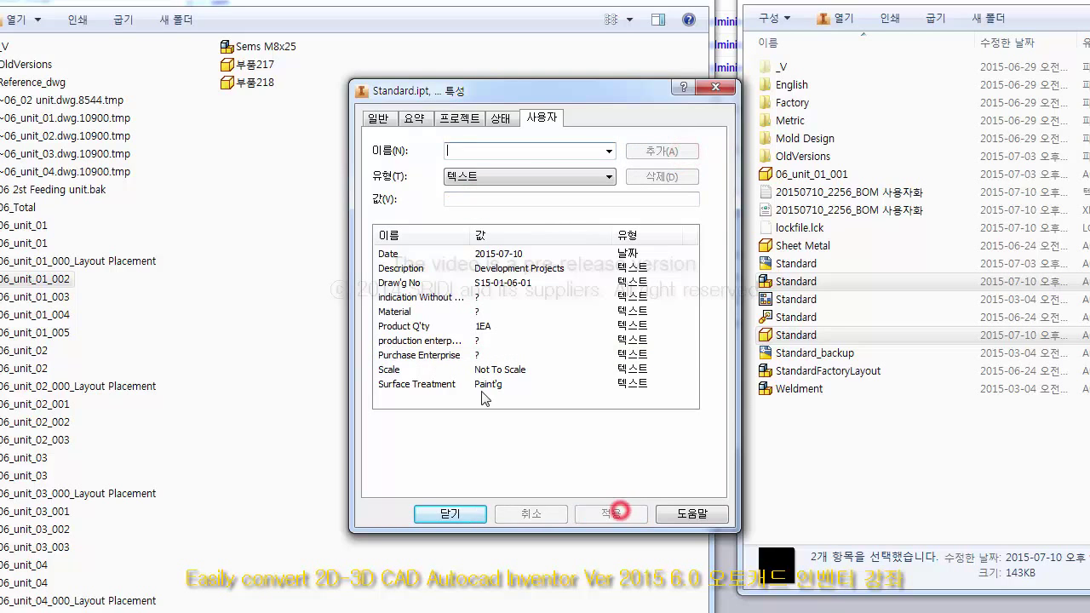
Step: Re-commit and apply Scale Not To Scale and Surface Treatment Paint'g
{"action": "left_click", "coordinate": [407, 371]}
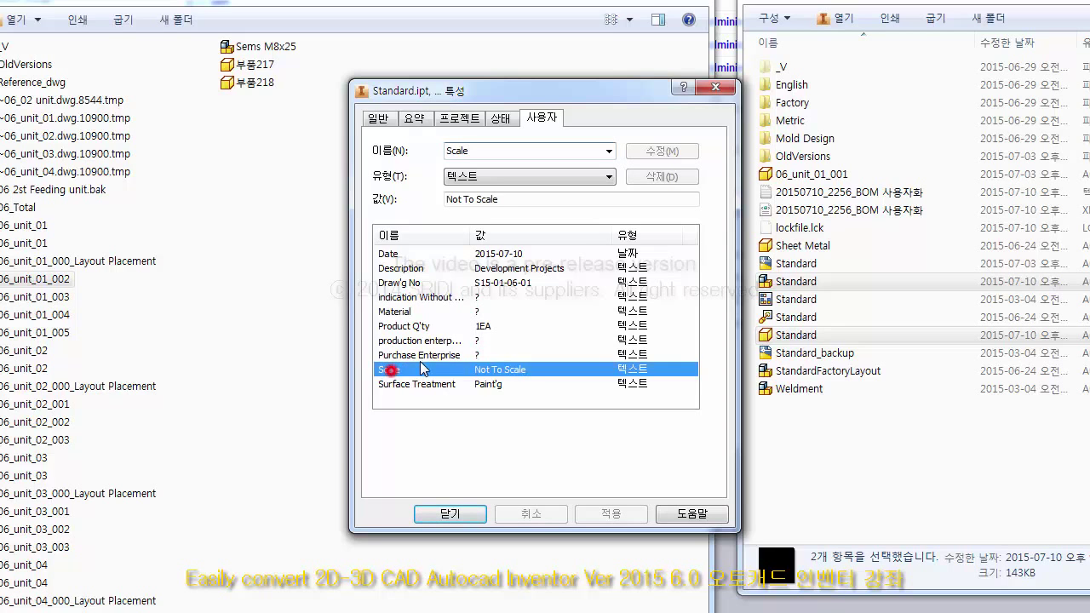
{"action": "left_click", "coordinate": [502, 199]}
{"action": "left_click", "coordinate": [652, 151]}
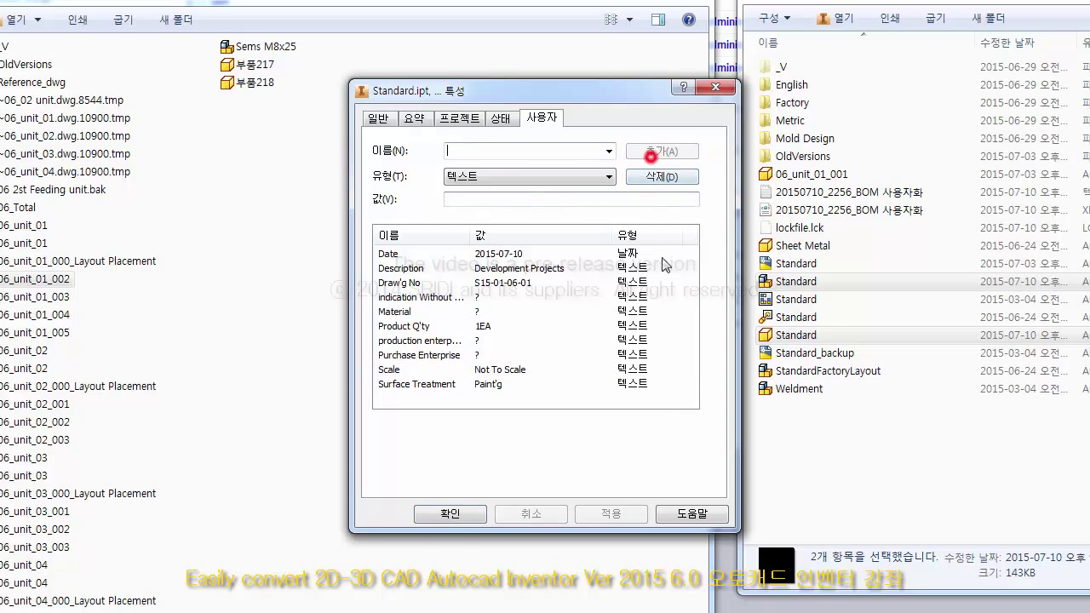
{"action": "left_click", "coordinate": [612, 515]}
{"action": "left_click", "coordinate": [413, 385]}
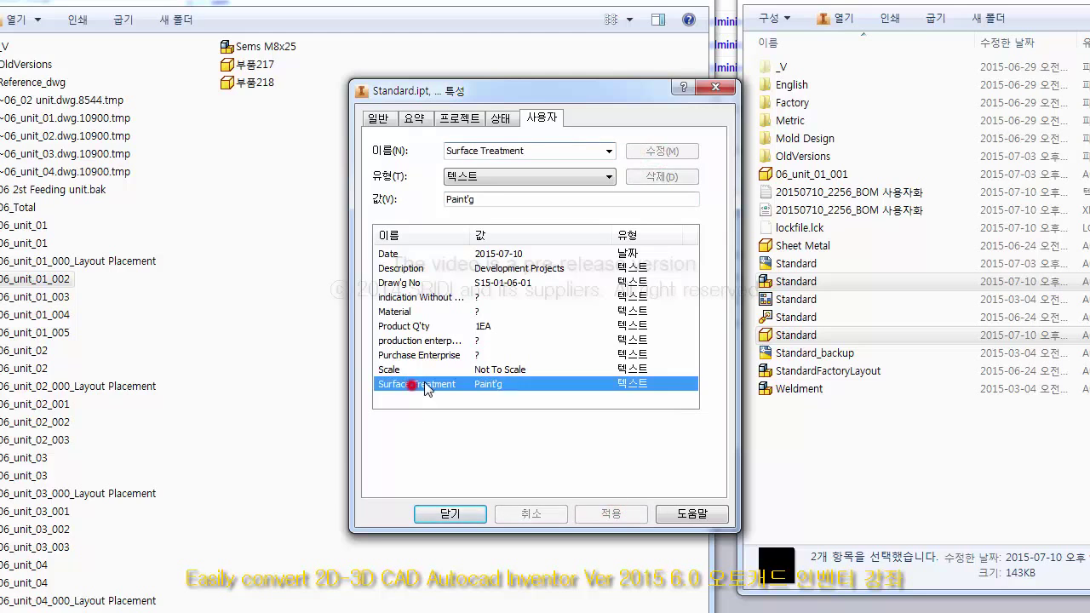
{"action": "left_click", "coordinate": [487, 199]}
{"action": "left_click", "coordinate": [652, 151]}
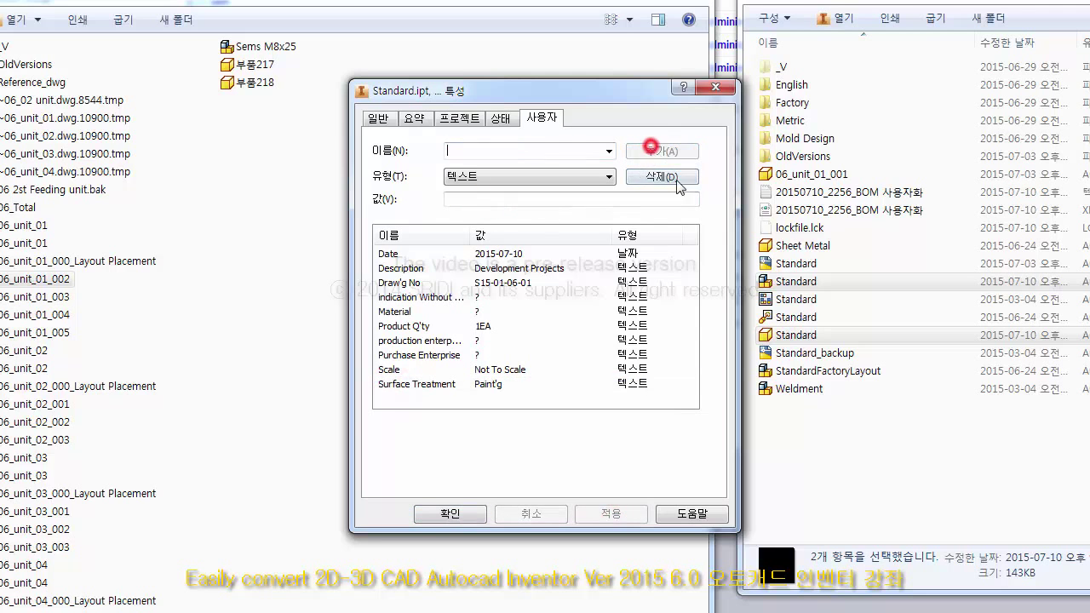
{"action": "left_click", "coordinate": [612, 515]}
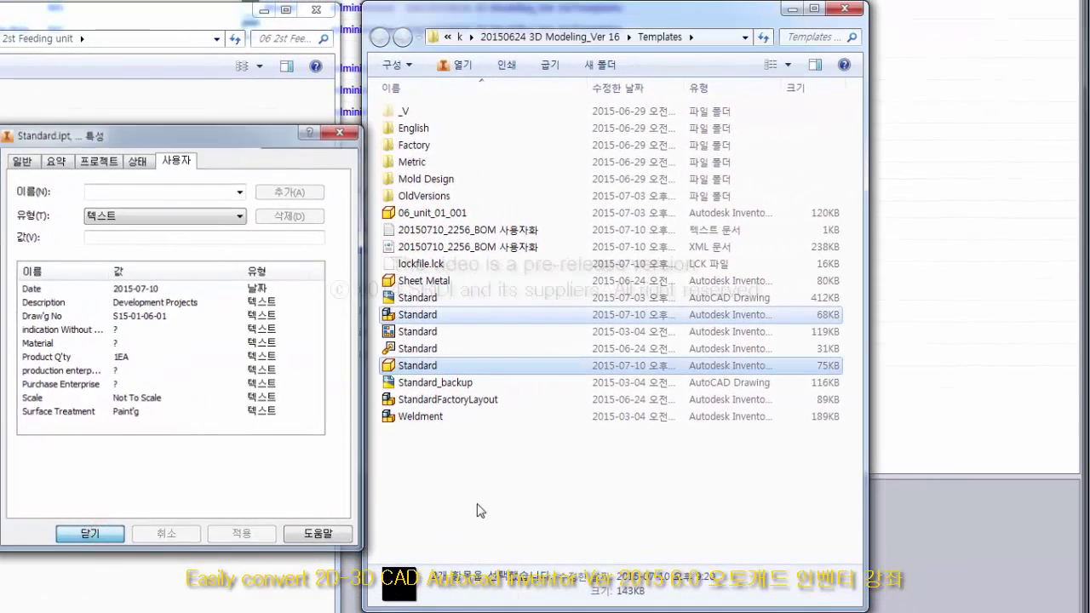
Step: Close the Standard.ipt properties and move 06_unit_01_001 into the 06 2st Feeding unit folder
{"action": "left_click", "coordinate": [333, 524]}
{"action": "left_click", "coordinate": [747, 527]}
{"action": "left_click", "coordinate": [506, 517]}
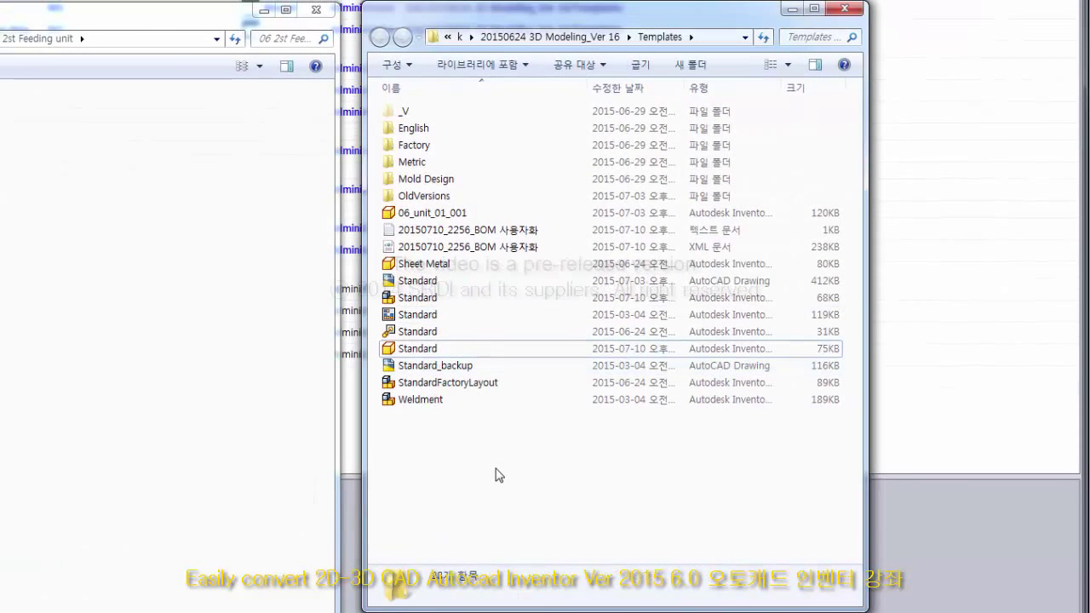
{"action": "left_click", "coordinate": [495, 466]}
{"action": "left_click_drag", "start_coordinate": [394, 219], "coordinate": [7, 306]}
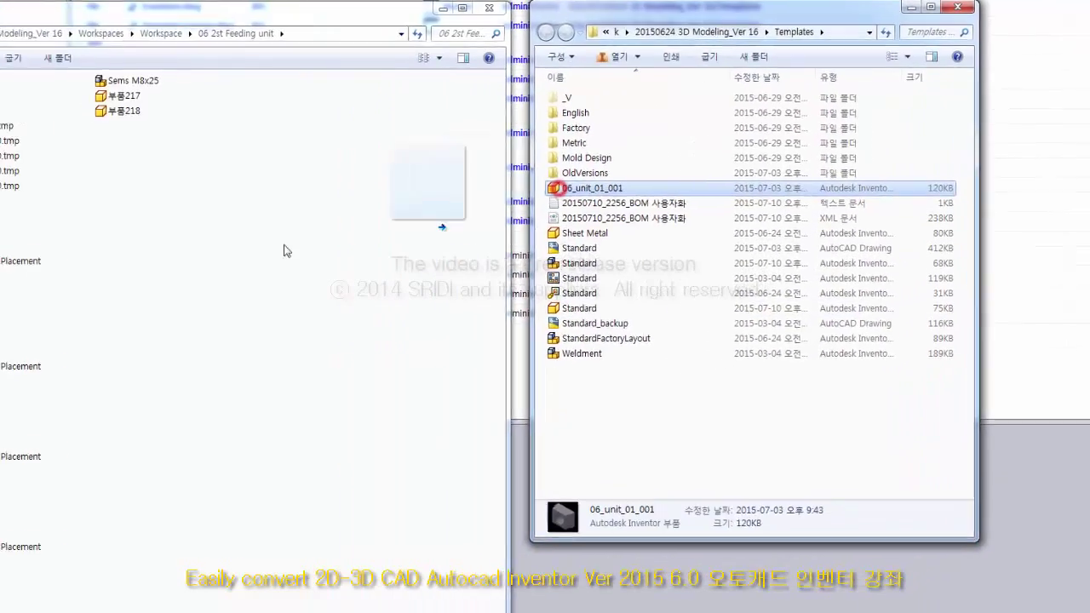
{"action": "left_click", "coordinate": [385, 228]}
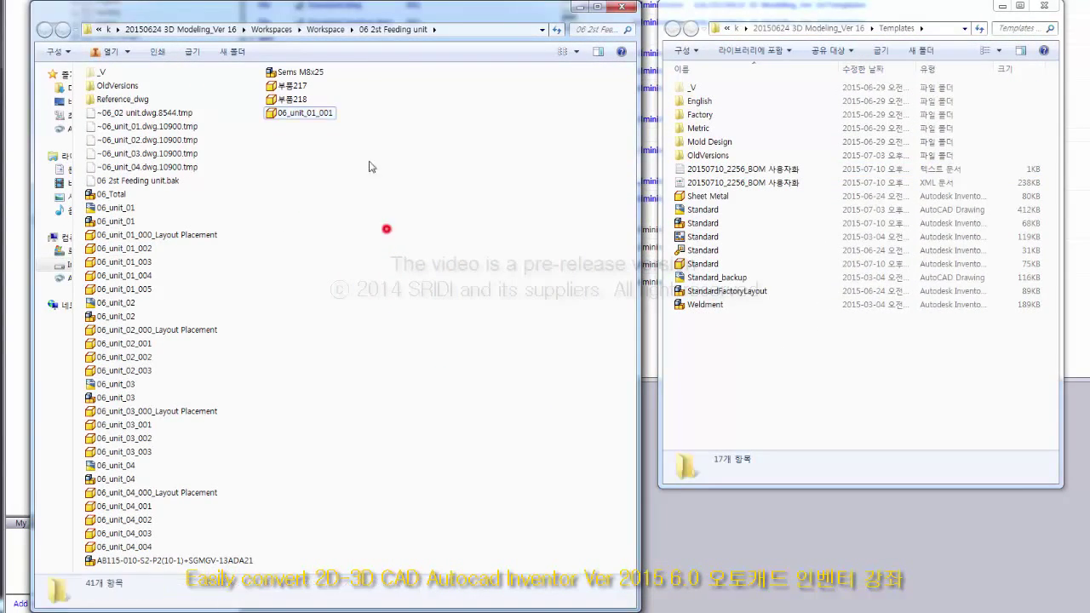
Step: Show 06_unit_01_001's custom iProperties with full property names, including Material S45C
{"action": "right_click", "coordinate": [319, 113]}
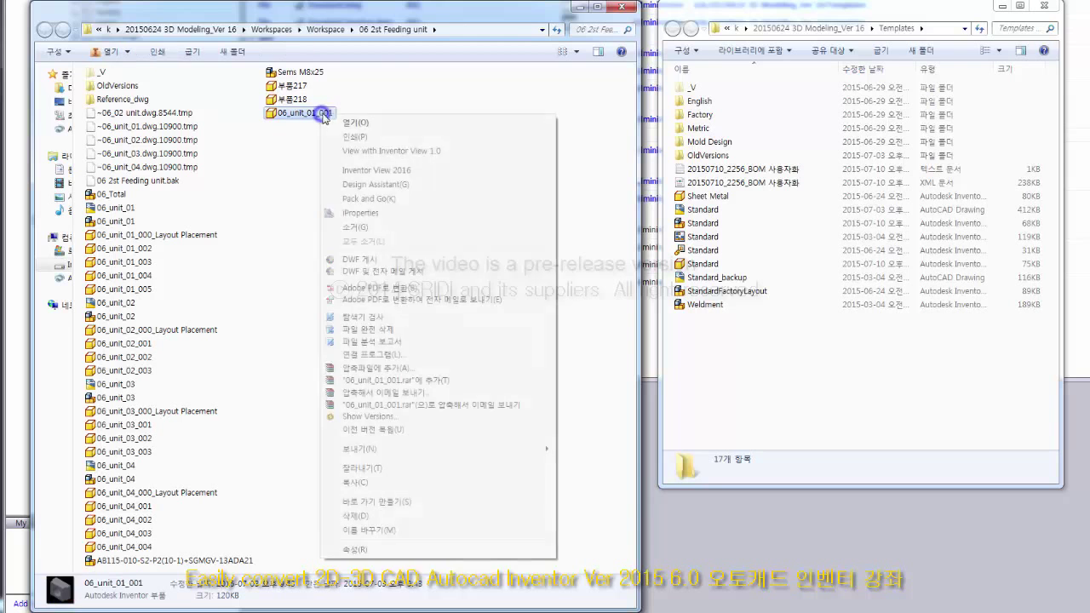
{"action": "left_click", "coordinate": [379, 213]}
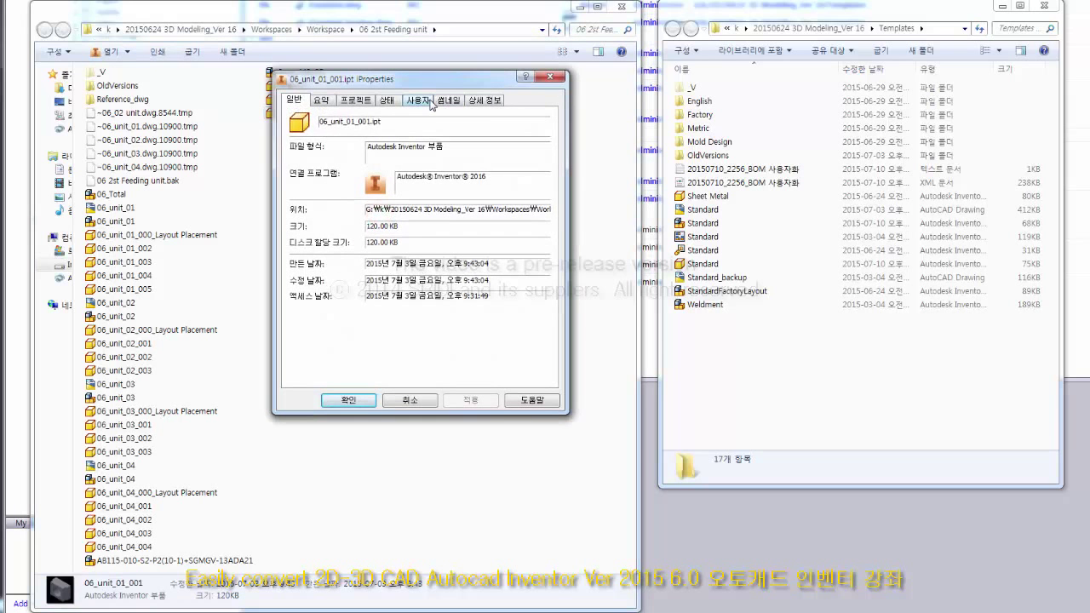
{"action": "left_click", "coordinate": [431, 103]}
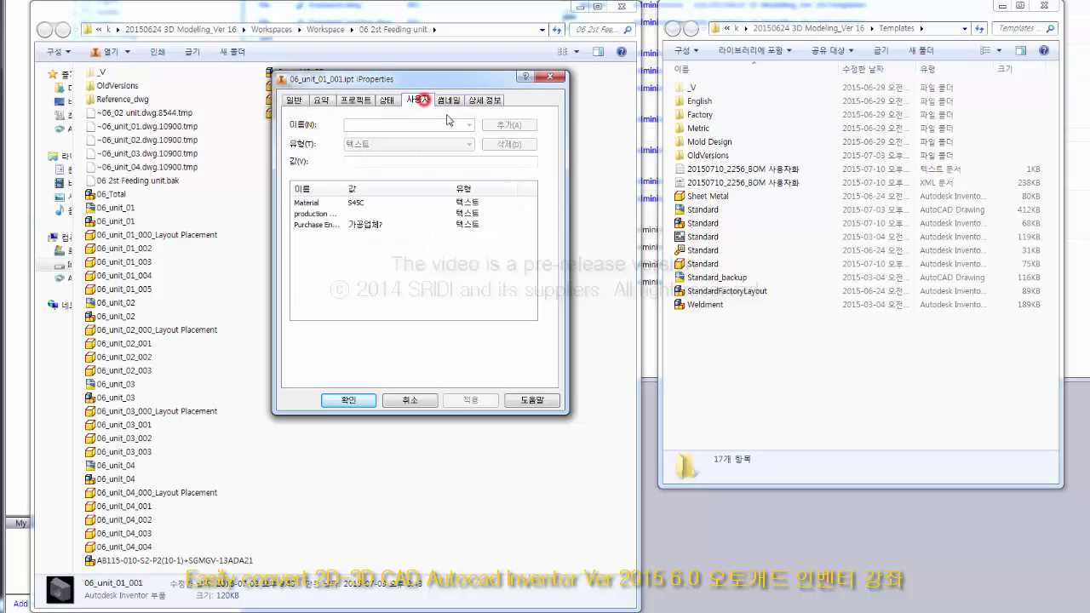
{"action": "double_click", "coordinate": [343, 188]}
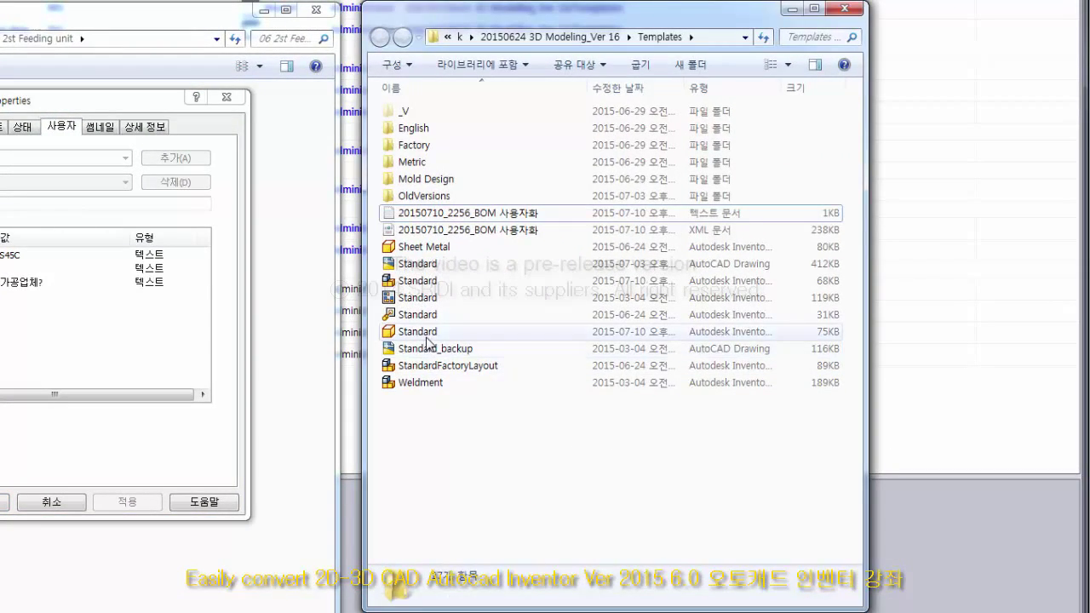
{"action": "left_click", "coordinate": [454, 329]}
Step: In the 75KB Standard template's custom iProperties, change Material to S45C
{"action": "right_click", "coordinate": [429, 341]}
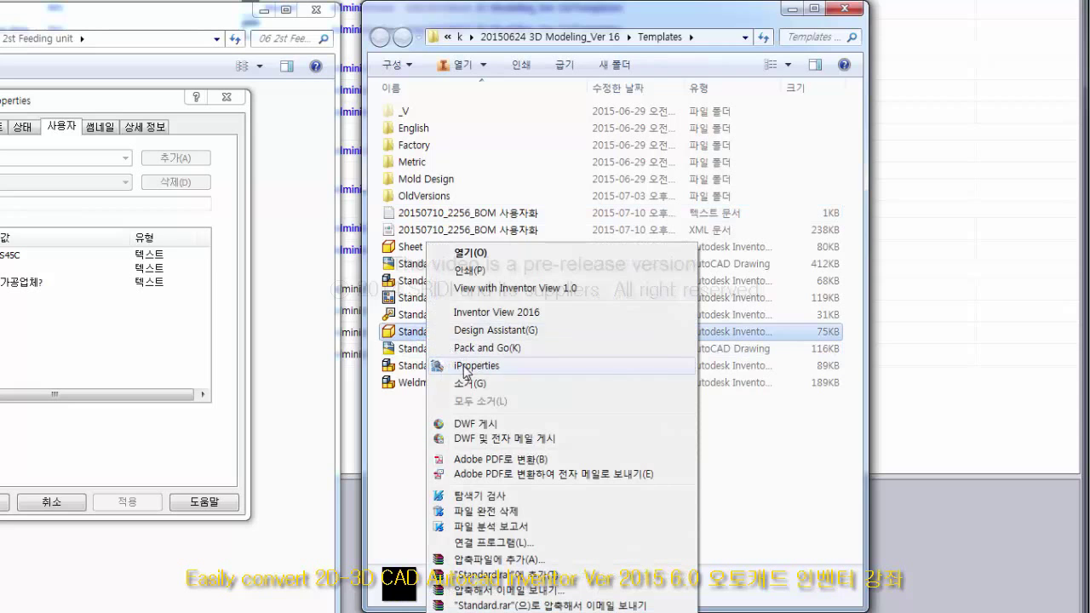
{"action": "left_click", "coordinate": [468, 368]}
{"action": "left_click", "coordinate": [455, 189]}
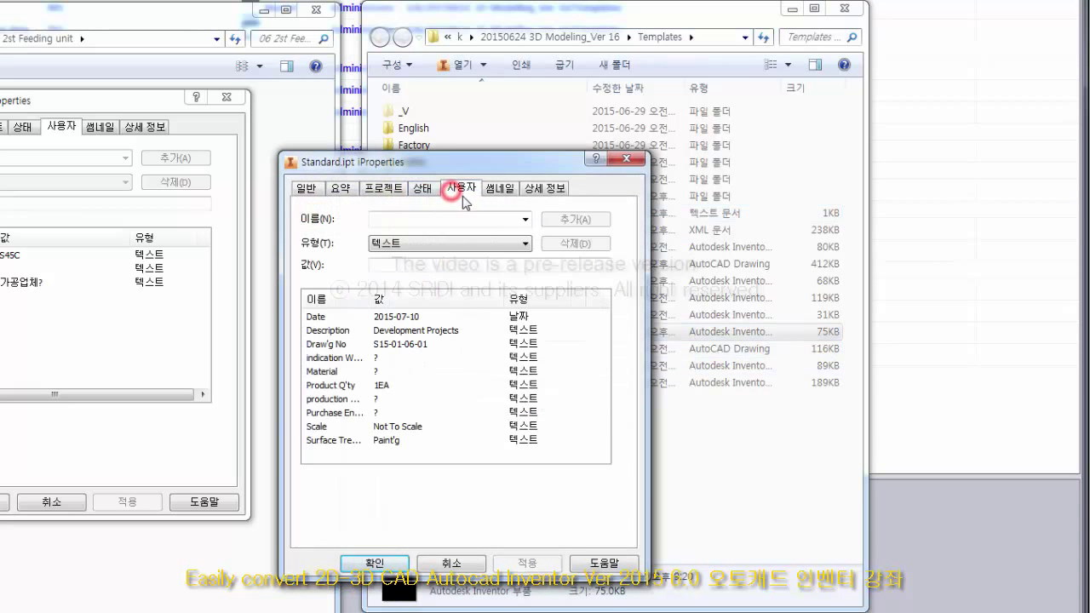
{"action": "left_click", "coordinate": [408, 332]}
{"action": "left_click", "coordinate": [380, 357]}
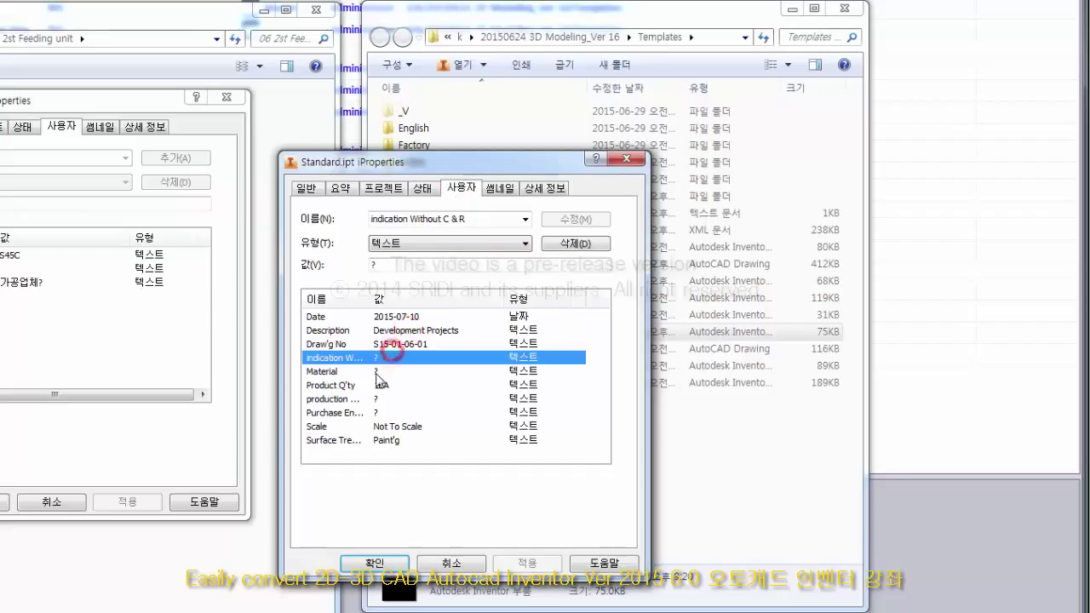
{"action": "double_click", "coordinate": [369, 301]}
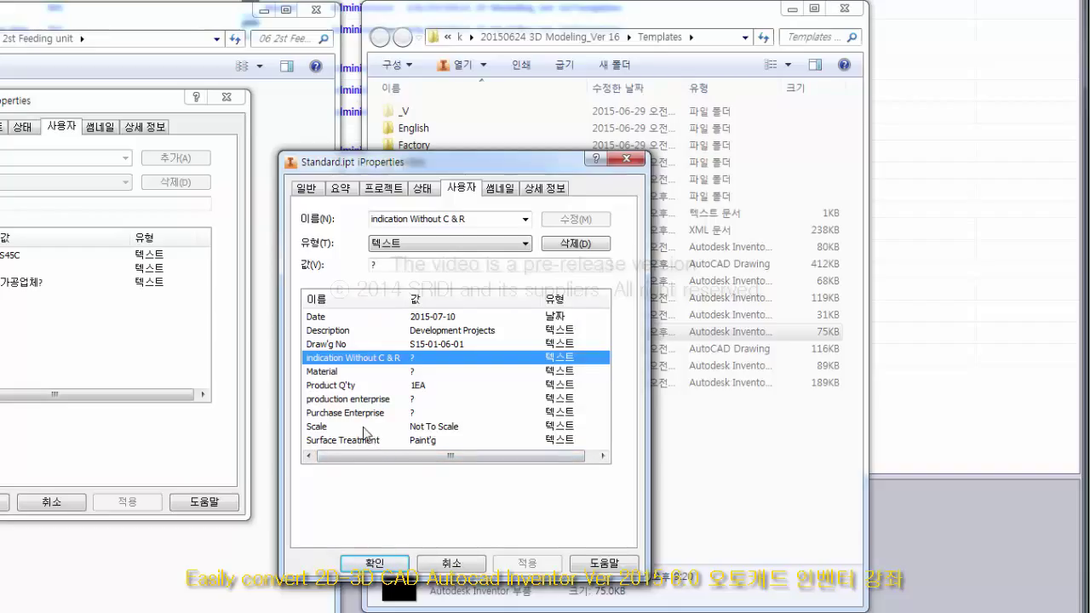
{"action": "left_click", "coordinate": [407, 372]}
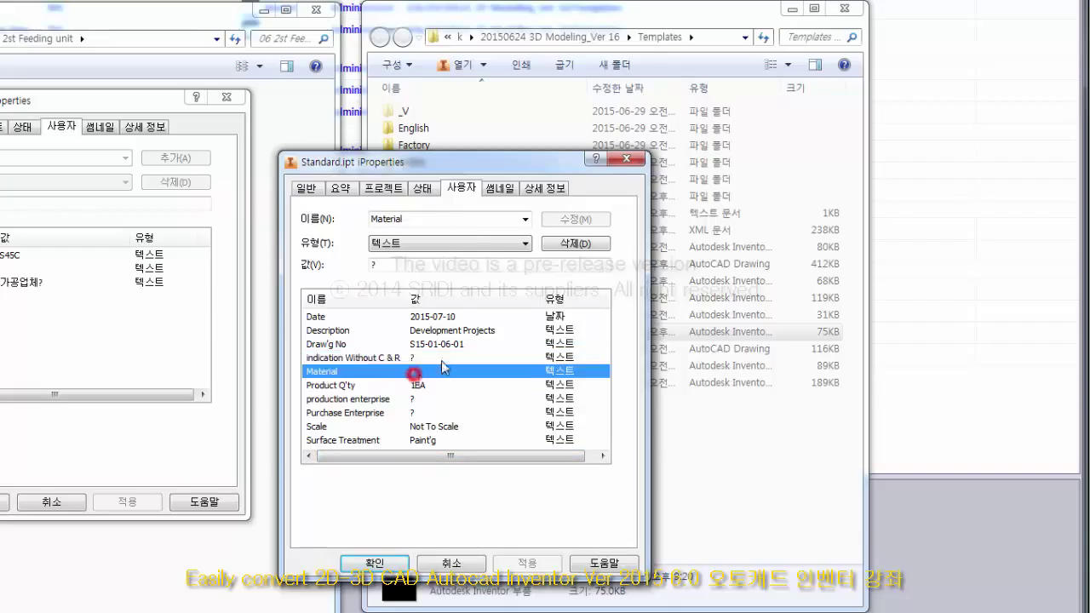
{"action": "double_click", "coordinate": [398, 264]}
{"action": "type", "text": "S45C"}
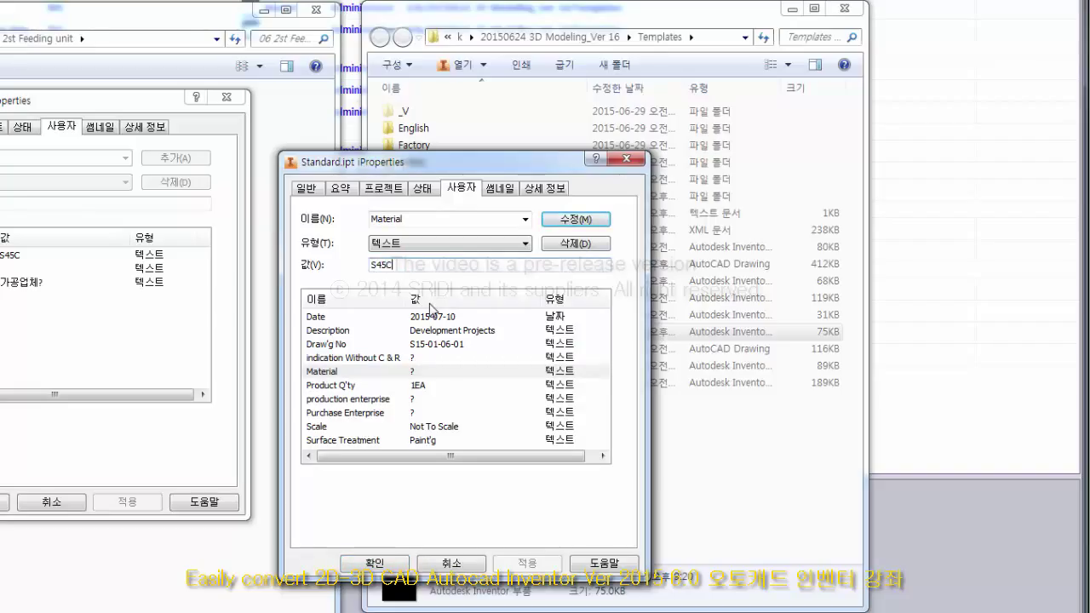
{"action": "left_click", "coordinate": [584, 220]}
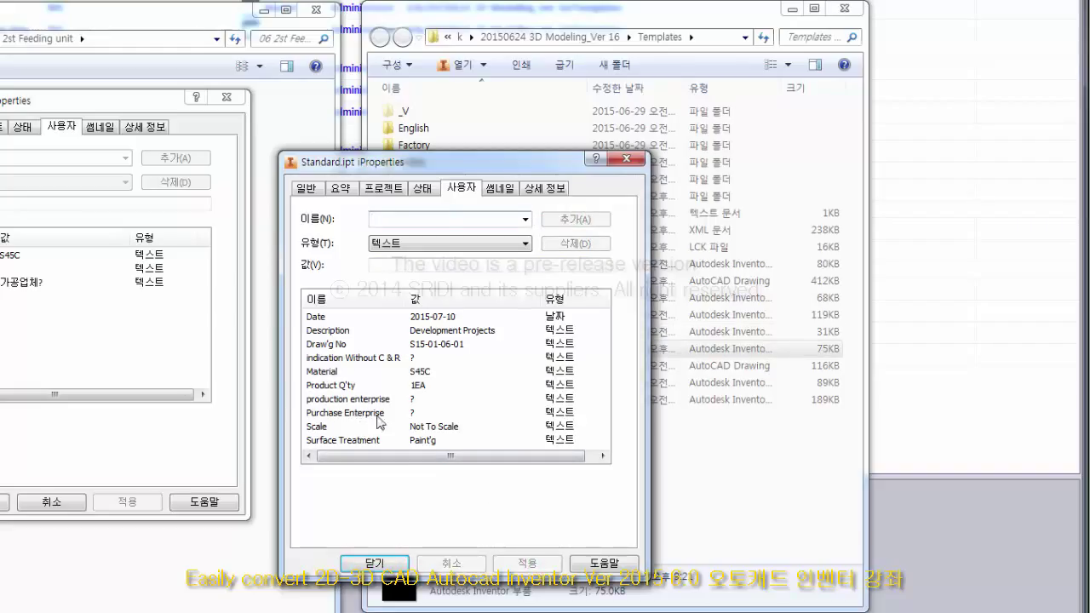
Step: Change Purchase Enterprise to 가공업체? and apply the custom property changes
{"action": "left_click", "coordinate": [412, 414]}
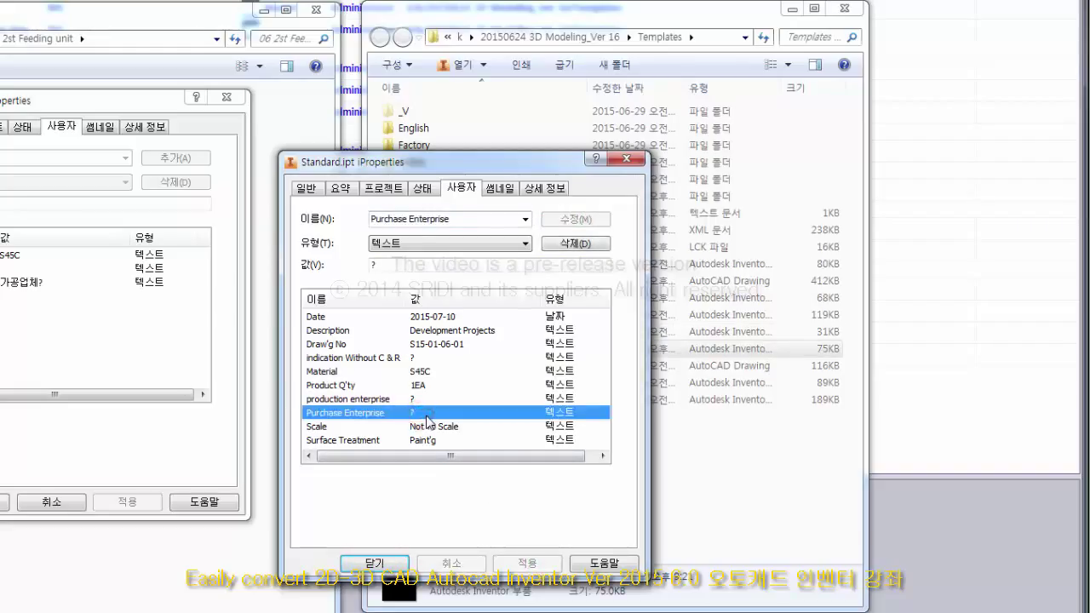
{"action": "double_click", "coordinate": [400, 265]}
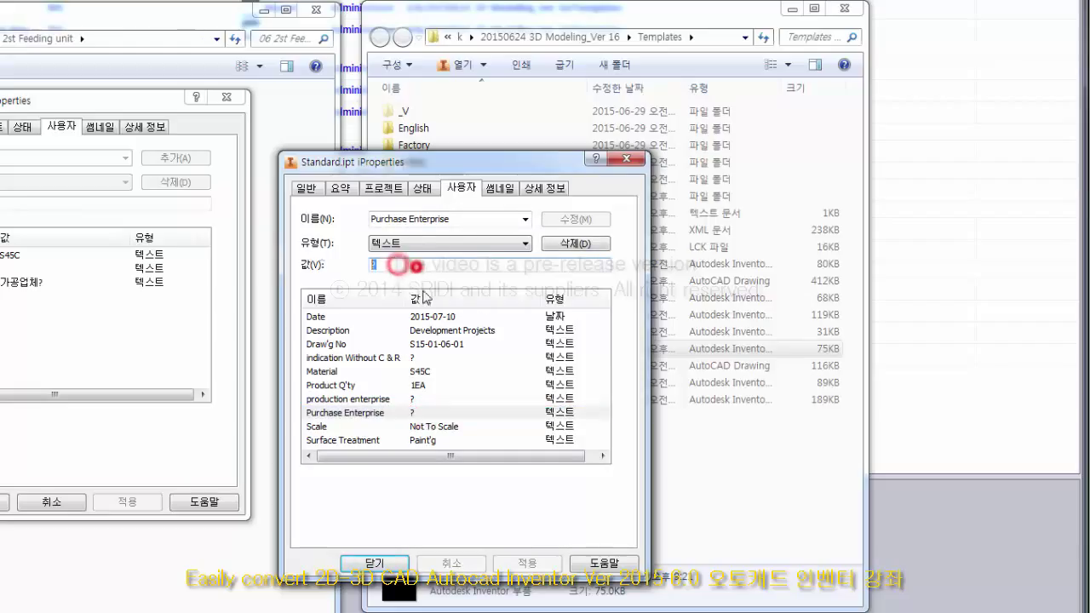
{"action": "type", "text": "R"}
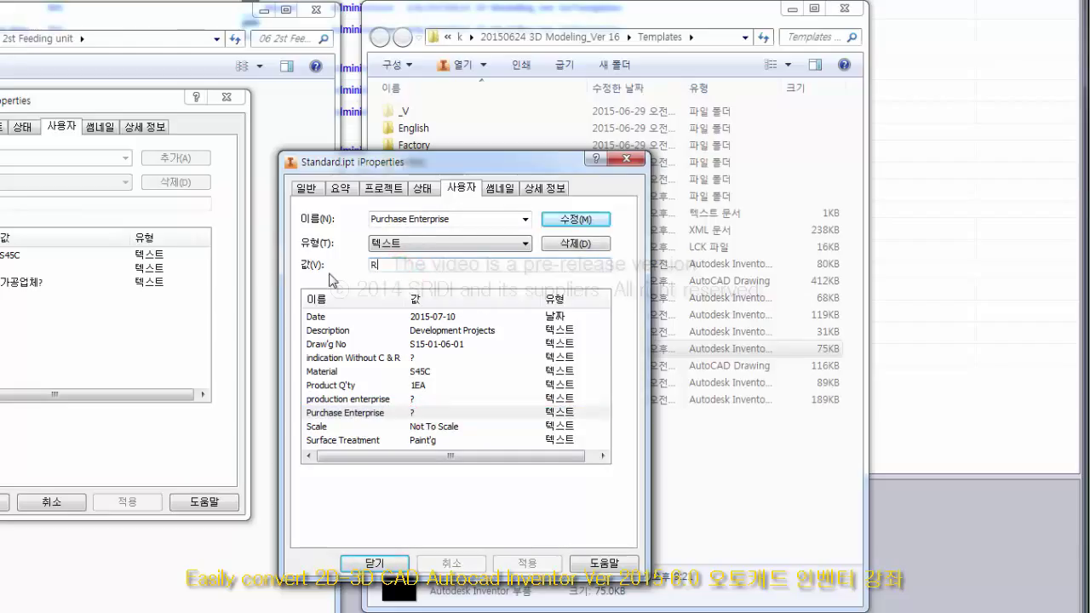
{"action": "type", "text": "K가공"}
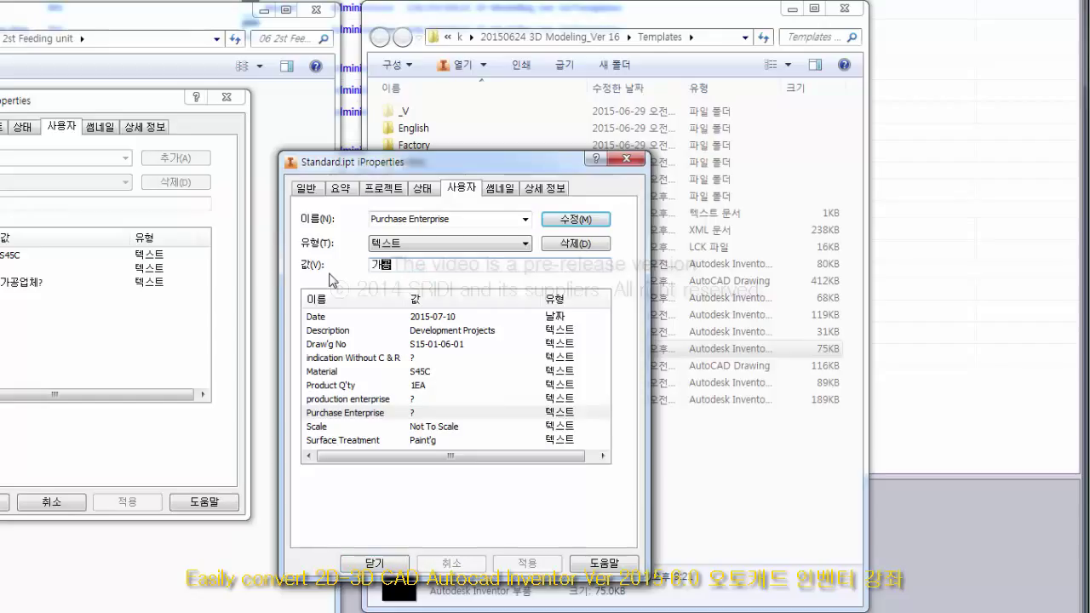
{"action": "type", "text": "업"}
{"action": "left_click", "coordinate": [576, 219]}
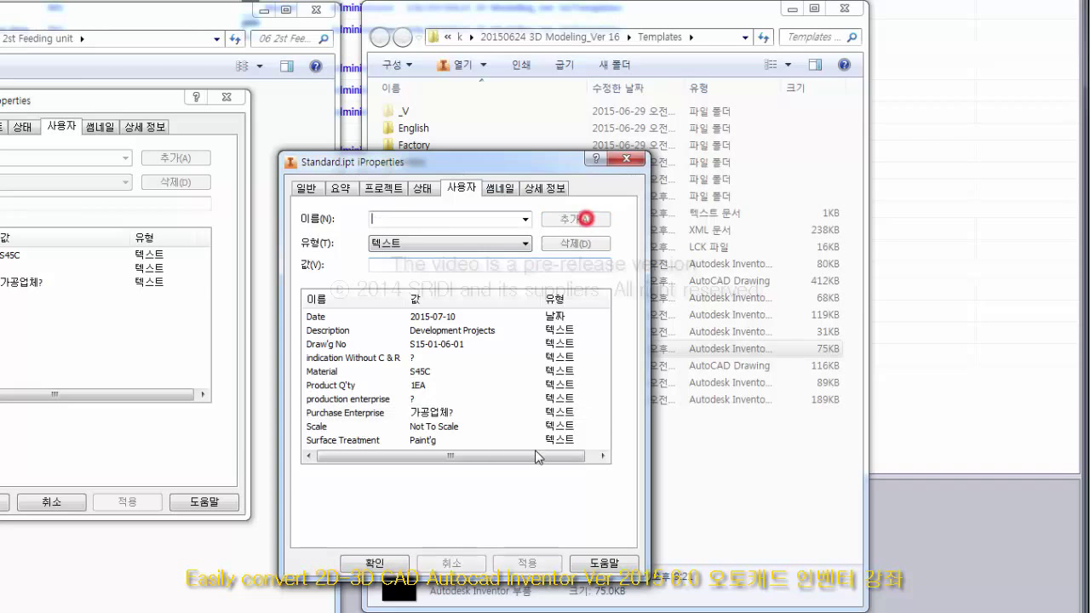
{"action": "left_click", "coordinate": [509, 563]}
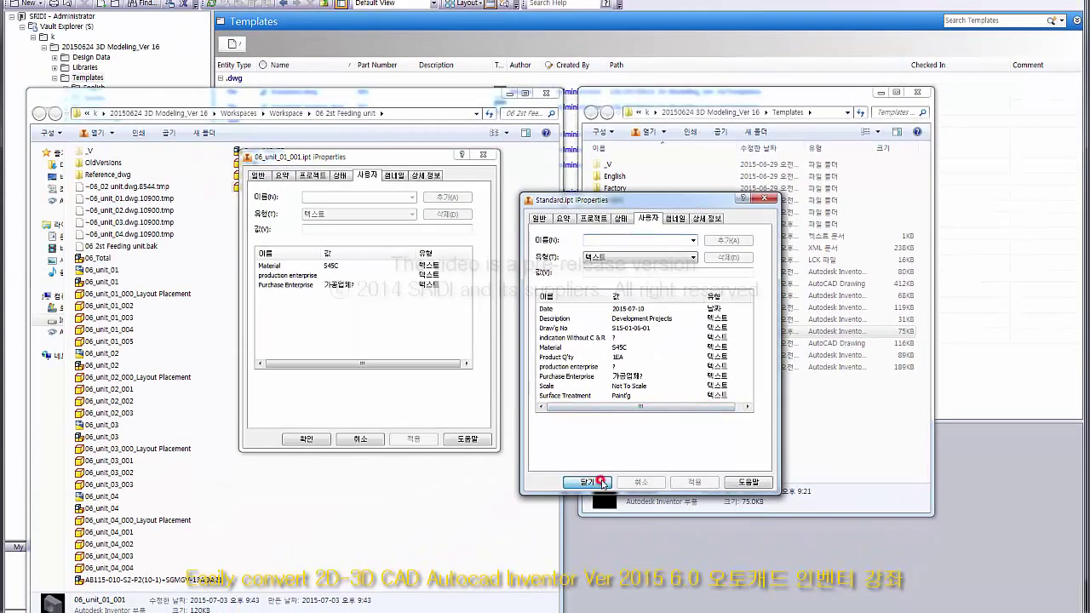
Step: Close both Explorer iProperties dialogs and move the Templates window to the right side
{"action": "left_click", "coordinate": [603, 481]}
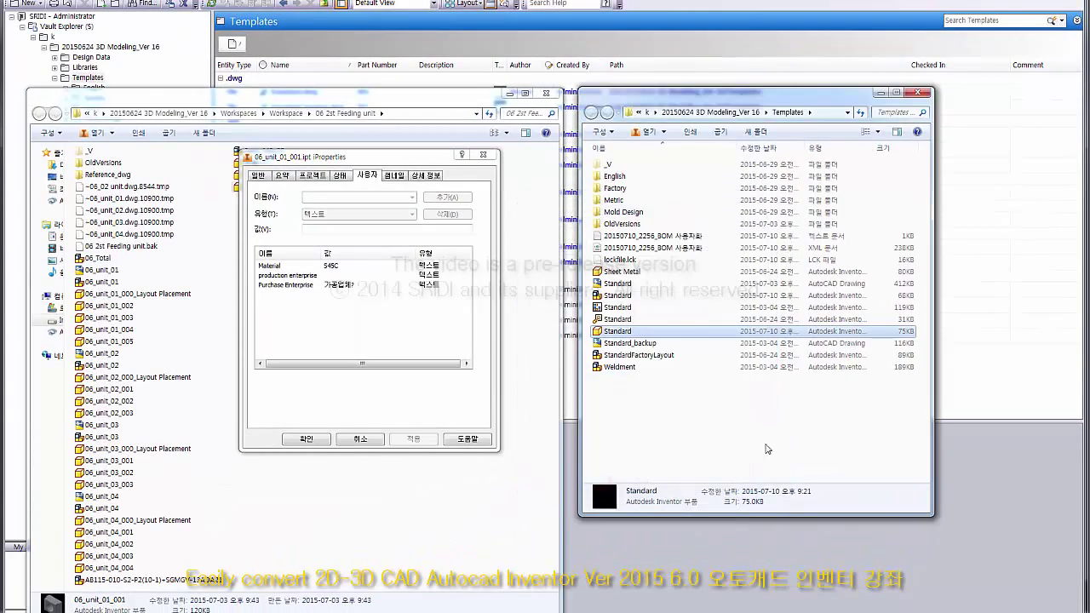
{"action": "left_click", "coordinate": [483, 154]}
{"action": "left_click", "coordinate": [716, 437]}
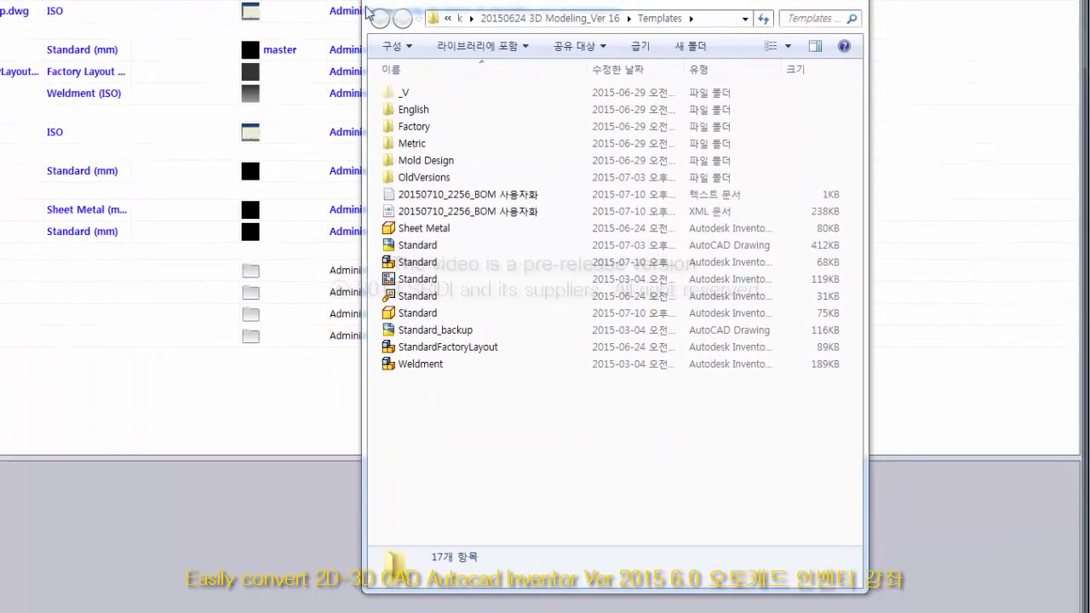
{"action": "left_click_drag", "start_coordinate": [366, 12], "coordinate": [1008, 1]}
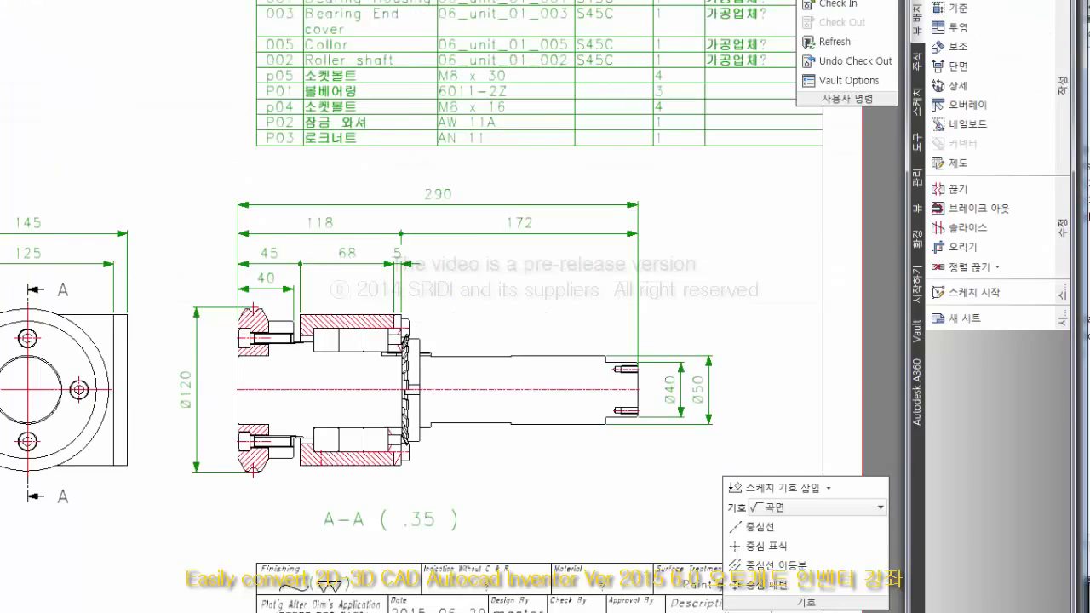
{"action": "key", "text": "alt+Tab"}
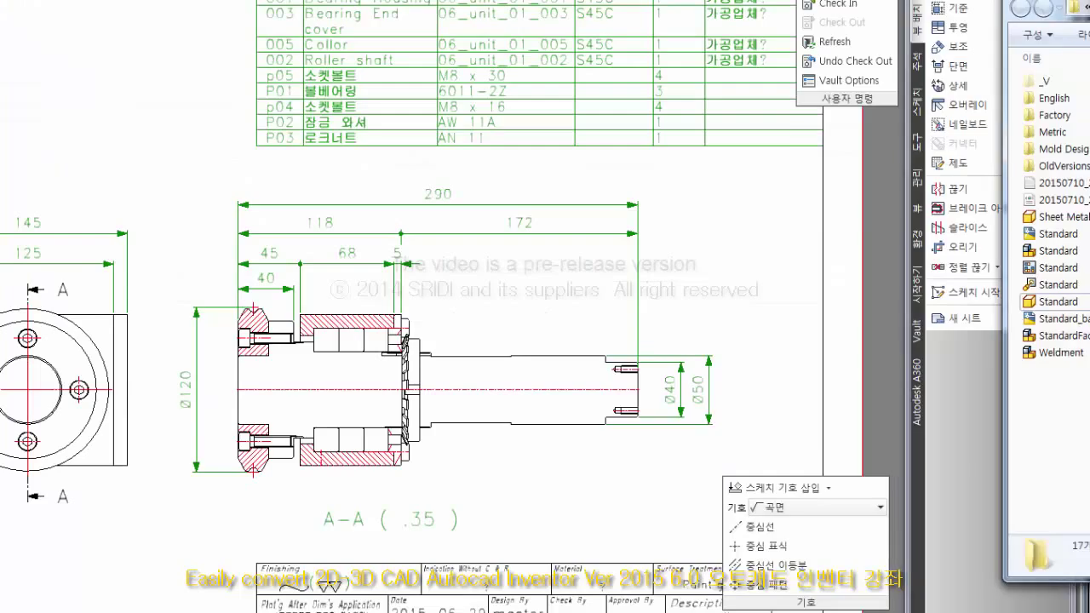
{"action": "left_click_drag", "start_coordinate": [1035, 9], "coordinate": [822, 8]}
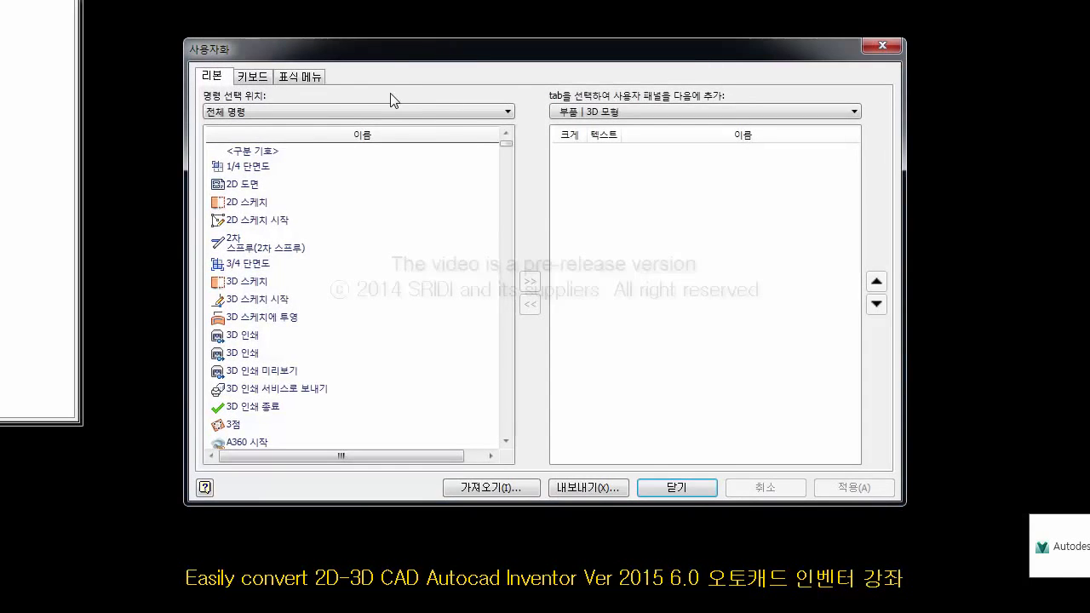
Step: Add Check In, Check Out, Refresh, Show Details, Undo Check Out and Vault Options to the 3D Model panel
{"action": "left_click", "coordinate": [374, 111]}
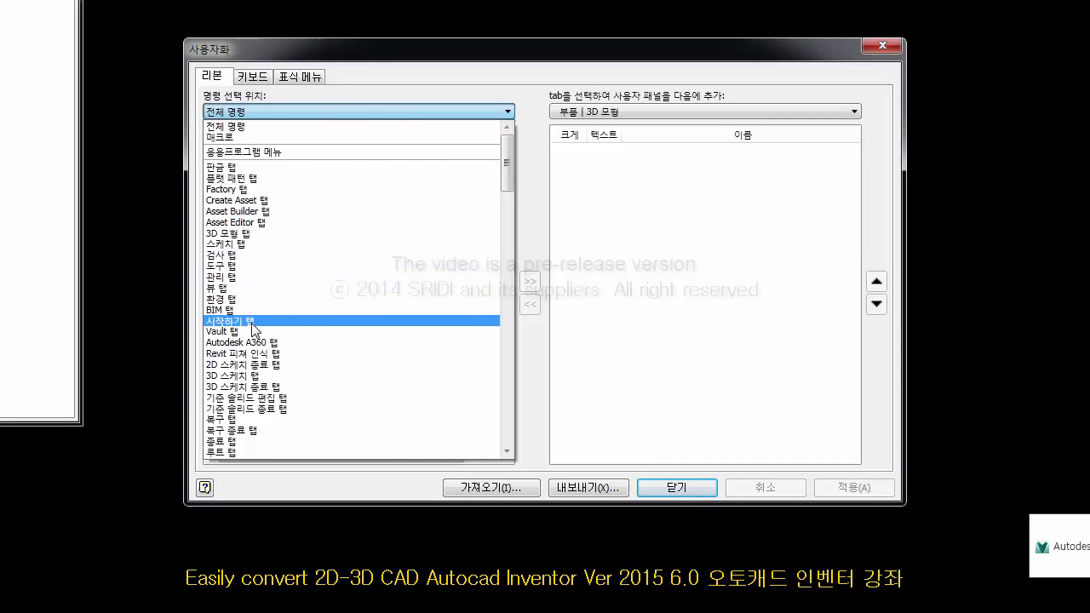
{"action": "left_click", "coordinate": [252, 331]}
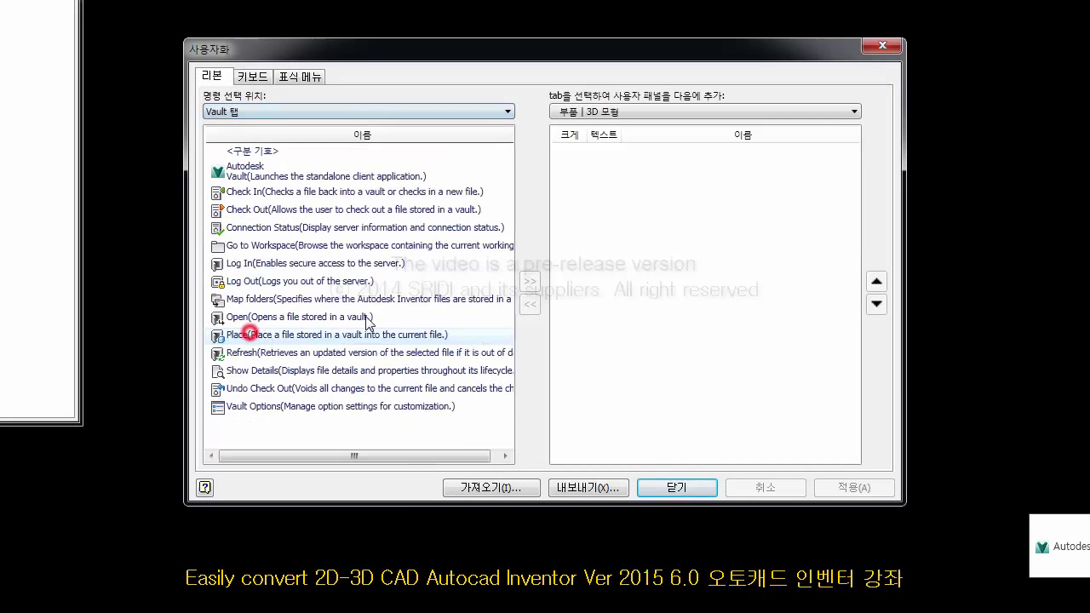
{"action": "left_click", "coordinate": [268, 194]}
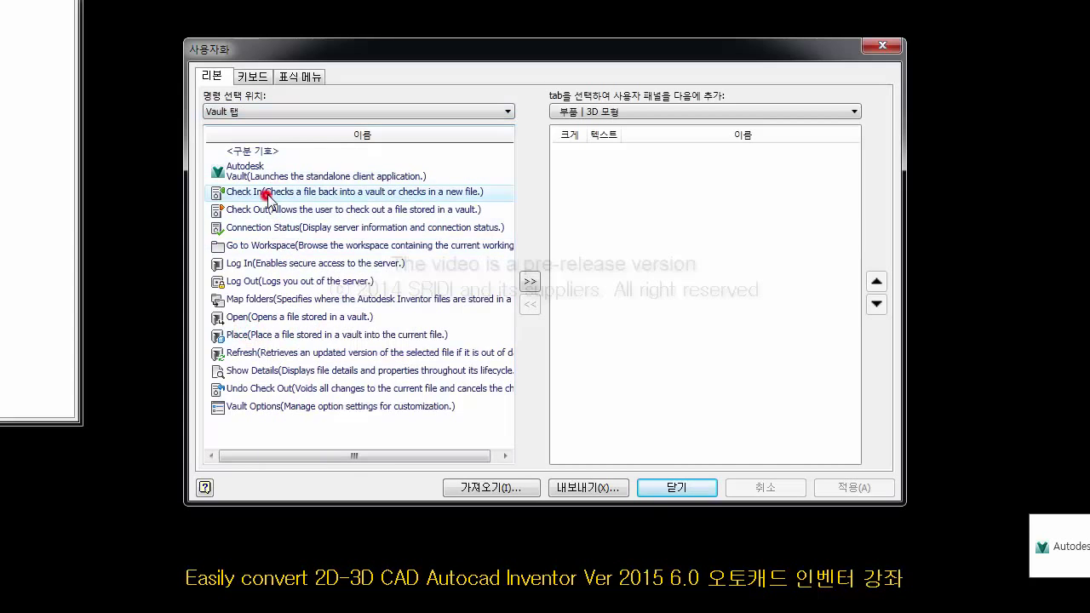
{"action": "left_click", "coordinate": [529, 281]}
{"action": "left_click", "coordinate": [529, 281]}
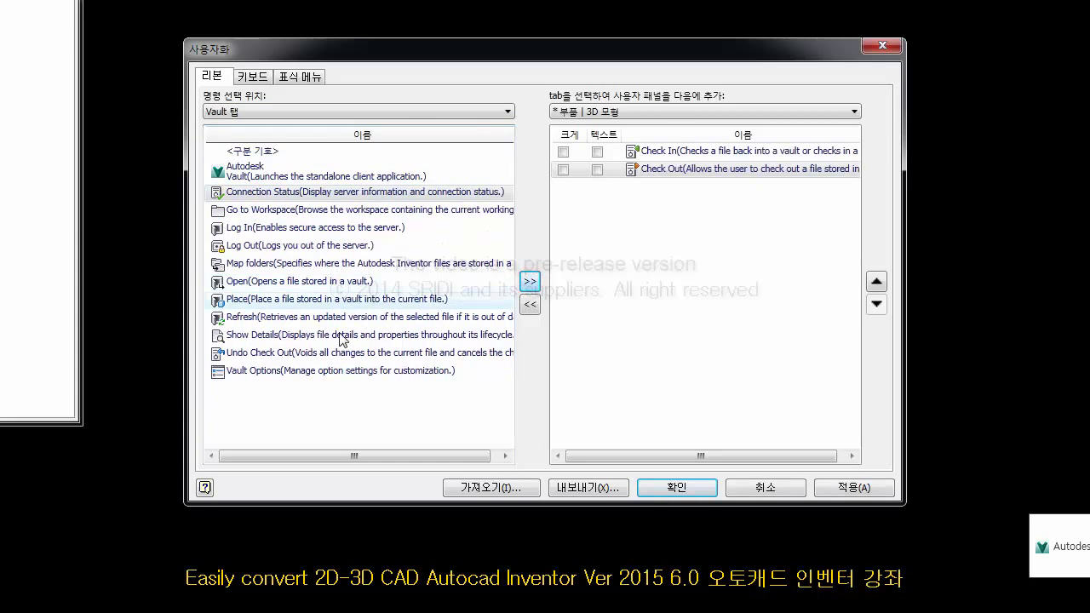
{"action": "left_click", "coordinate": [261, 317]}
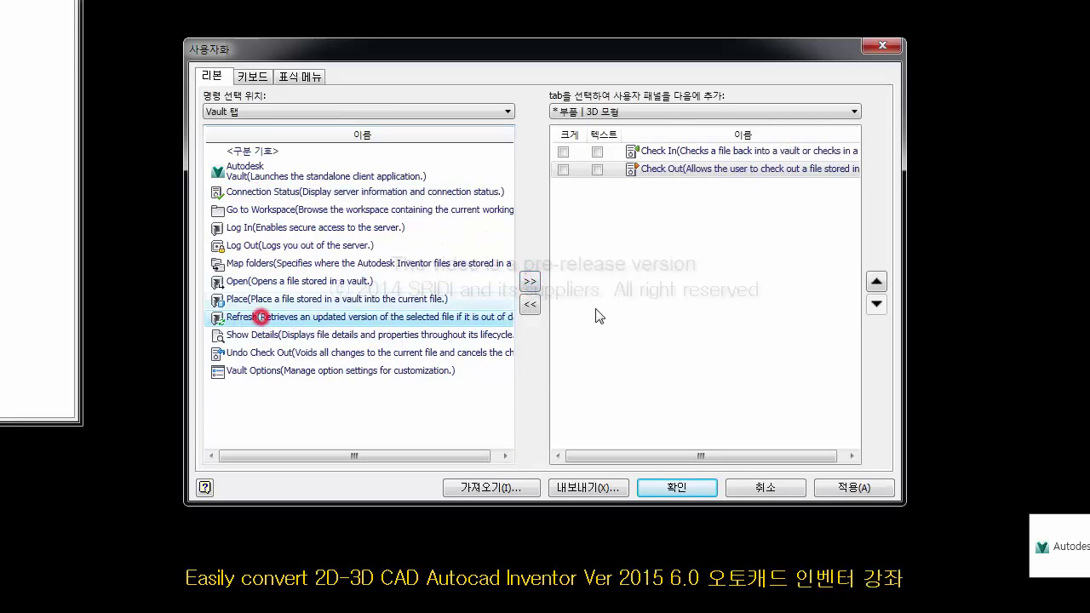
{"action": "left_click", "coordinate": [529, 282]}
{"action": "left_click", "coordinate": [530, 282]}
{"action": "left_click", "coordinate": [530, 282]}
{"action": "left_click", "coordinate": [529, 282]}
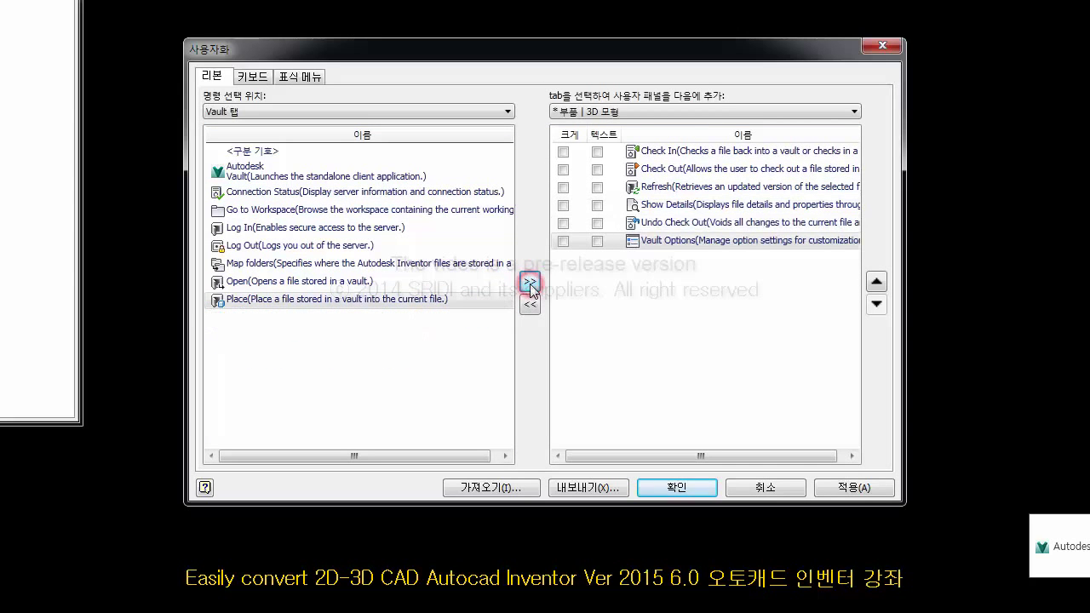
Step: Show all six Vault commands with text labels and apply the ribbon customization
{"action": "left_click", "coordinate": [597, 152]}
{"action": "left_click", "coordinate": [597, 170]}
{"action": "left_click", "coordinate": [597, 187]}
{"action": "left_click", "coordinate": [597, 206]}
{"action": "left_click", "coordinate": [597, 223]}
{"action": "left_click", "coordinate": [597, 241]}
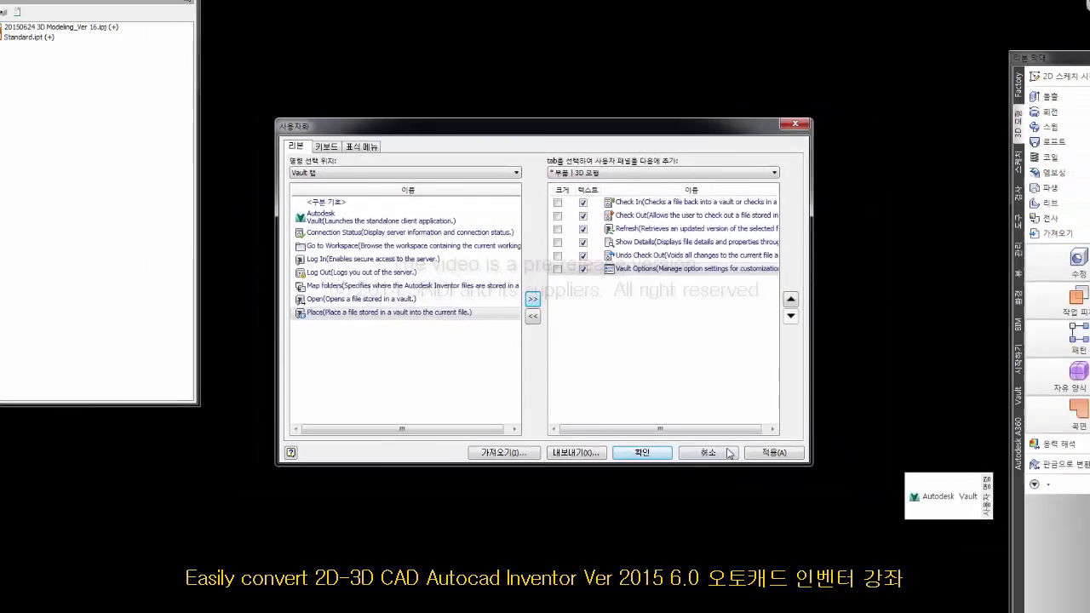
{"action": "left_click", "coordinate": [854, 488]}
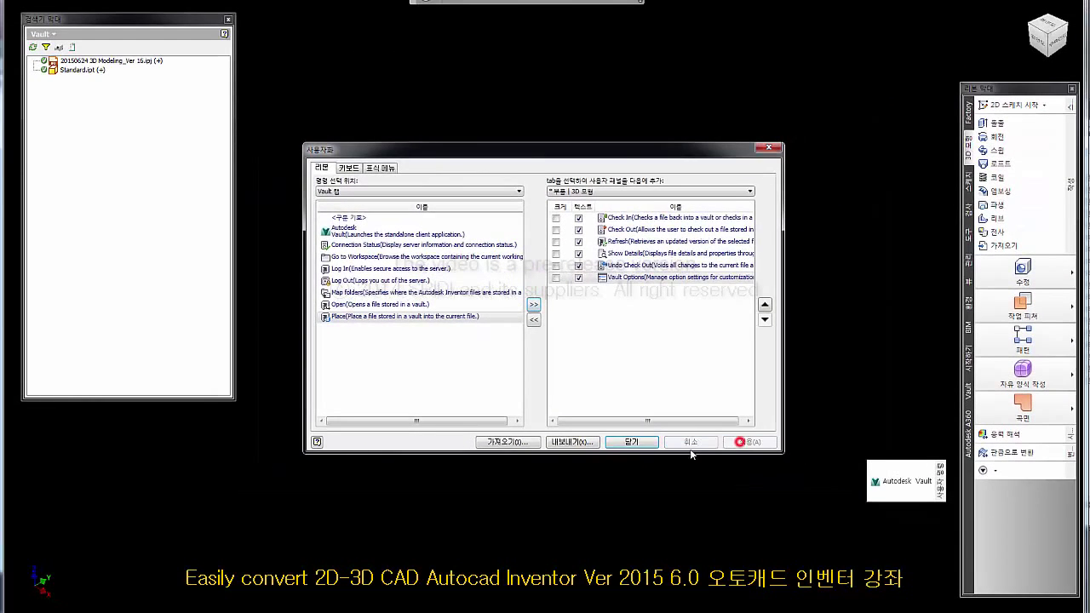
Step: Close Customize and drag the custom Vault panel off the ribbon so it floats separately
{"action": "left_click", "coordinate": [631, 442]}
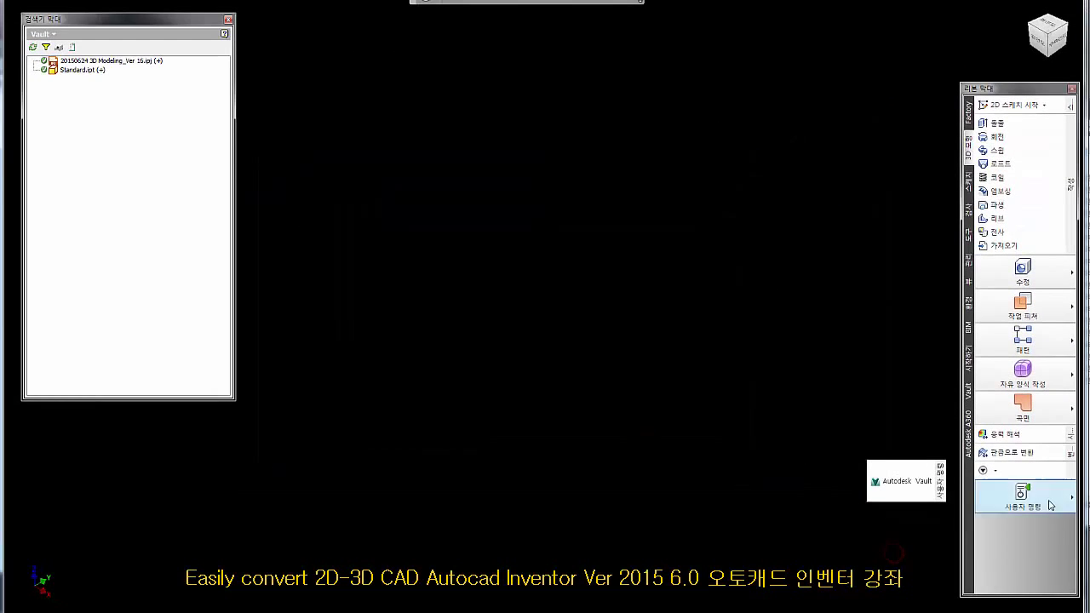
{"action": "left_click_drag", "start_coordinate": [1056, 498], "coordinate": [844, 504]}
{"action": "mouse_move", "coordinate": [937, 489]}
{"action": "left_click_drag", "start_coordinate": [941, 486], "coordinate": [1073, 475]}
{"action": "left_click", "coordinate": [871, 514]}
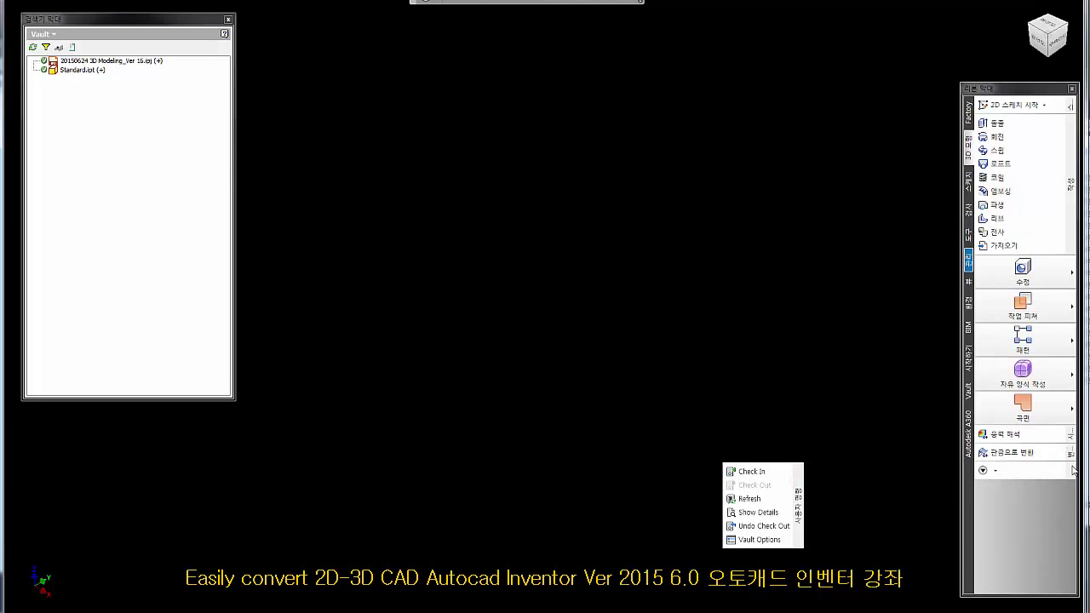
Step: Reposition the floating Vault panel and shift the ribbon panel to tidy the layout
{"action": "left_click", "coordinate": [886, 441]}
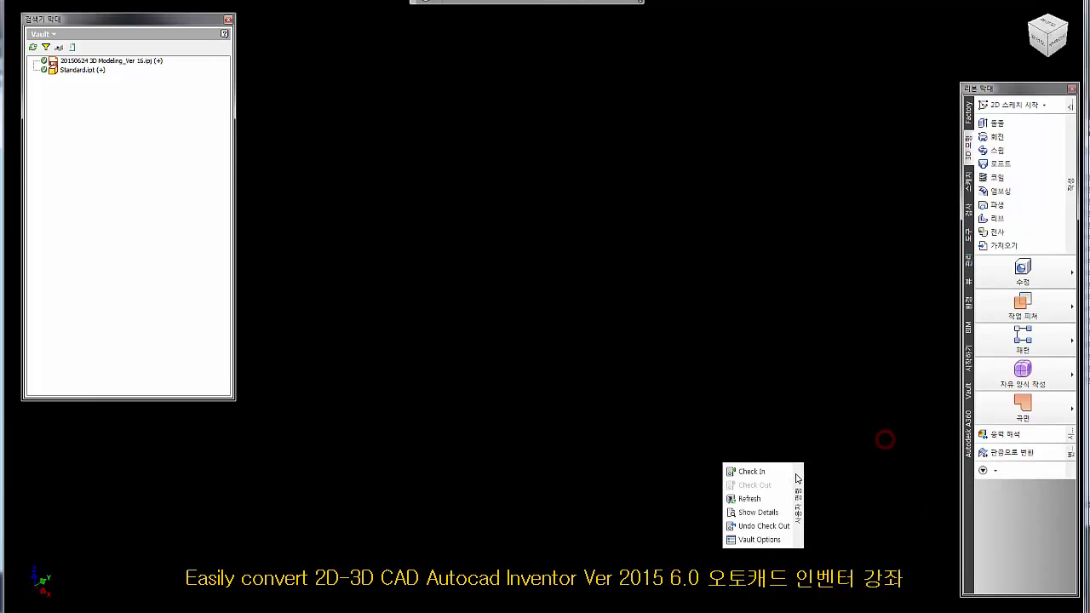
{"action": "left_click_drag", "start_coordinate": [1041, 92], "coordinate": [1075, 109]}
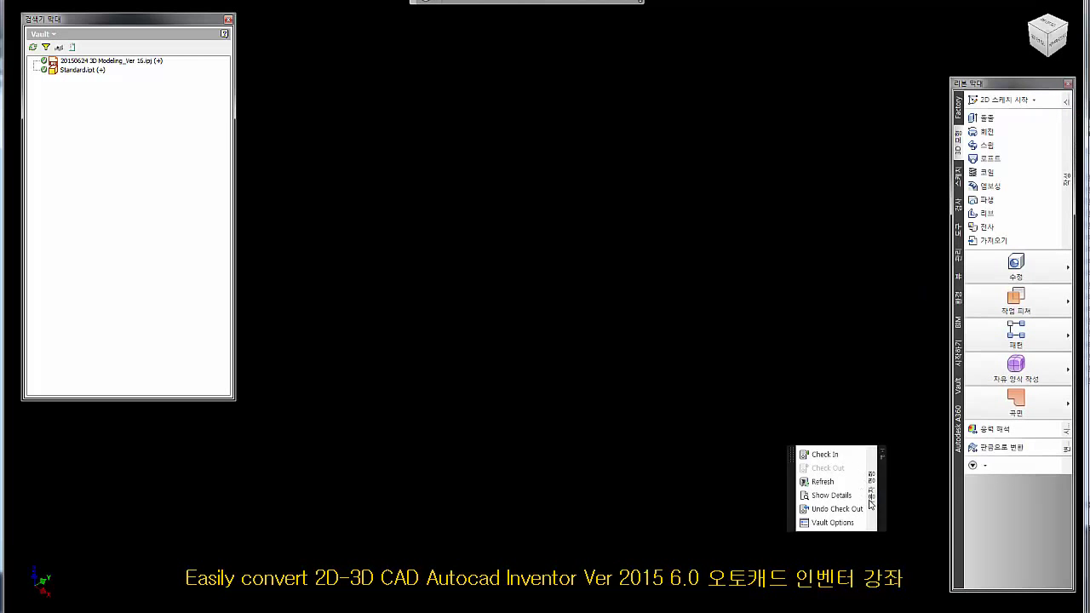
{"action": "left_click_drag", "start_coordinate": [881, 494], "coordinate": [910, 491]}
{"action": "right_click", "coordinate": [909, 491]}
{"action": "key", "text": "Escape"}
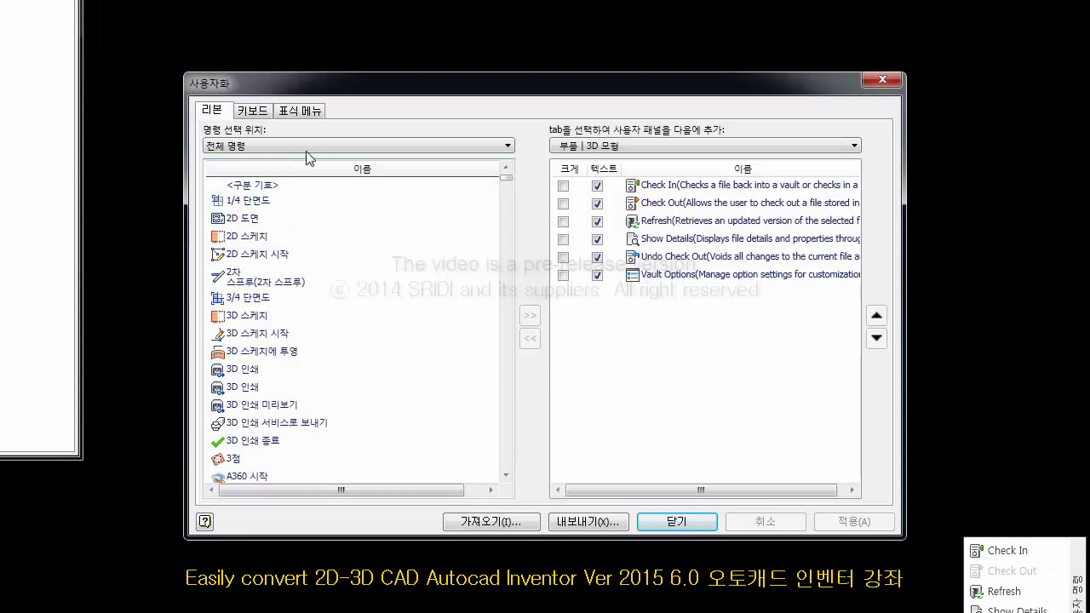
Step: Add the Autodesk Vault launcher command from the Vault commands to the custom panel
{"action": "left_click", "coordinate": [304, 148]}
{"action": "left_click", "coordinate": [247, 365]}
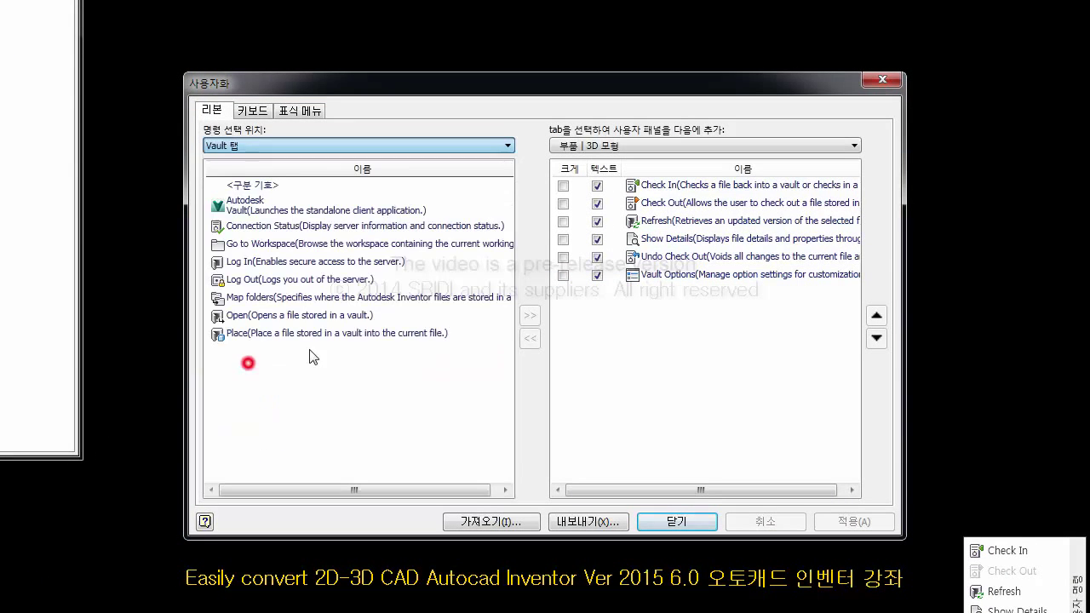
{"action": "left_click", "coordinate": [264, 207]}
{"action": "left_click", "coordinate": [530, 317]}
Step: Move Autodesk Vault to the top of the panel list, confirm, and nudge the floating toolbar right
{"action": "left_click", "coordinate": [666, 303]}
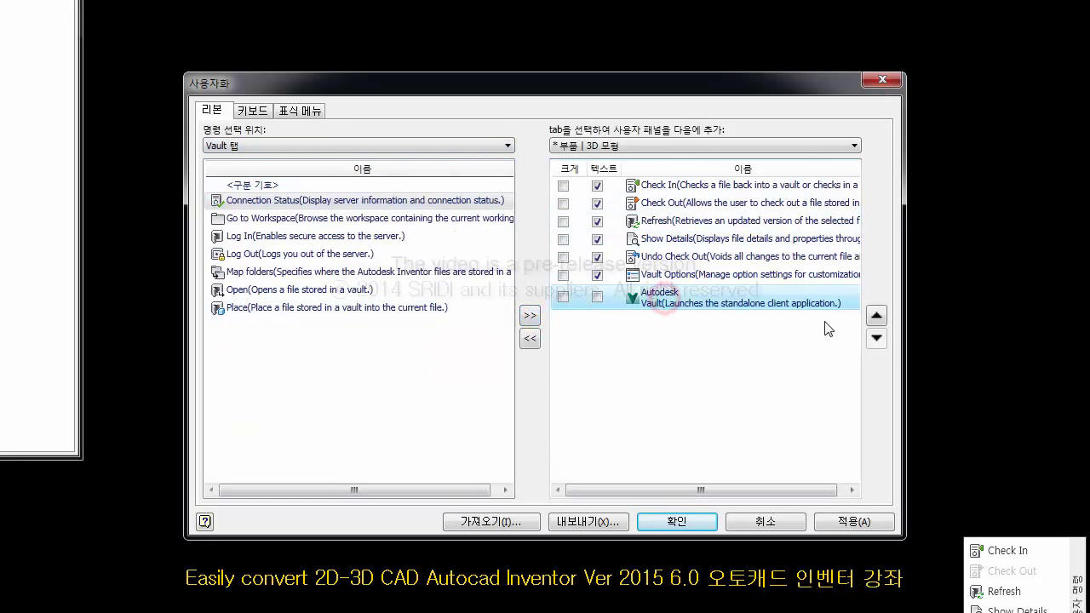
{"action": "left_click", "coordinate": [877, 317]}
{"action": "left_click", "coordinate": [877, 318]}
{"action": "left_click", "coordinate": [877, 318]}
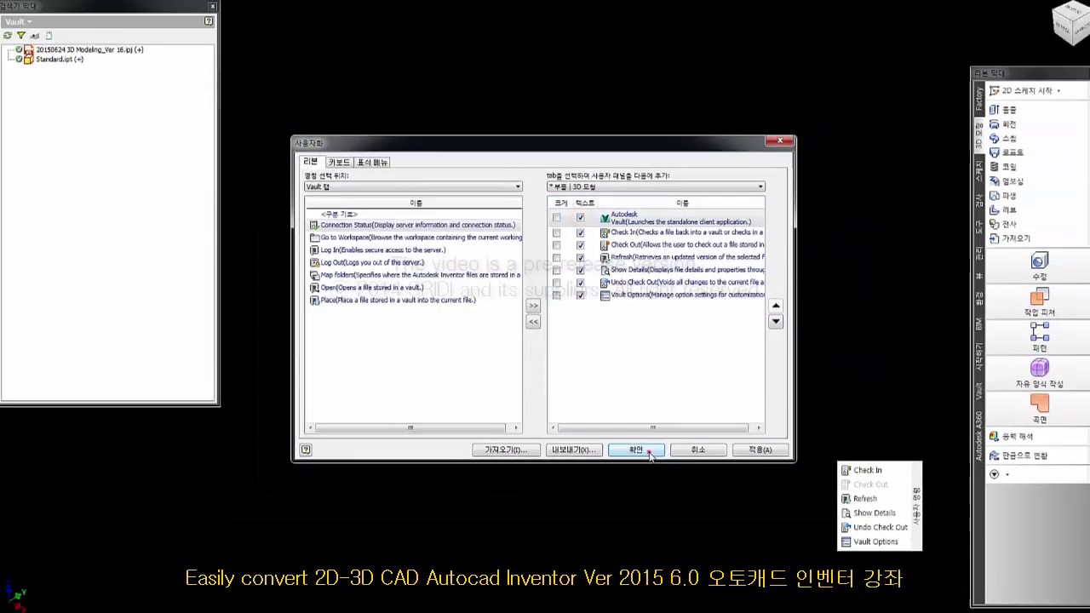
{"action": "left_click", "coordinate": [677, 521]}
{"action": "left_click_drag", "start_coordinate": [899, 494], "coordinate": [932, 498]}
Step: Launch Vault Explorer on the Templates folder, refresh the list, and select Standard.ipt
{"action": "left_click", "coordinate": [891, 465]}
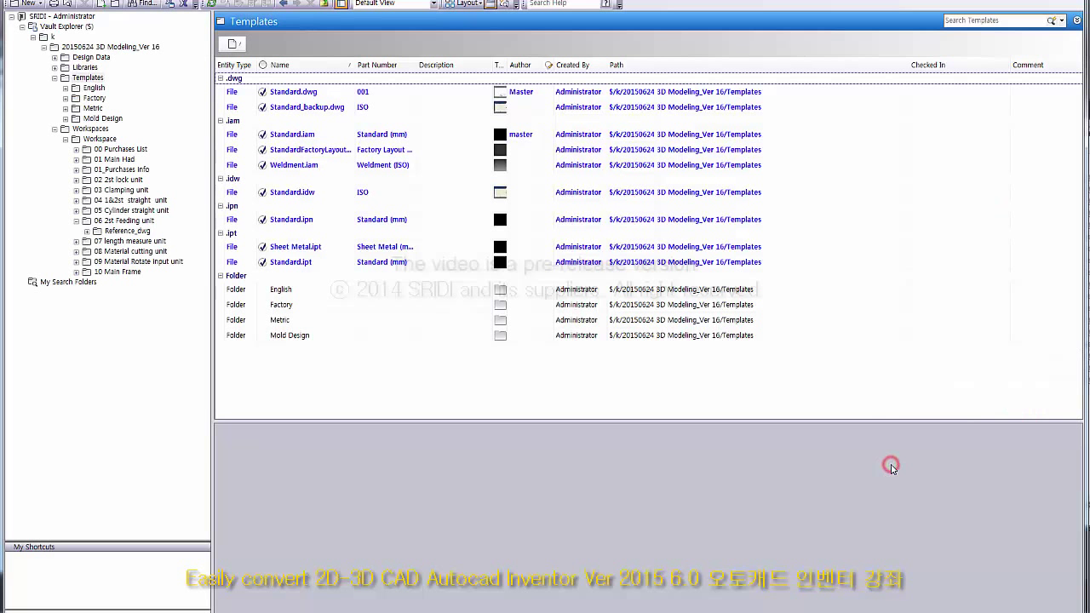
{"action": "left_click", "coordinate": [211, 4]}
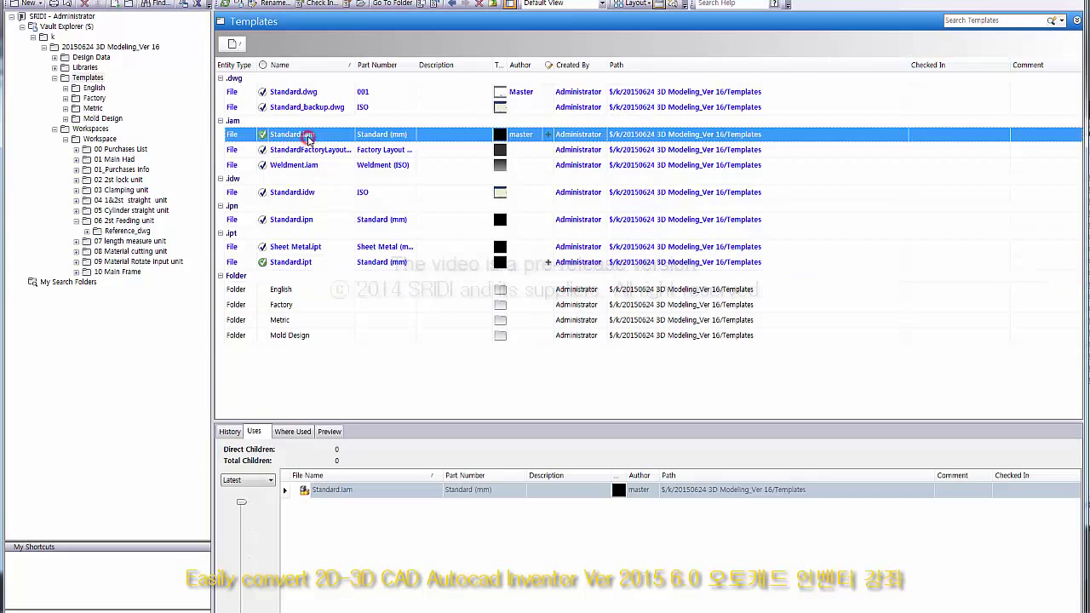
{"action": "left_click", "coordinate": [304, 263]}
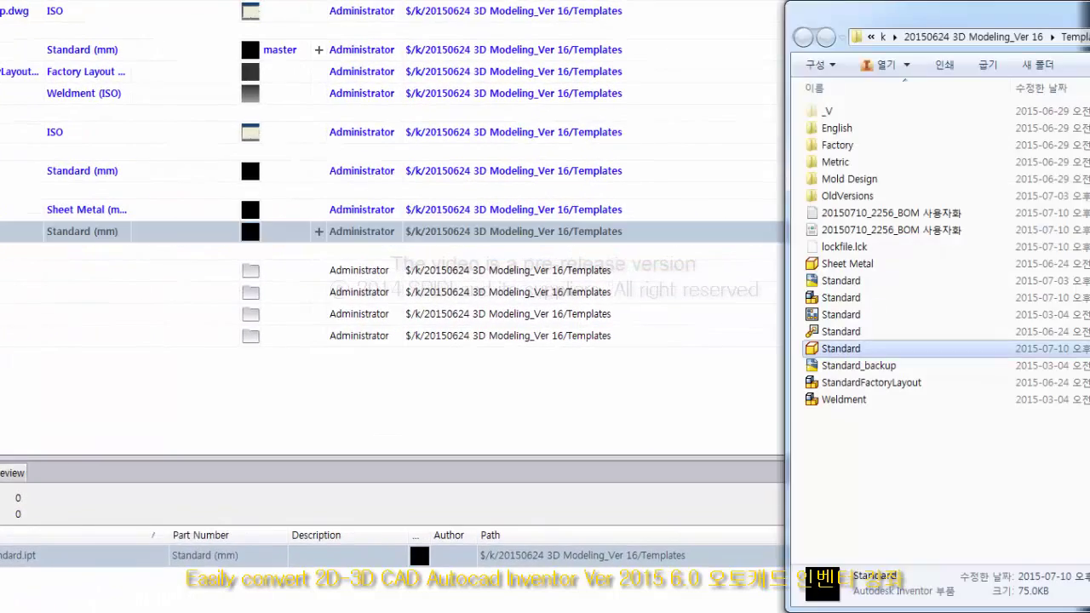
Step: Review the Standard part's Summary, Project and Status property tabs
{"action": "left_click", "coordinate": [872, 460]}
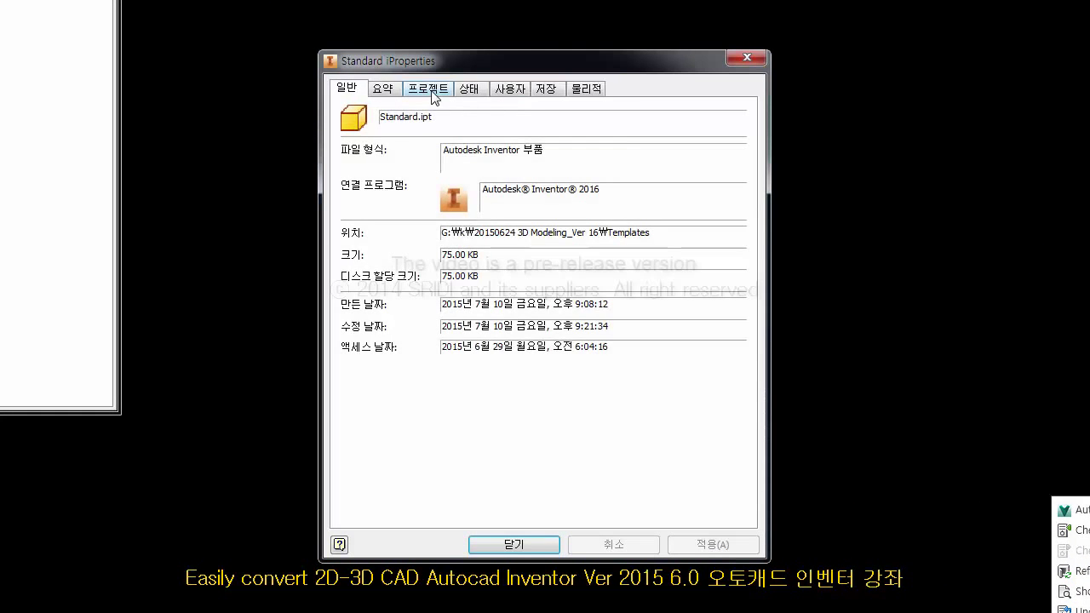
{"action": "left_click", "coordinate": [425, 88]}
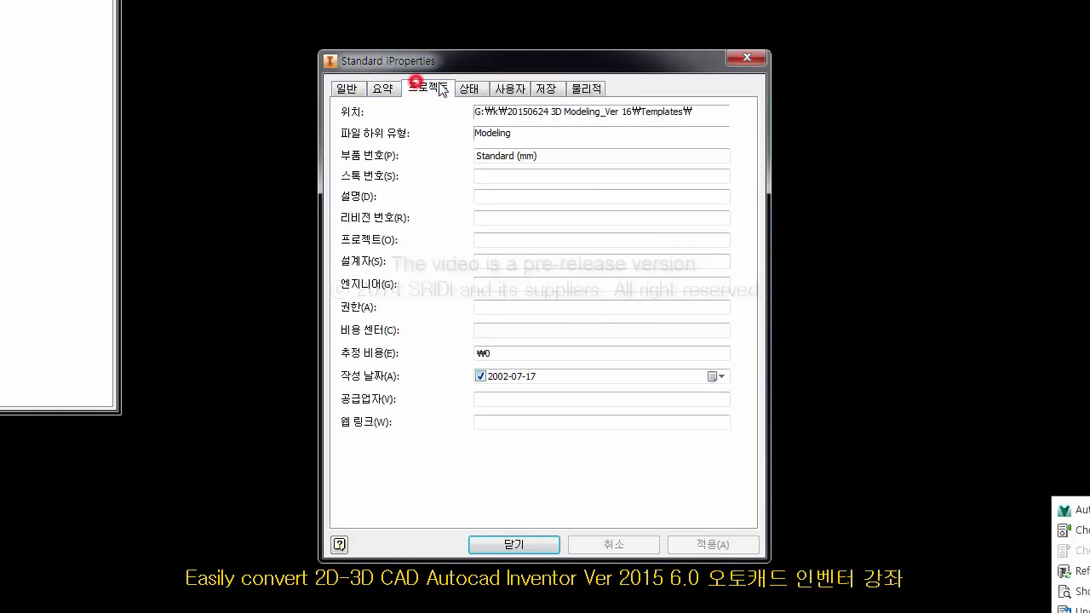
{"action": "left_click", "coordinate": [390, 90]}
{"action": "left_click", "coordinate": [430, 92]}
{"action": "left_click", "coordinate": [466, 88]}
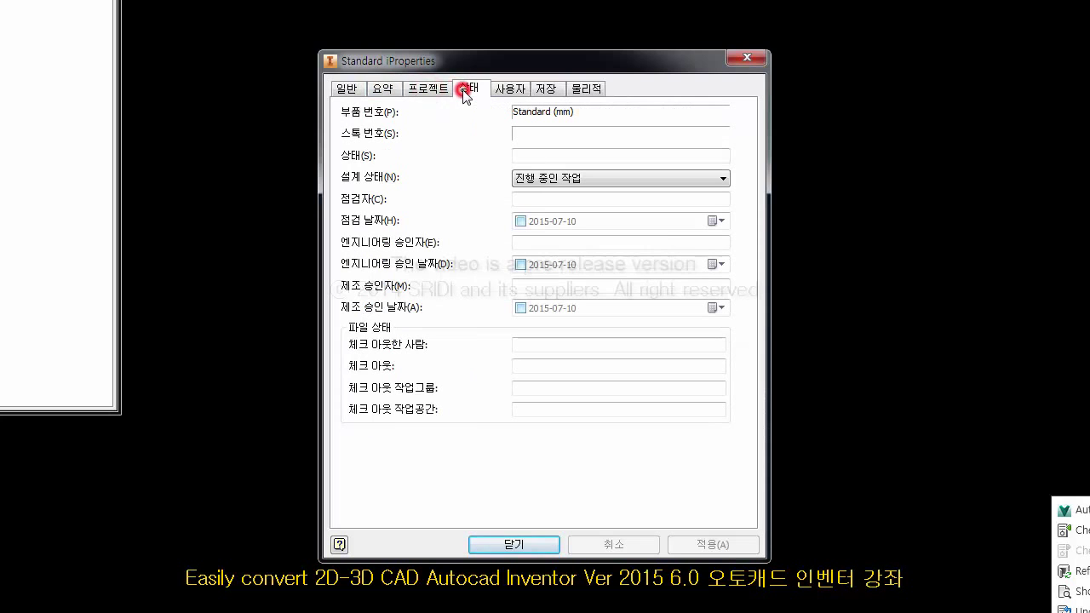
{"action": "left_click", "coordinate": [428, 89]}
{"action": "left_click", "coordinate": [382, 89]}
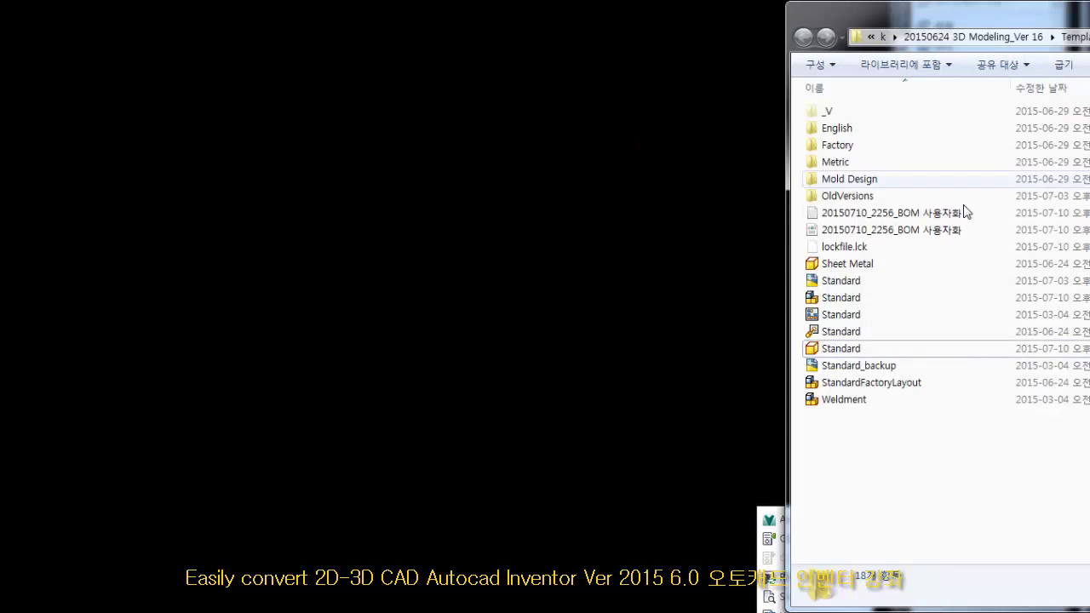
Step: Check that Standard.iam's summary properties list 'master' as the author
{"action": "left_click", "coordinate": [828, 298]}
{"action": "right_click", "coordinate": [828, 297]}
{"action": "left_click", "coordinate": [884, 347]}
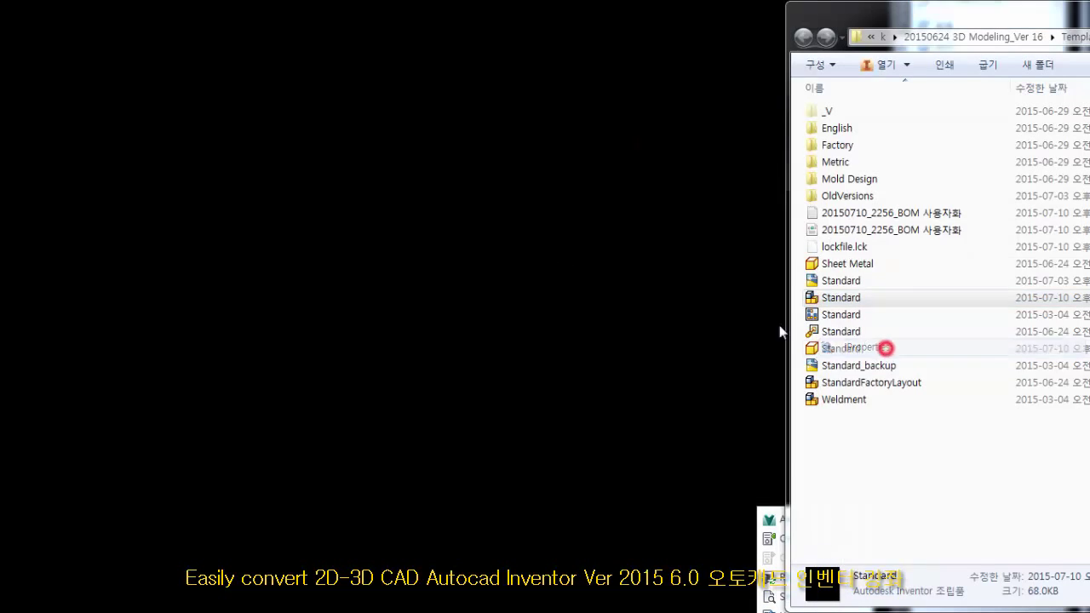
{"action": "left_click", "coordinate": [766, 172]}
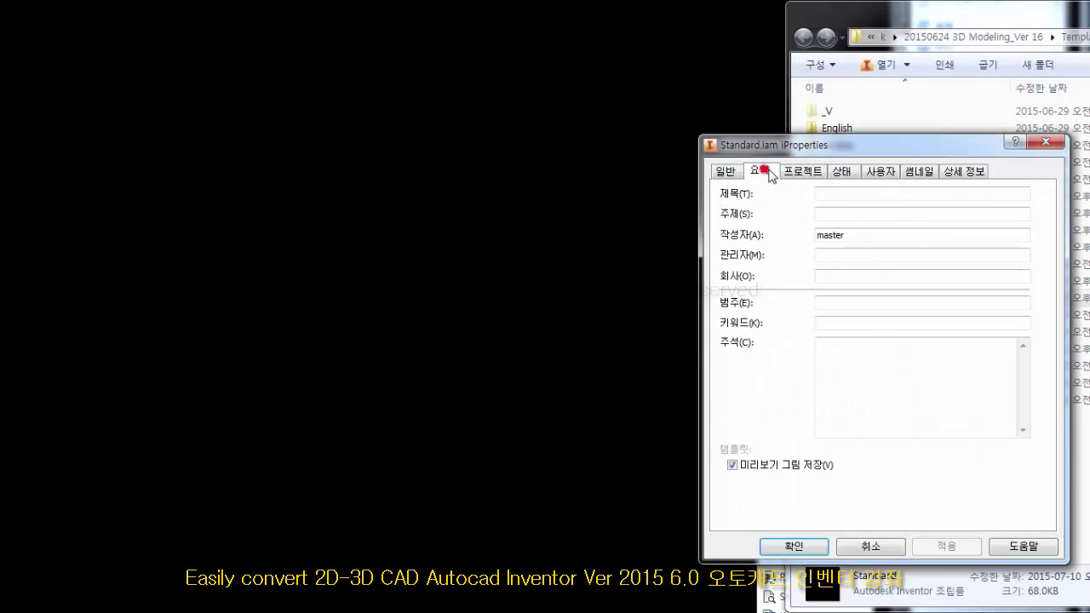
{"action": "double_click", "coordinate": [857, 234]}
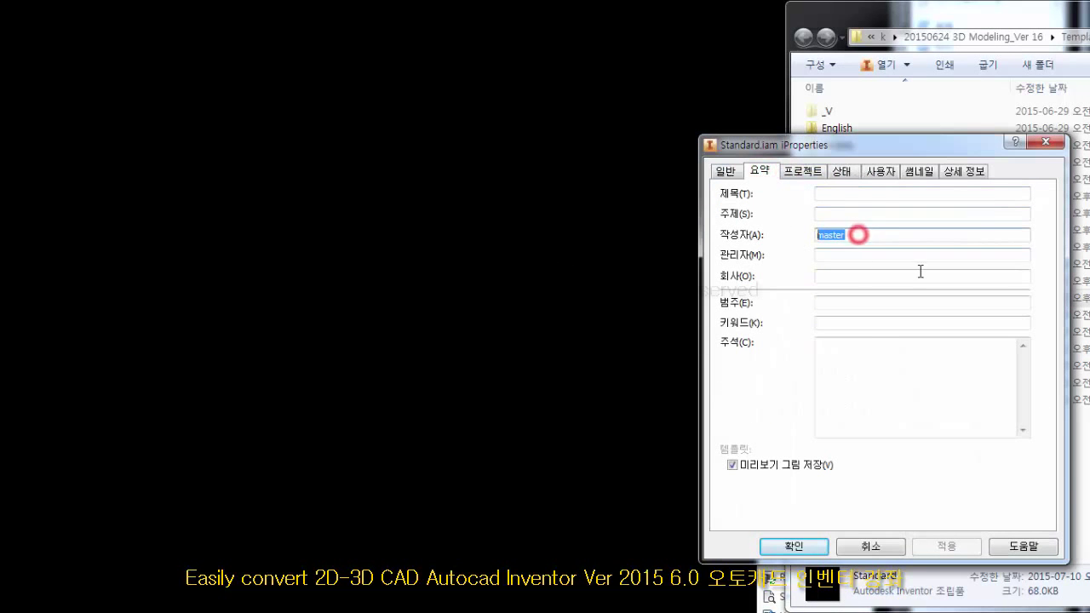
{"action": "left_click", "coordinate": [1046, 142]}
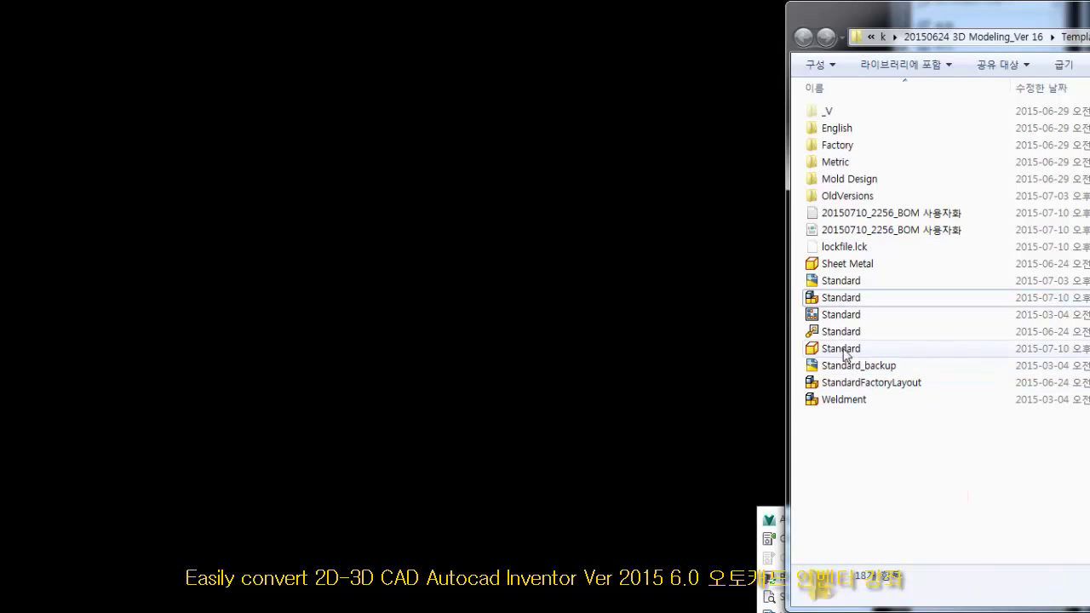
Step: Open Standard.ipt's summary properties and start editing its author field
{"action": "right_click", "coordinate": [827, 349]}
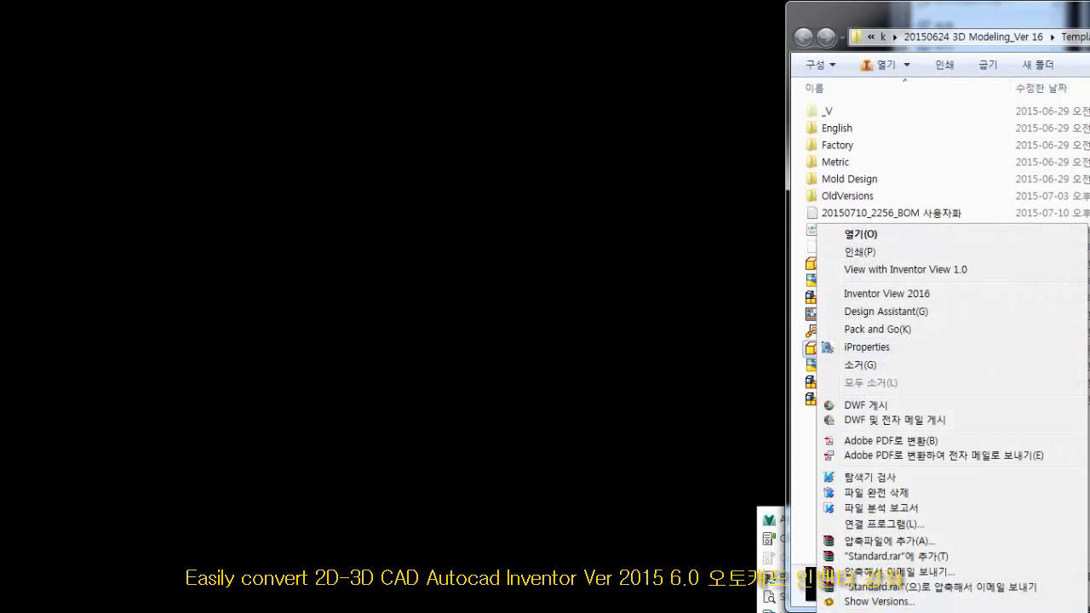
{"action": "left_click", "coordinate": [869, 348]}
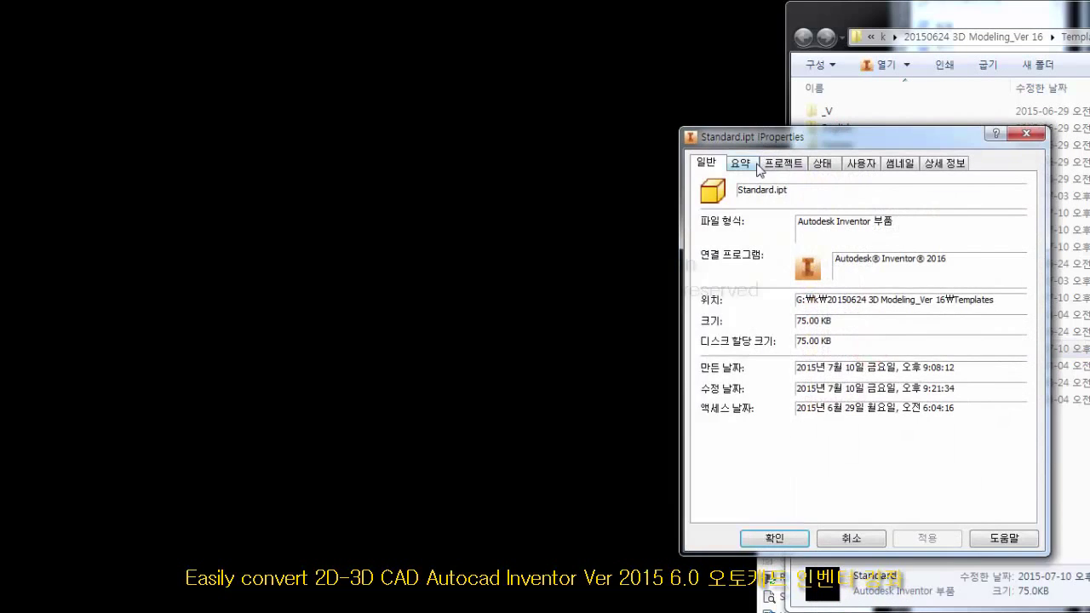
{"action": "left_click", "coordinate": [741, 163]}
{"action": "left_click", "coordinate": [809, 227]}
Step: Enter 'master' as Standard.ipt's author, confirm it, and decline the first check-in prompt
{"action": "type", "text": "master"}
{"action": "left_click", "coordinate": [775, 538]}
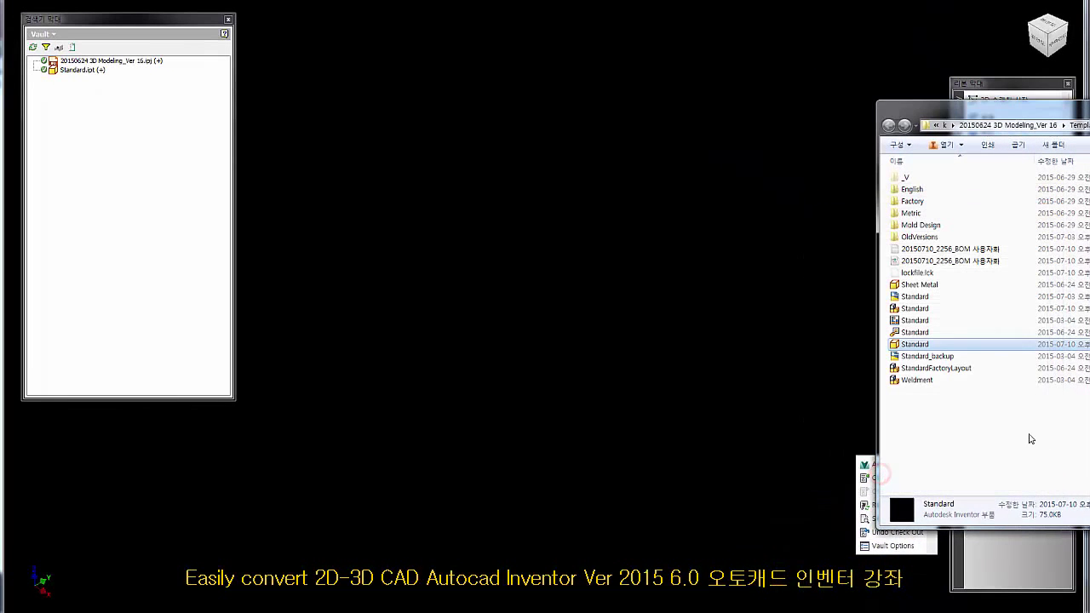
{"action": "left_click", "coordinate": [1029, 437]}
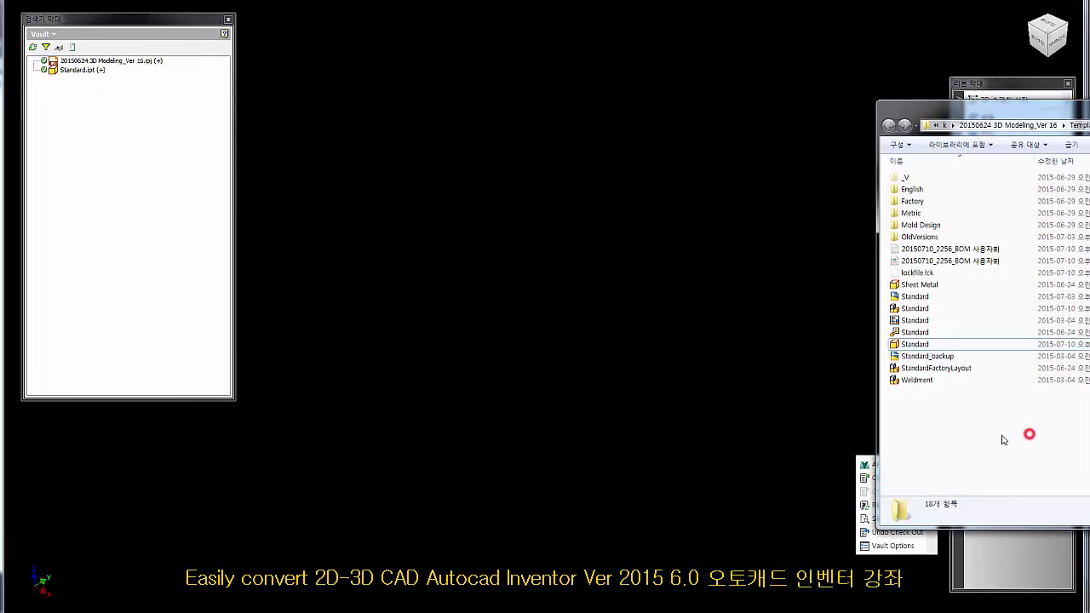
{"action": "left_click", "coordinate": [649, 315]}
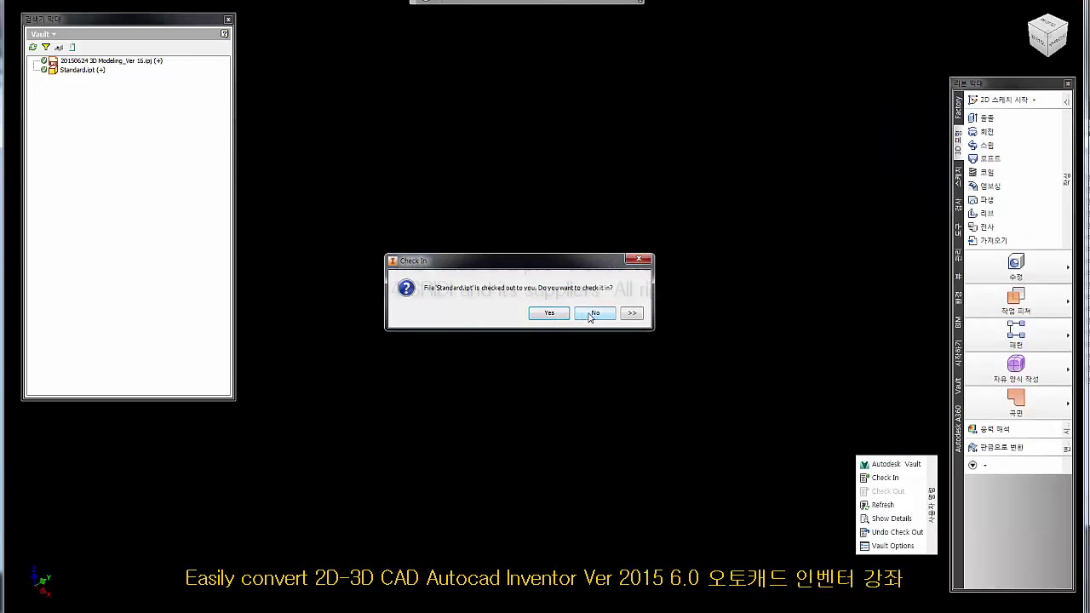
{"action": "left_click", "coordinate": [592, 314]}
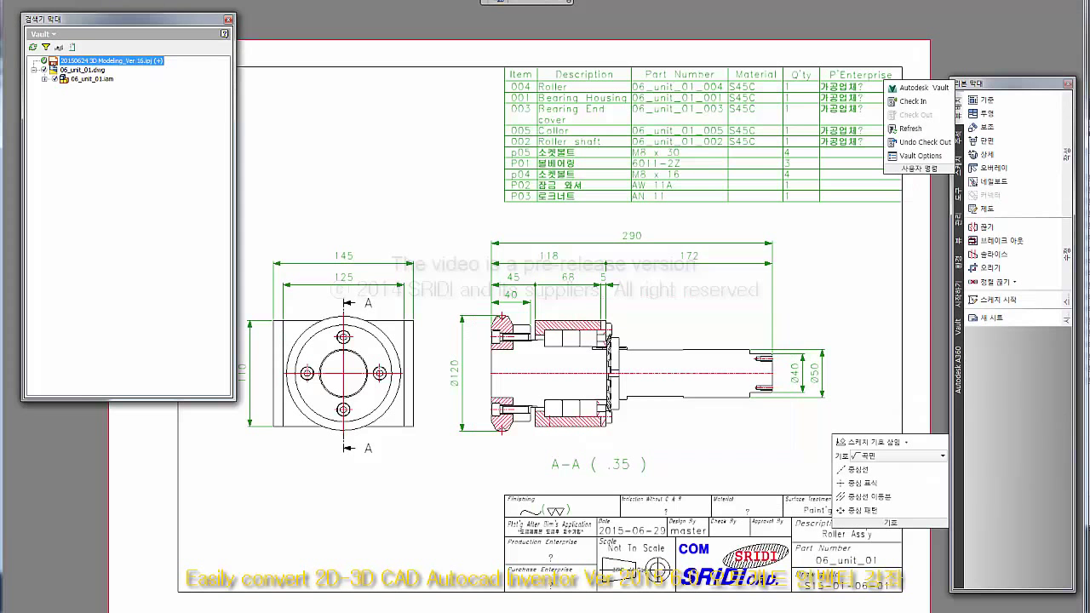
Step: Open the Standard part, review its summary properties, and check Standard.ipt into the vault
{"action": "double_click", "coordinate": [912, 345]}
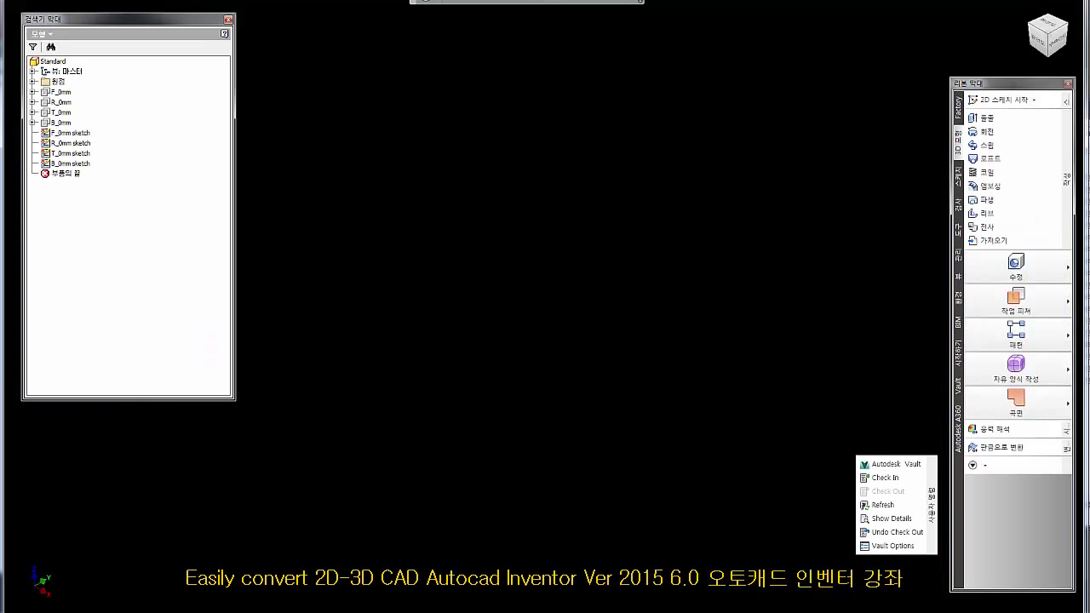
{"action": "left_click", "coordinate": [412, 184]}
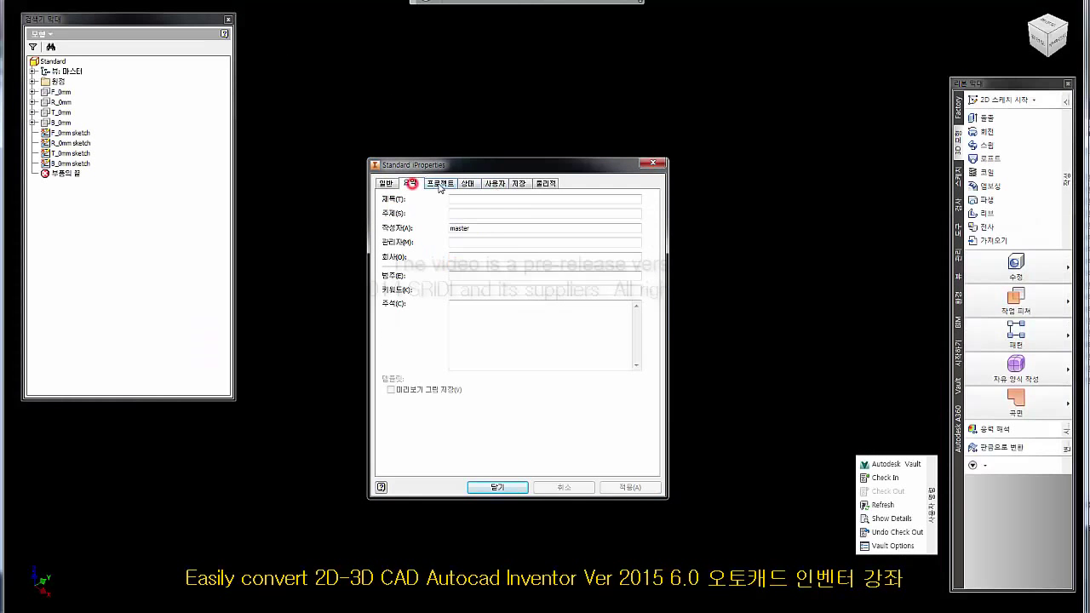
{"action": "left_click", "coordinate": [511, 487]}
{"action": "left_click", "coordinate": [371, 122]}
{"action": "left_click", "coordinate": [567, 142]}
{"action": "left_click", "coordinate": [695, 178]}
{"action": "left_click", "coordinate": [755, 188]}
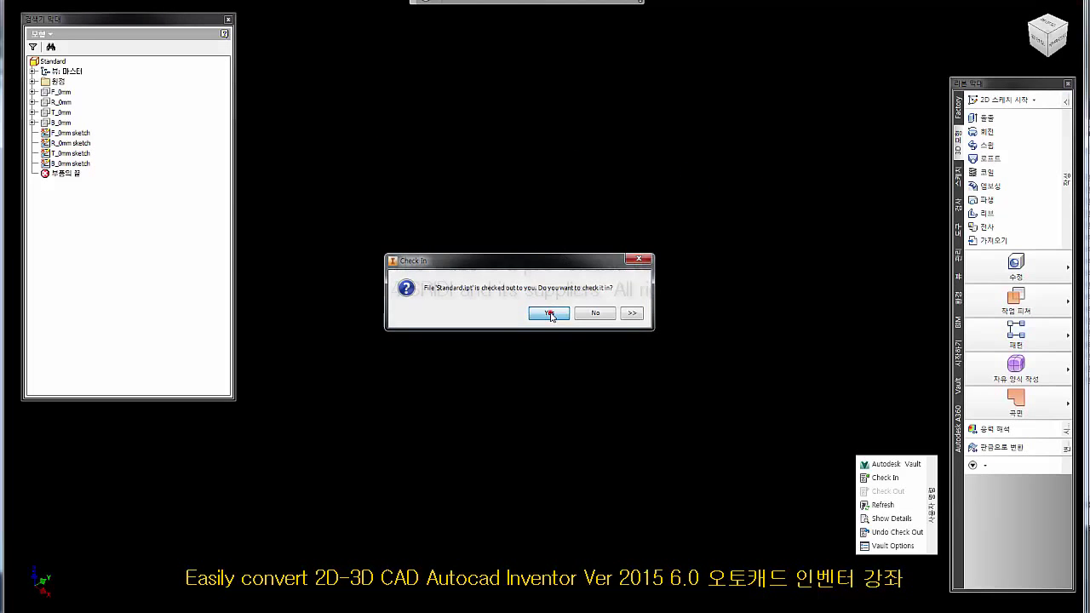
{"action": "left_click", "coordinate": [554, 313]}
{"action": "left_click", "coordinate": [646, 436]}
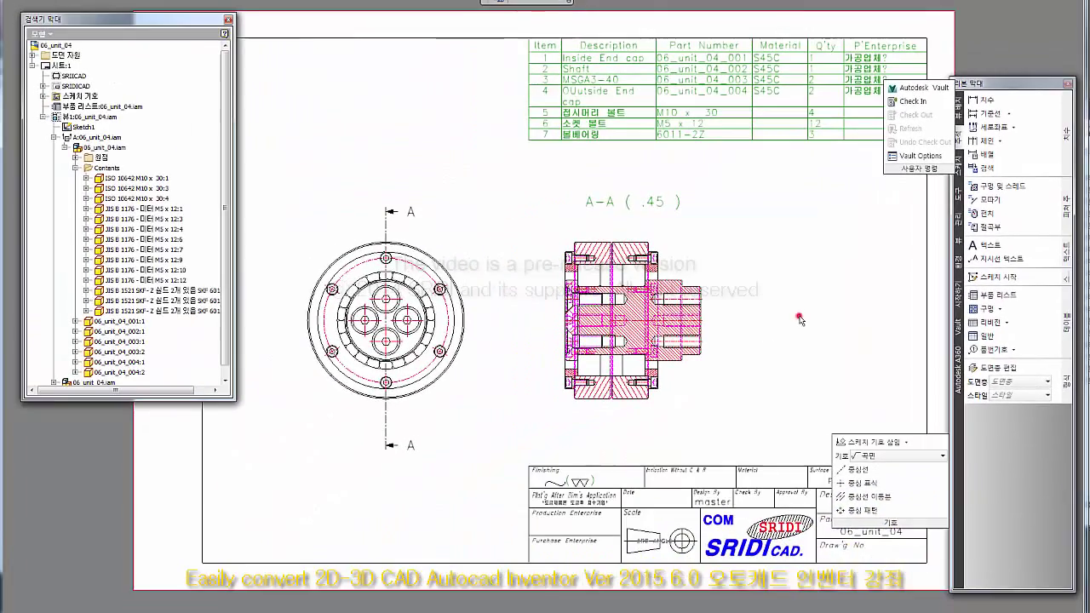
Step: Click back onto the 06_unit_04 drawing sheet showing section A-A
{"action": "left_click", "coordinate": [603, 497]}
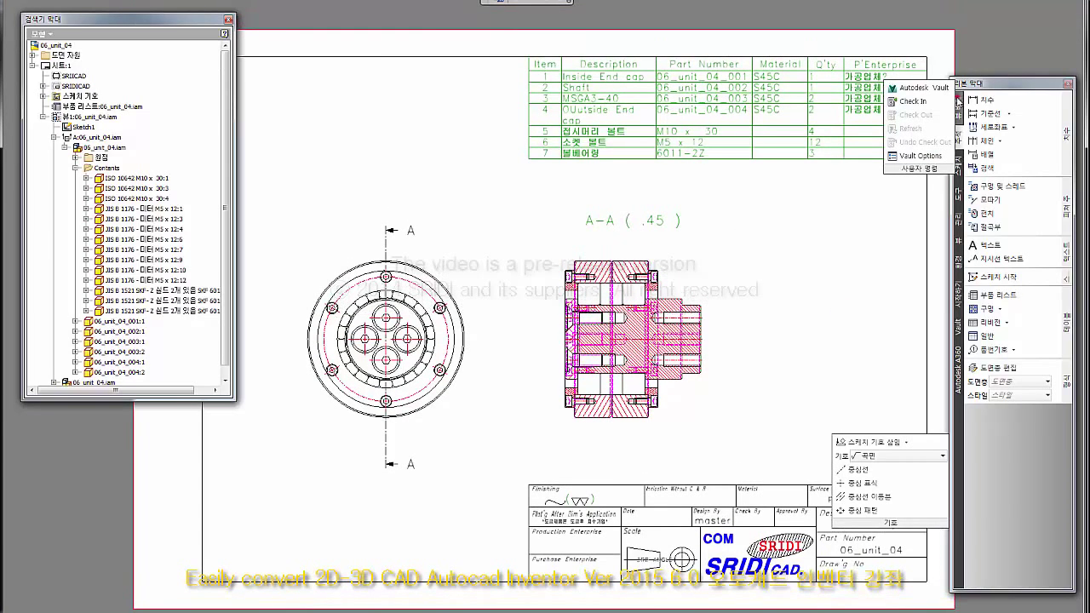
Step: Move the floating Vault panel slightly left and open the annotation tools' balloon dropdown
{"action": "left_click", "coordinate": [958, 99]}
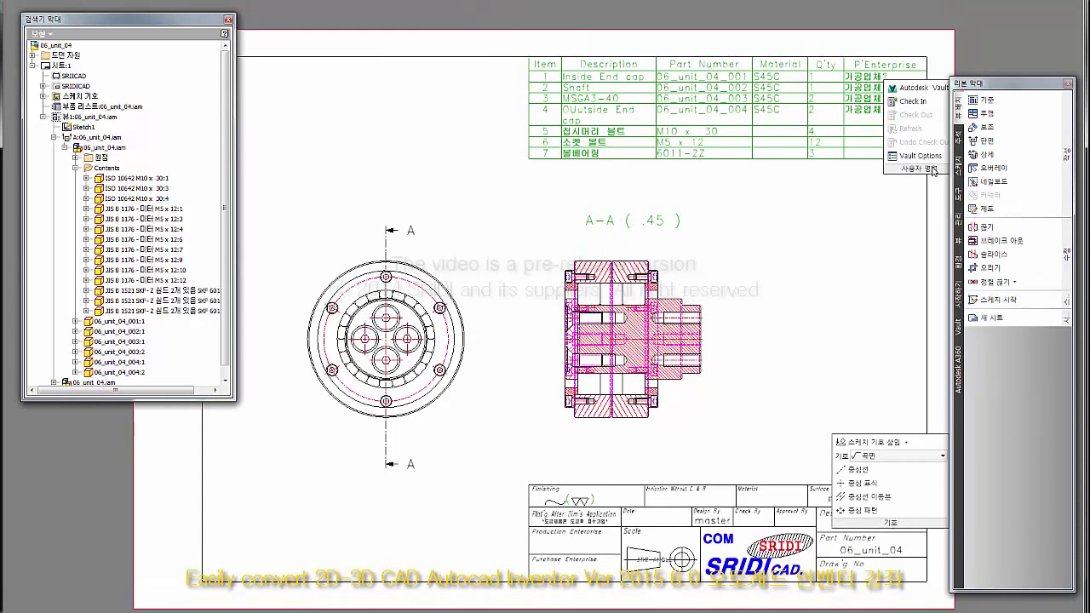
{"action": "left_click_drag", "start_coordinate": [935, 170], "coordinate": [927, 426]}
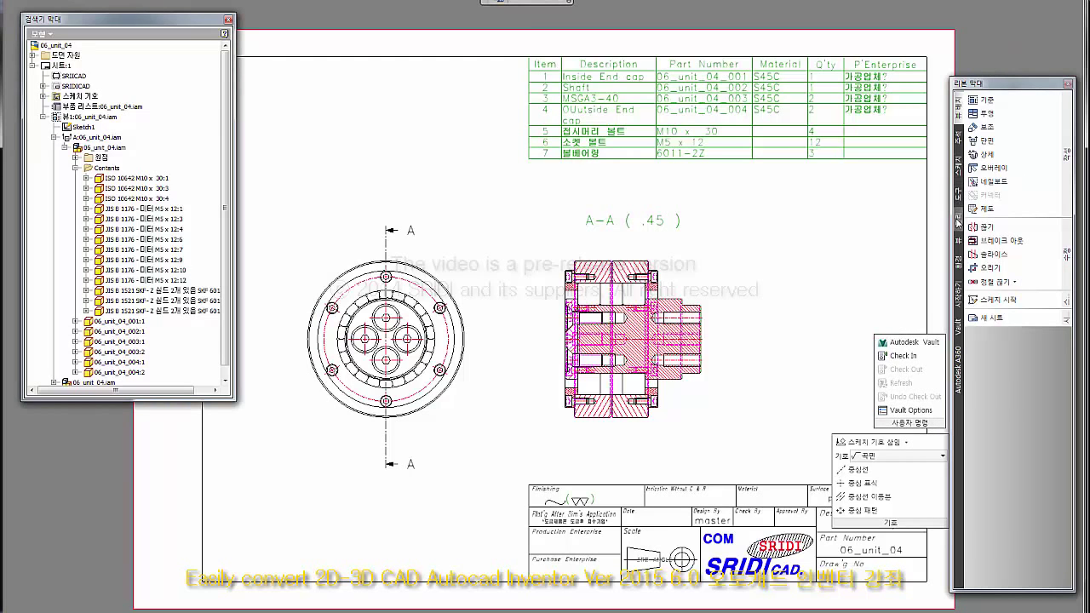
{"action": "left_click", "coordinate": [960, 140]}
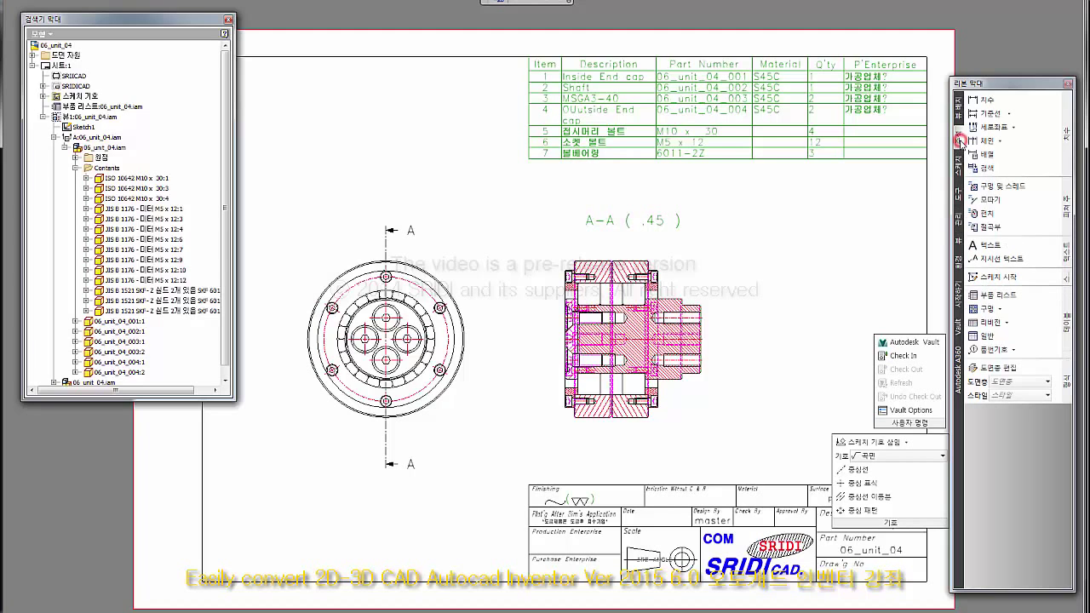
{"action": "left_click", "coordinate": [1013, 351]}
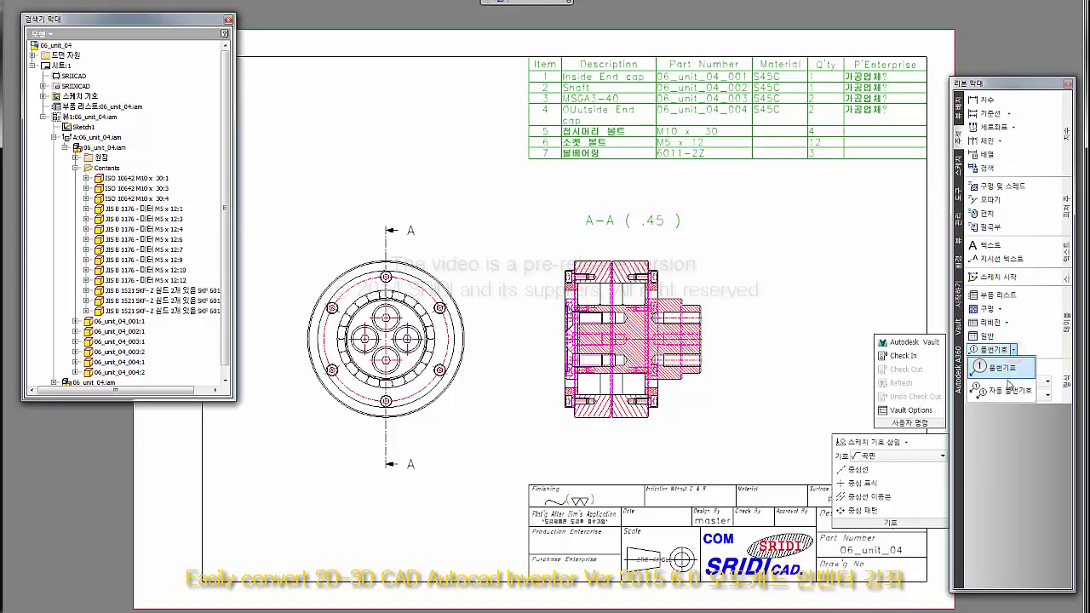
Step: Auto-balloon all parts of section view A-A in a horizontal row above the view
{"action": "left_click", "coordinate": [1005, 391]}
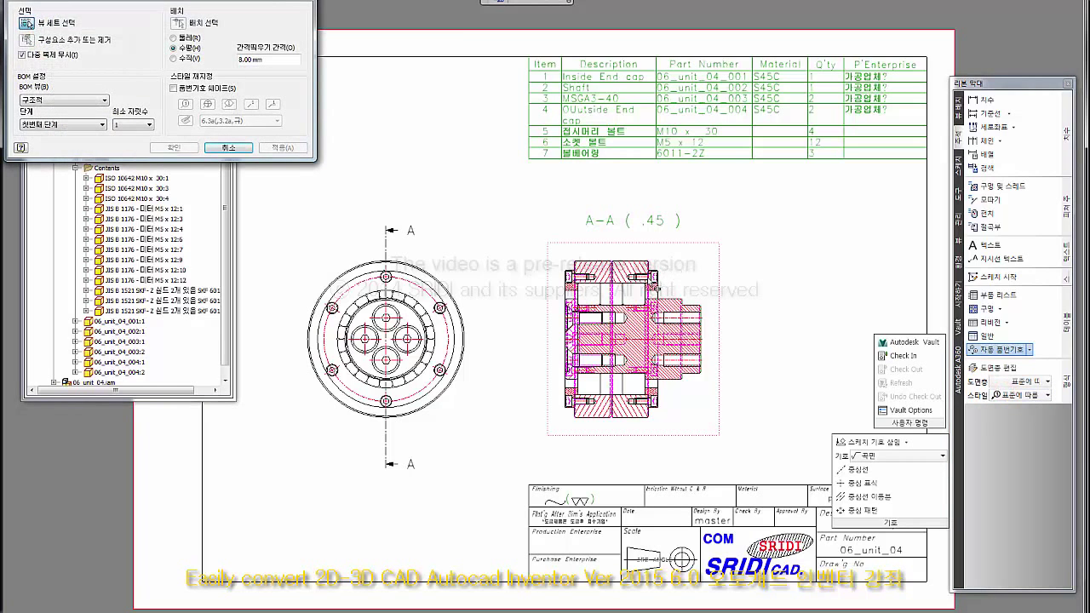
{"action": "left_click", "coordinate": [602, 310]}
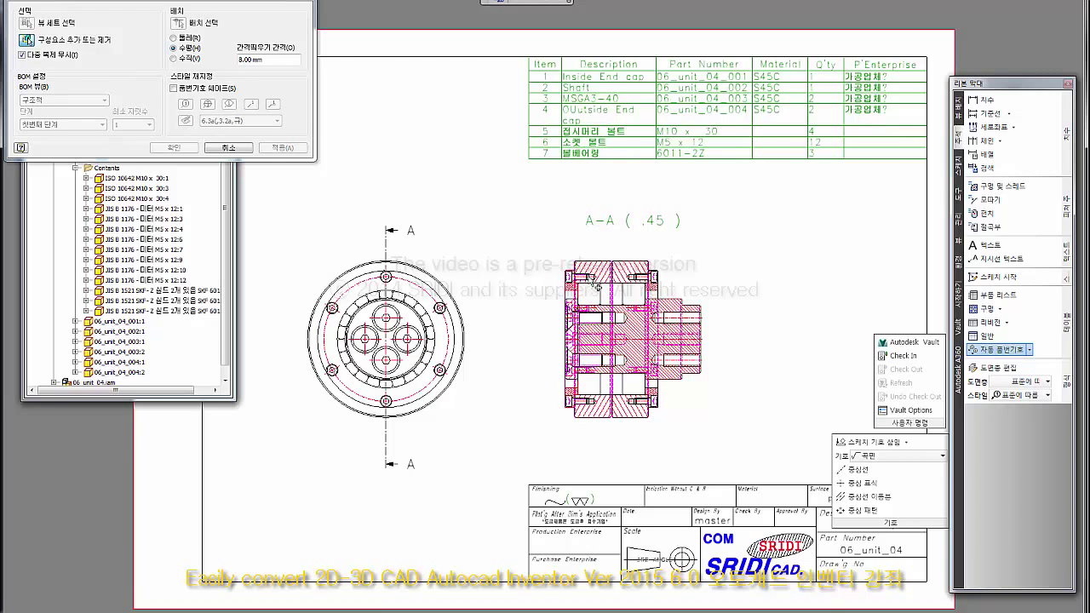
{"action": "left_click_drag", "start_coordinate": [517, 243], "coordinate": [772, 436]}
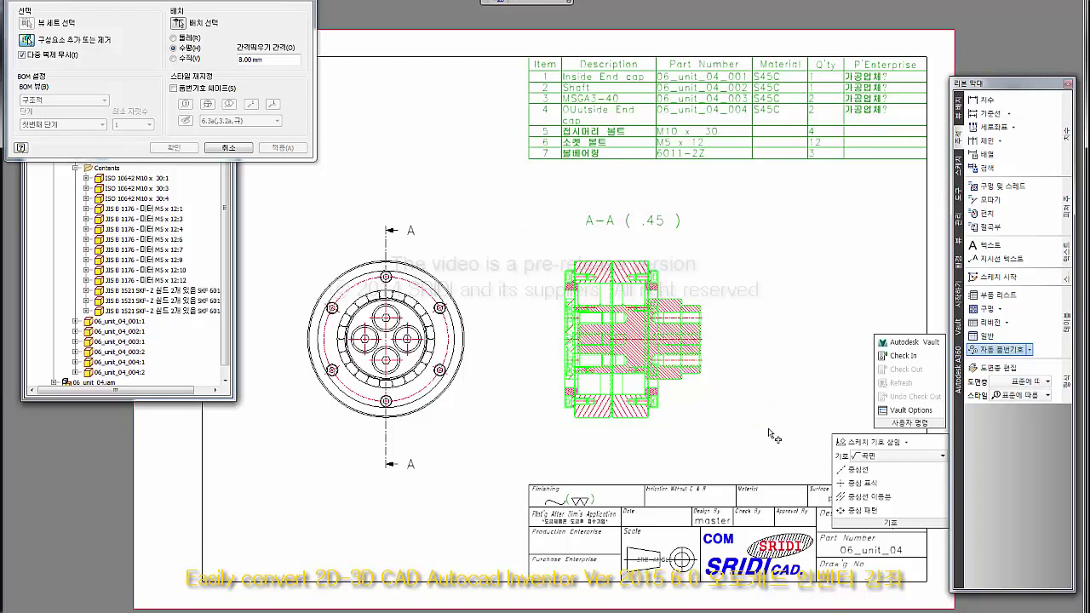
{"action": "left_click", "coordinate": [178, 24]}
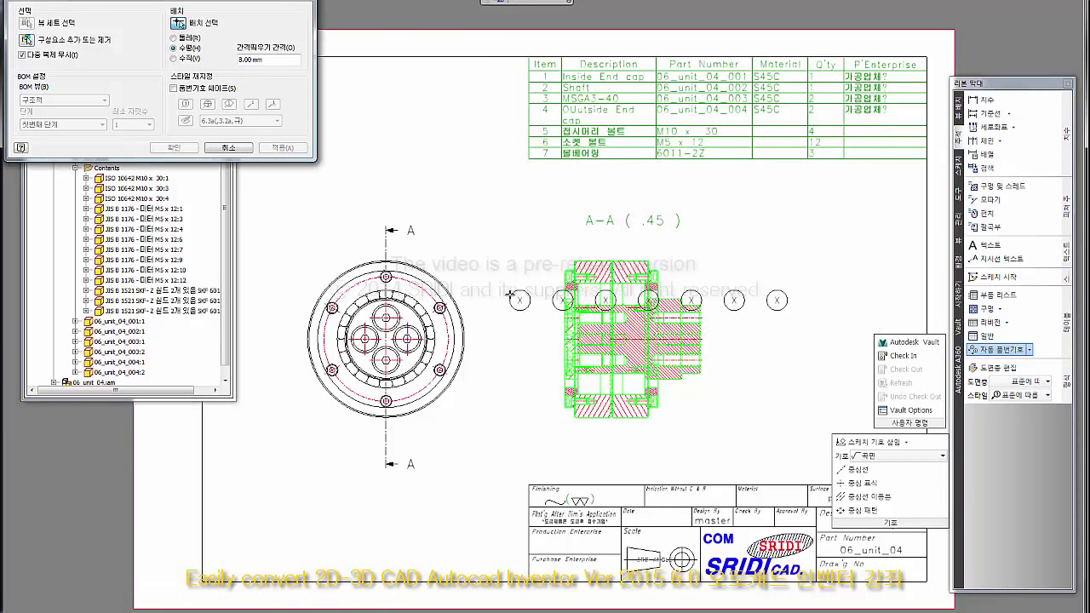
{"action": "left_click", "coordinate": [175, 38]}
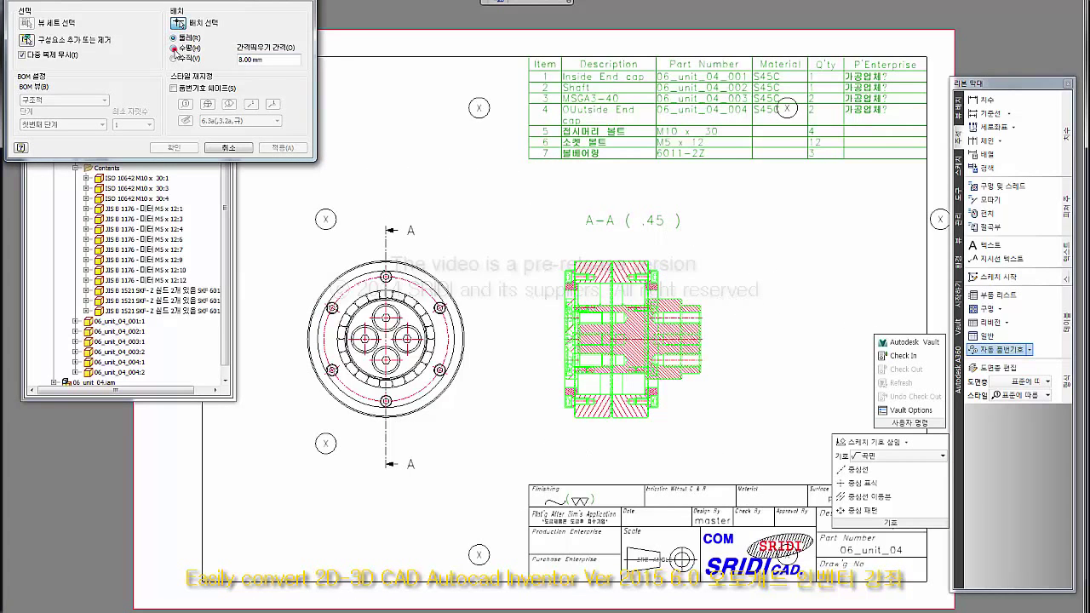
{"action": "left_click", "coordinate": [174, 49]}
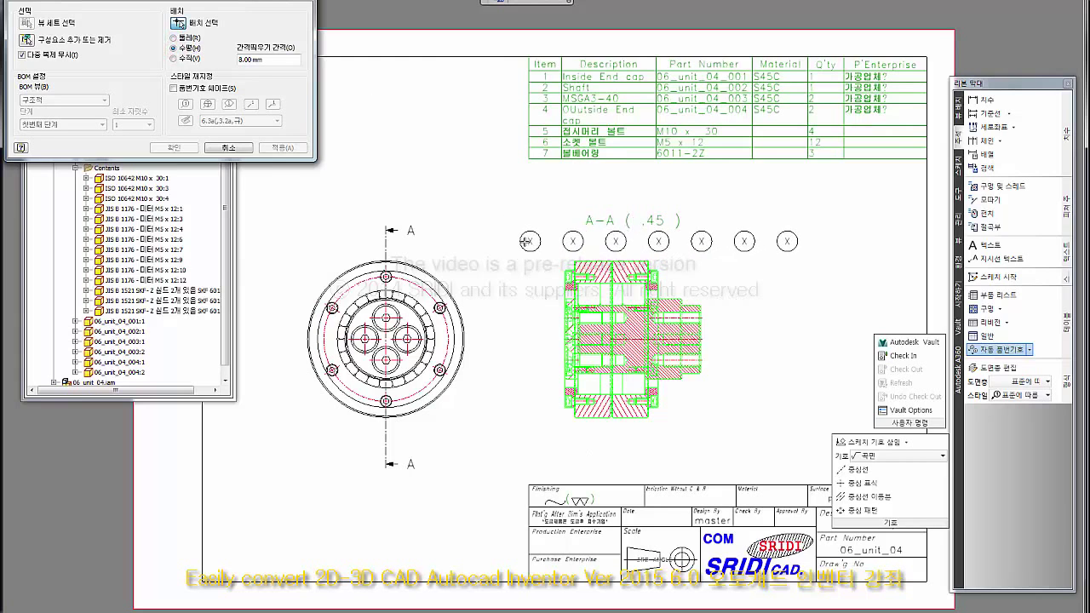
{"action": "left_click", "coordinate": [524, 241]}
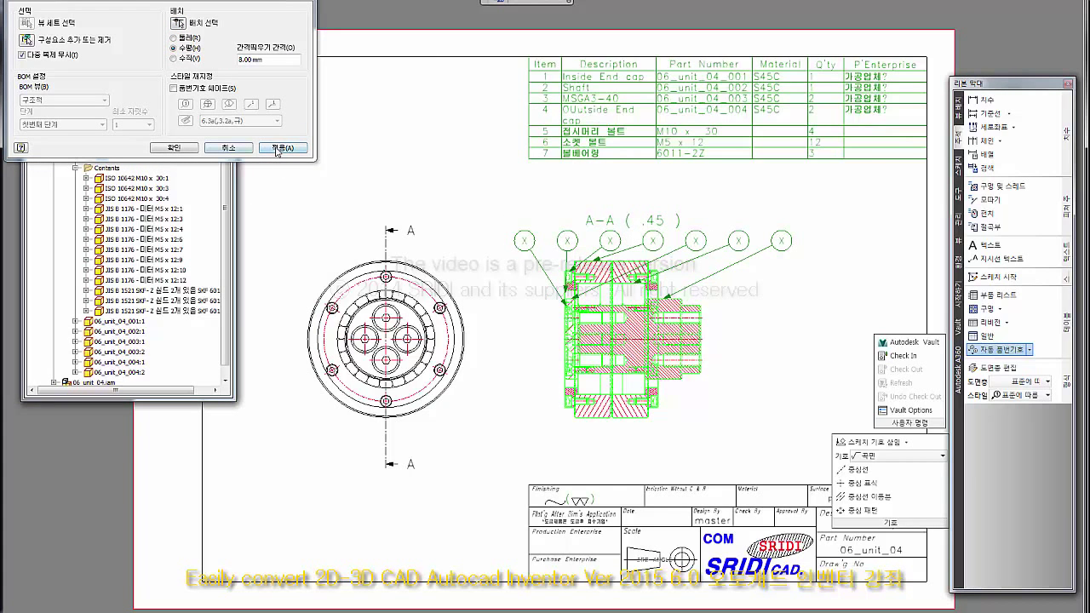
{"action": "left_click", "coordinate": [278, 150]}
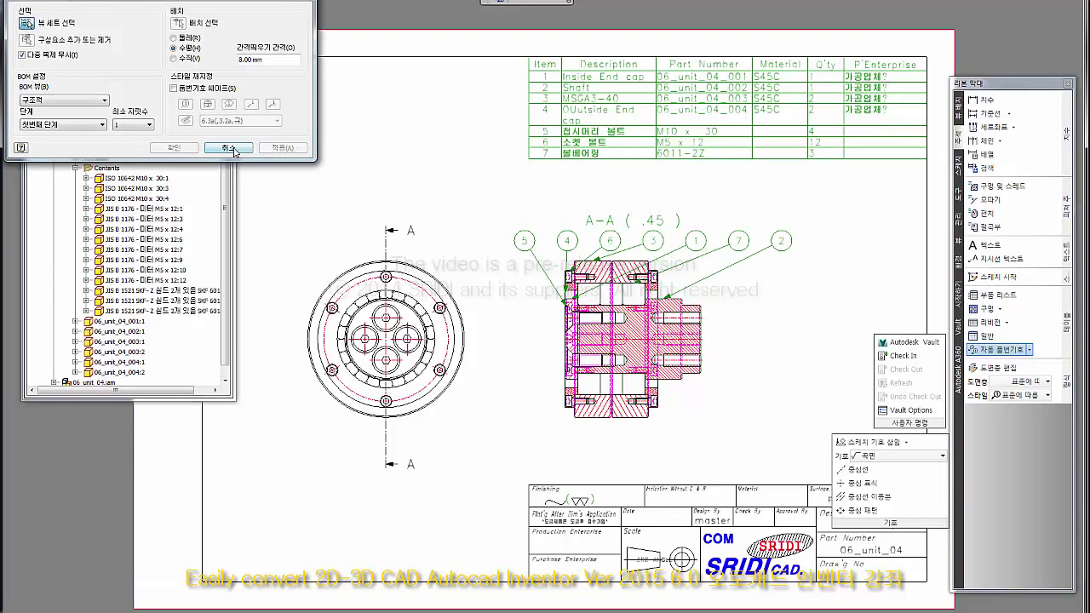
{"action": "left_click", "coordinate": [246, 150]}
Step: Exit the balloon command and switch to the 06_unit_04 assembly model
{"action": "key", "text": "F5"}
{"action": "middle_click_drag", "start_coordinate": [823, 281], "coordinate": [827, 269]}
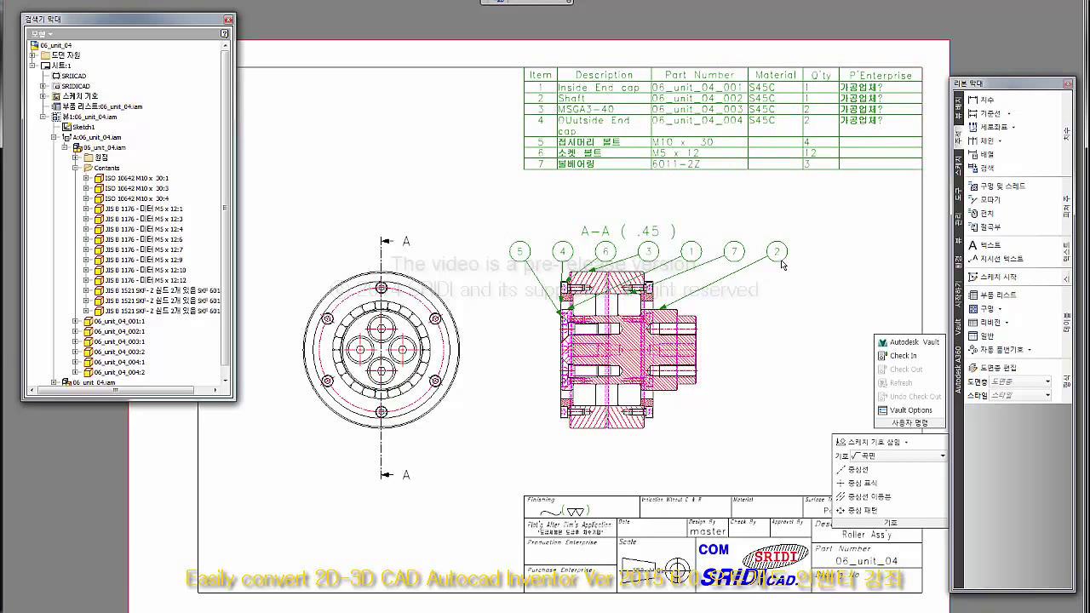
{"action": "key", "text": "ctrl+Tab"}
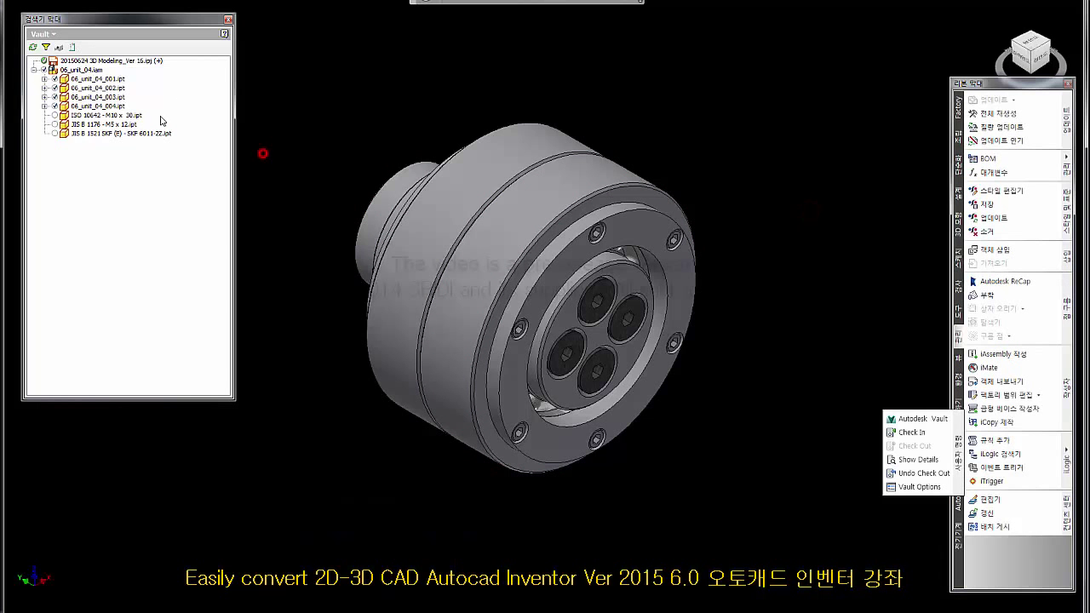
Step: Check the 06_unit_04 assembly files into the vault
{"action": "left_click", "coordinate": [128, 115]}
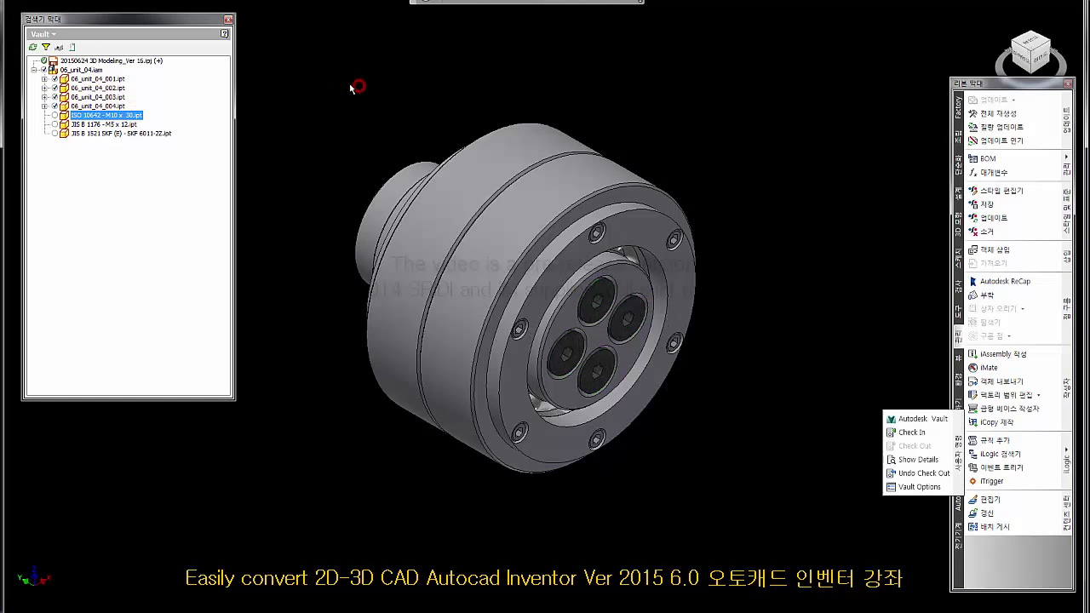
{"action": "left_click", "coordinate": [910, 432]}
{"action": "left_click", "coordinate": [649, 431]}
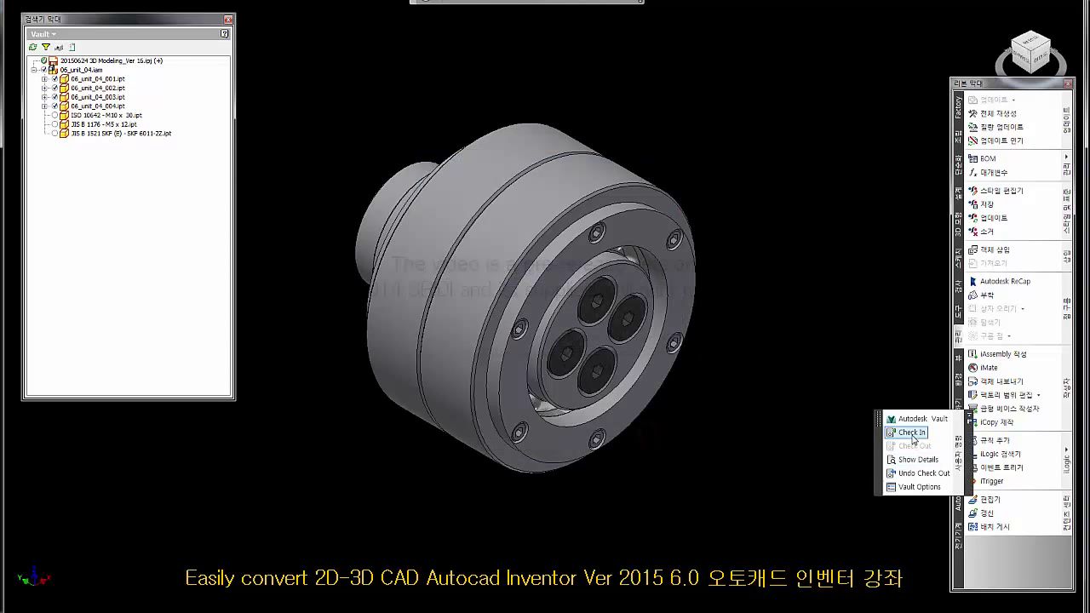
{"action": "left_click", "coordinate": [909, 432]}
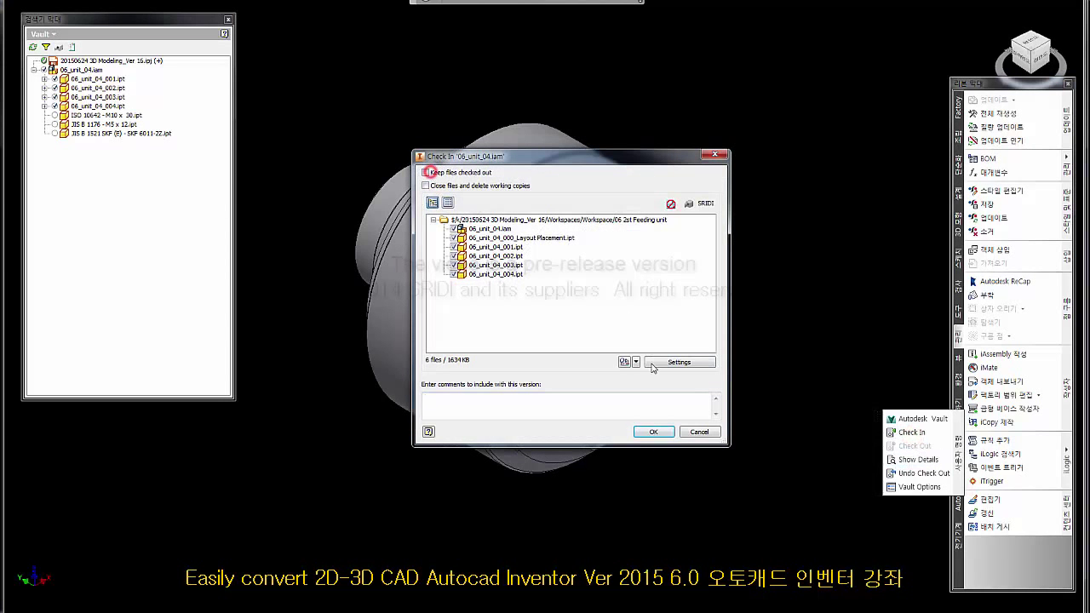
{"action": "left_click", "coordinate": [654, 433]}
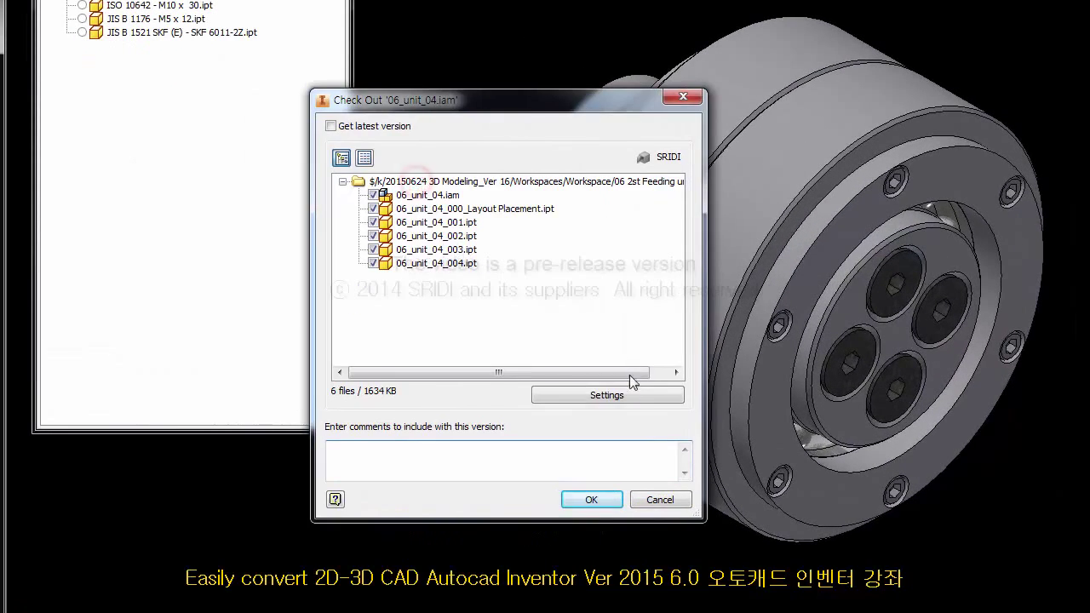
Step: Check out the assembly files, leaving the relationship settings unchanged
{"action": "left_click", "coordinate": [630, 392]}
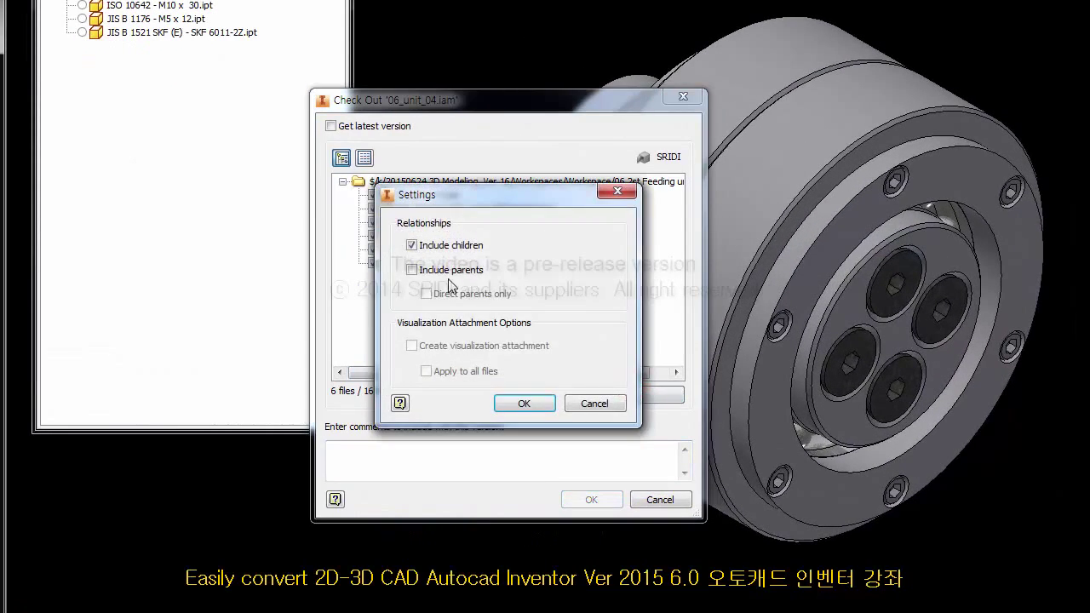
{"action": "left_click", "coordinate": [616, 191]}
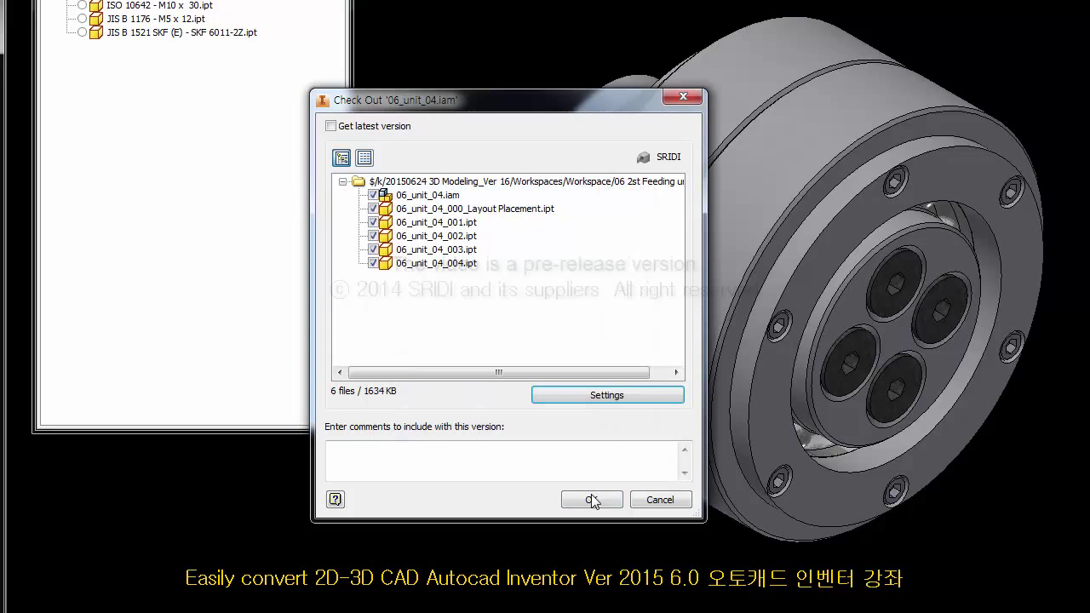
{"action": "left_click", "coordinate": [593, 497]}
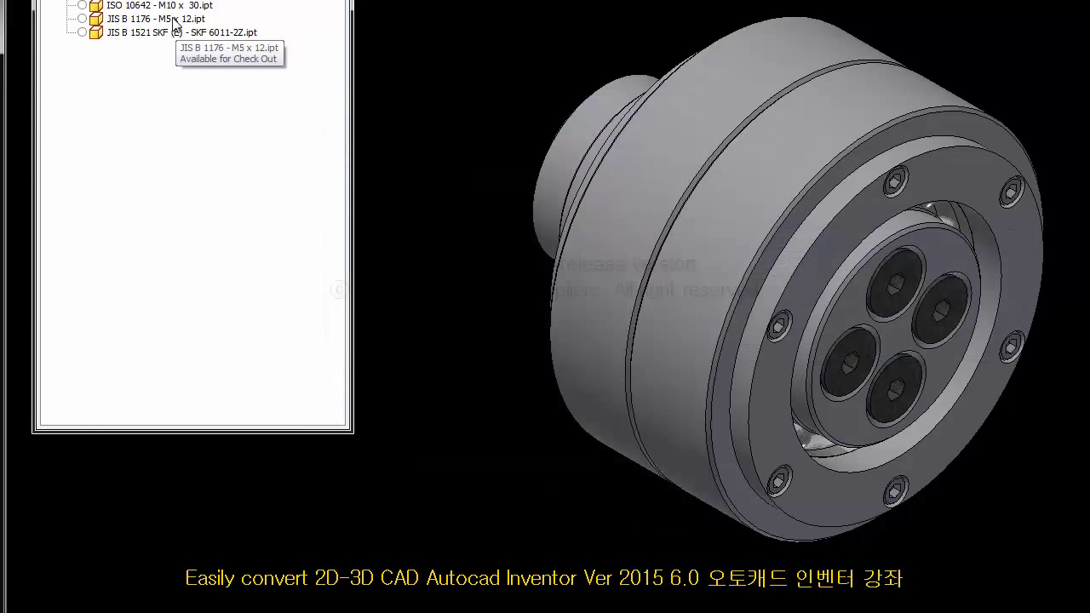
Step: Check out the three ISO/JIS standard screw and bearing parts
{"action": "left_click", "coordinate": [171, 18], "text": "shift"}
{"action": "left_click", "coordinate": [182, 33], "text": "shift"}
{"action": "right_click", "coordinate": [182, 36]}
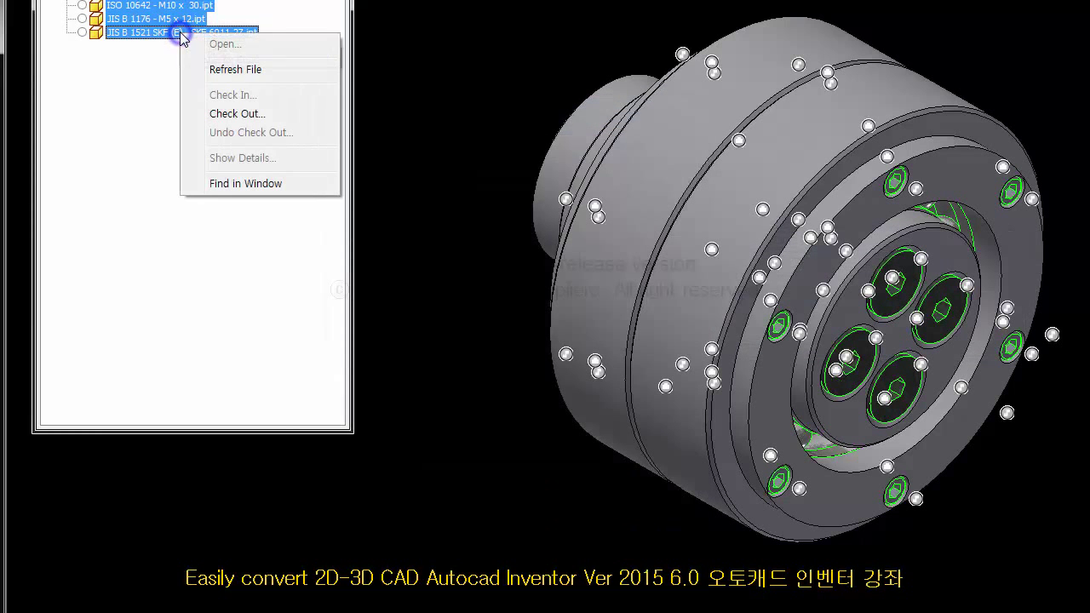
{"action": "left_click", "coordinate": [218, 109]}
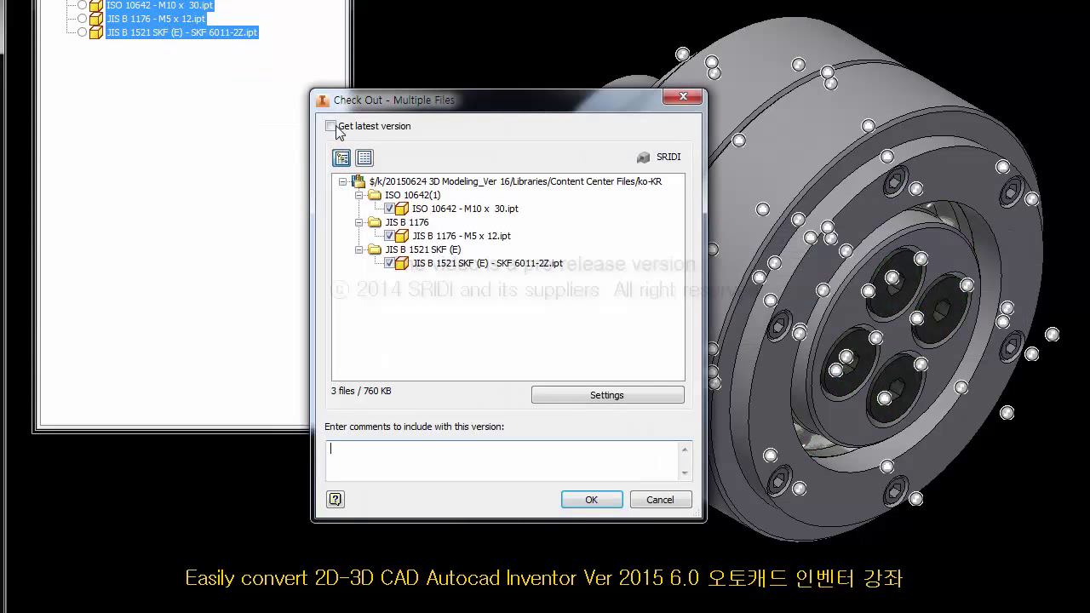
{"action": "left_click", "coordinate": [594, 395]}
{"action": "left_click", "coordinate": [525, 404]}
{"action": "left_click", "coordinate": [591, 500]}
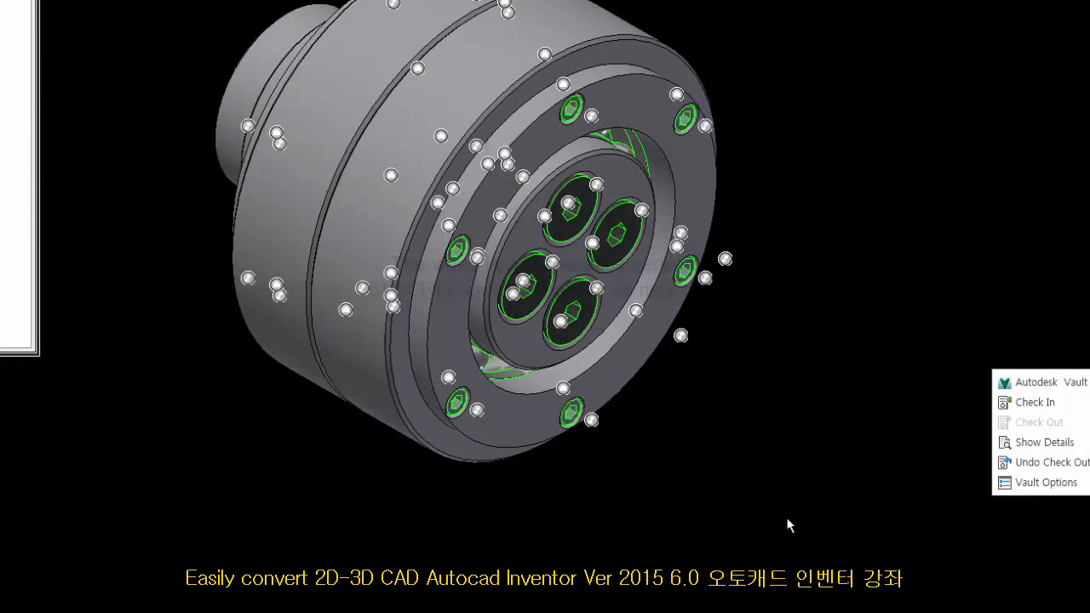
{"action": "left_click", "coordinate": [787, 517]}
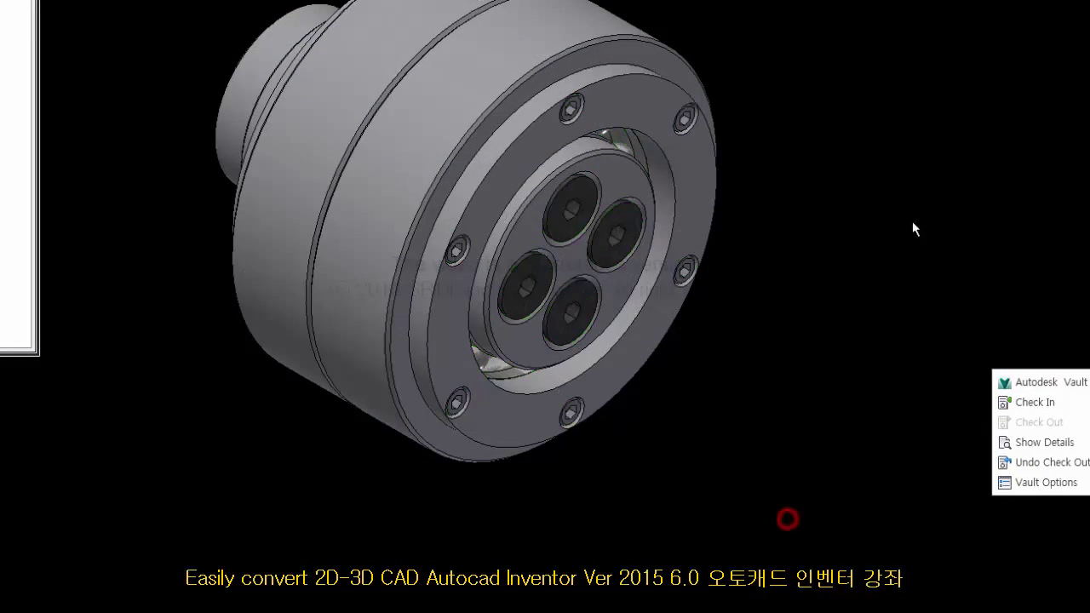
Step: Check the Material and Purchase Enterprise cells of BOM item 5
{"action": "left_click", "coordinate": [902, 175]}
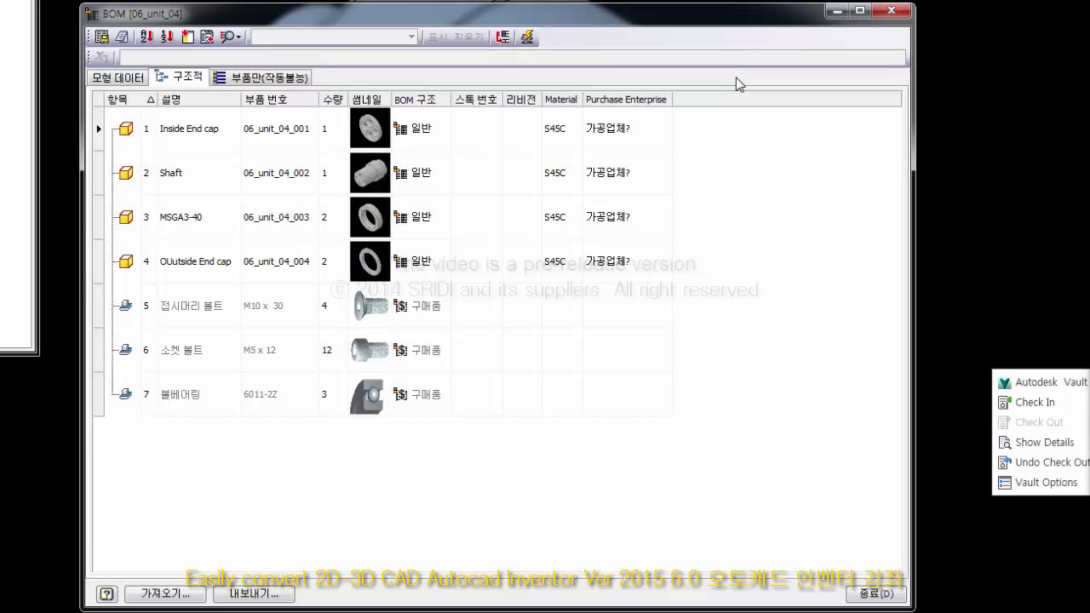
{"action": "left_click", "coordinate": [562, 305]}
{"action": "left_click", "coordinate": [601, 306]}
{"action": "left_click", "coordinate": [560, 307]}
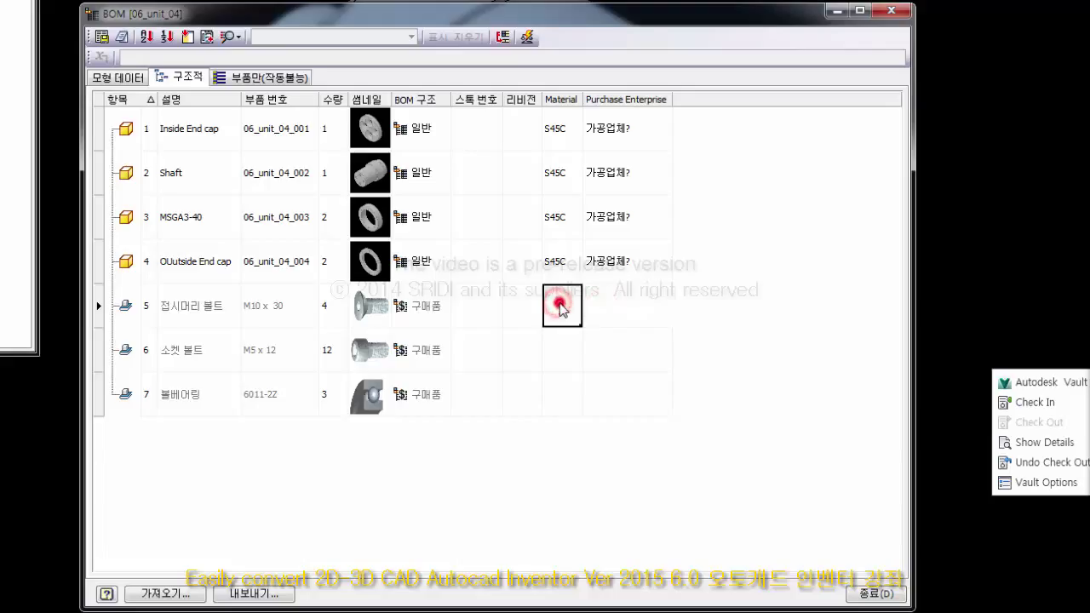
{"action": "left_click", "coordinate": [613, 305]}
{"action": "left_click", "coordinate": [564, 304]}
{"action": "left_click", "coordinate": [640, 299]}
{"action": "left_click", "coordinate": [564, 298]}
{"action": "left_click", "coordinate": [632, 309]}
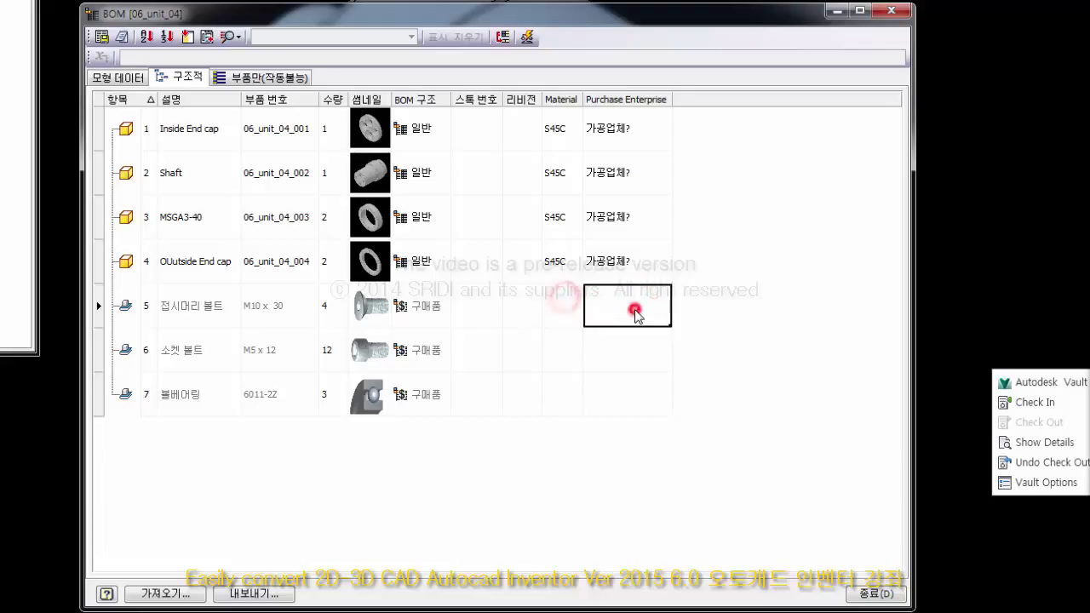
{"action": "left_click", "coordinate": [570, 309]}
{"action": "left_click", "coordinate": [618, 305]}
{"action": "left_click", "coordinate": [549, 303]}
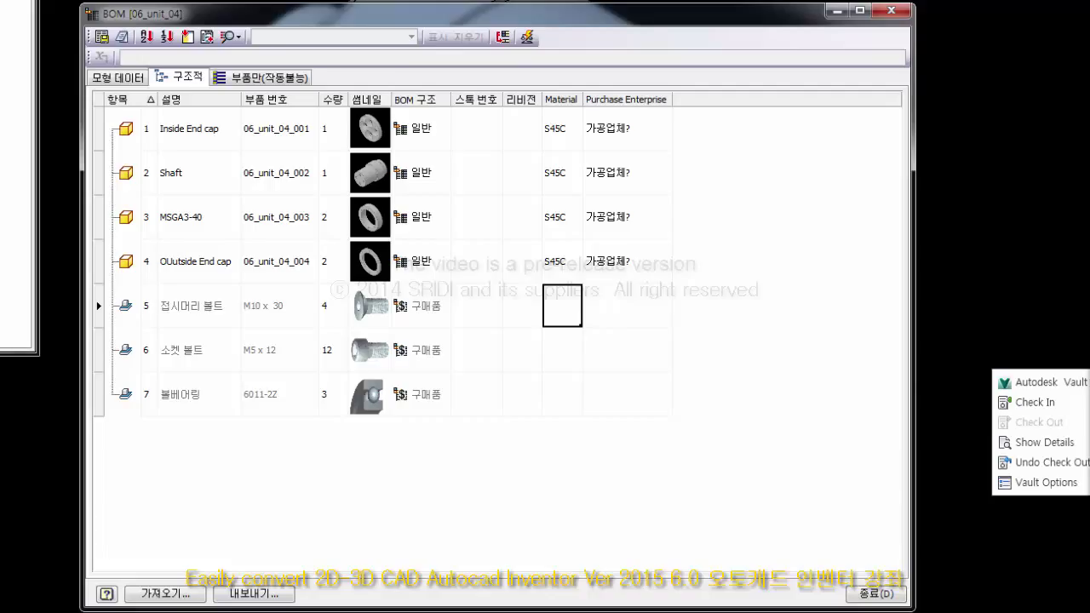
Step: Change Inside End cap's item number to 001, then back to 1
{"action": "left_click_drag", "start_coordinate": [428, 13], "coordinate": [521, 11]}
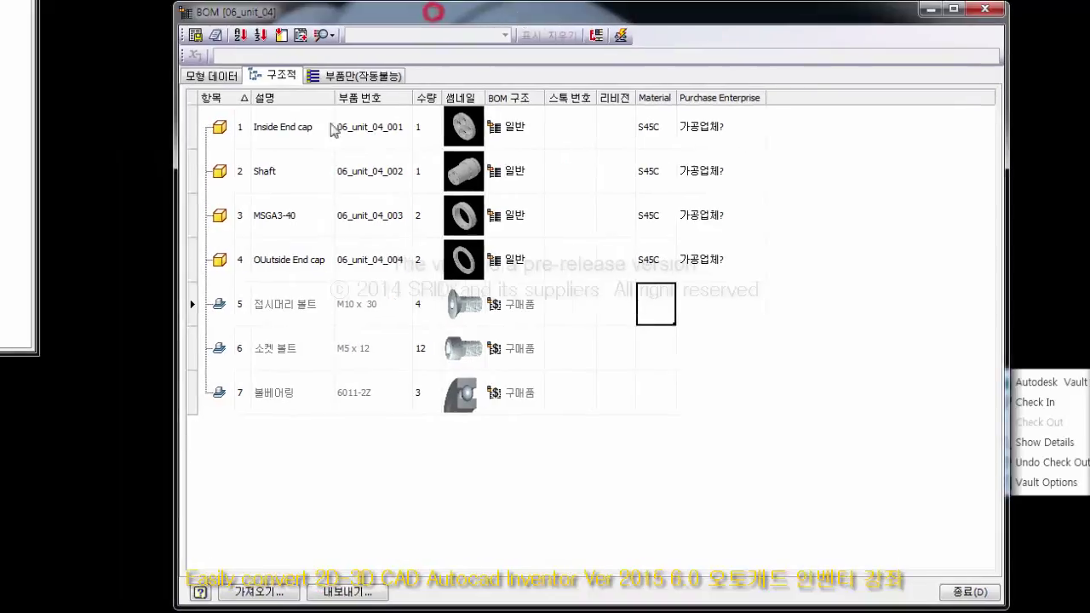
{"action": "double_click", "coordinate": [243, 128]}
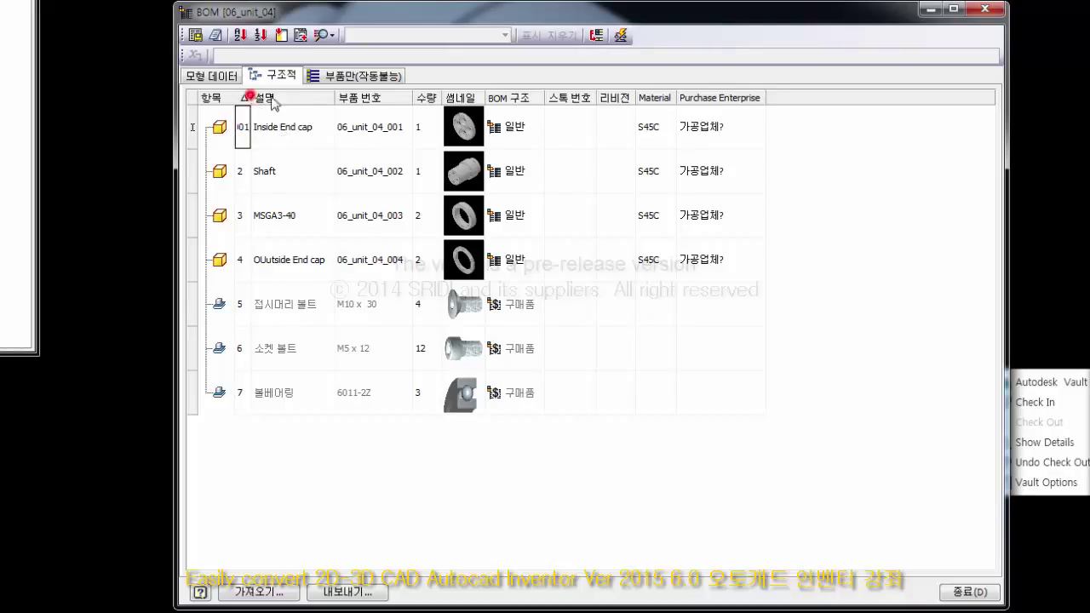
{"action": "left_click", "coordinate": [250, 95]}
{"action": "left_click_drag", "start_coordinate": [279, 103], "coordinate": [247, 104]}
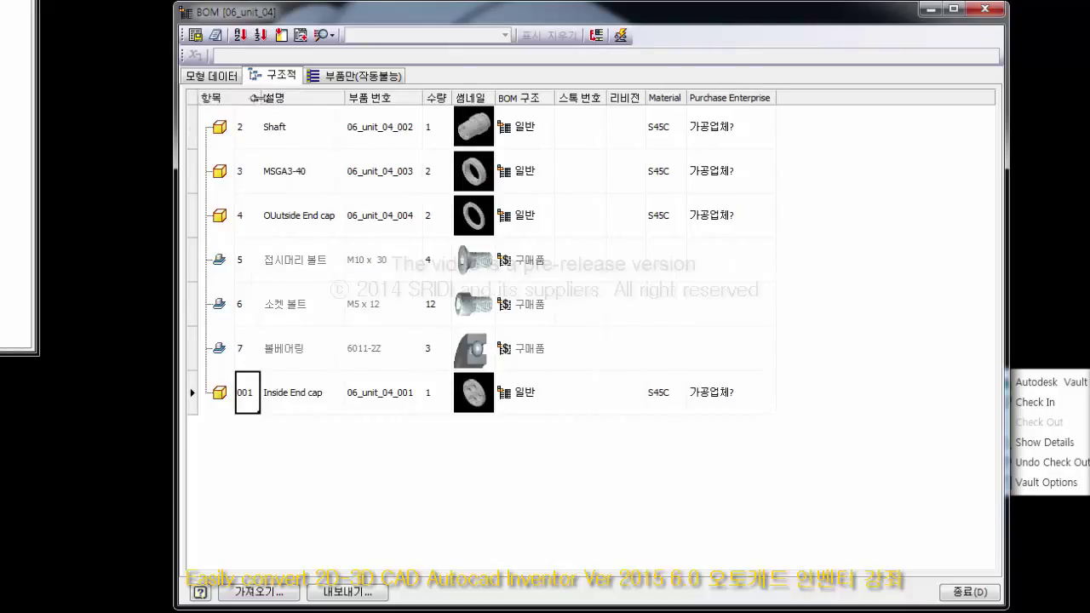
{"action": "left_click", "coordinate": [256, 98]}
{"action": "left_click", "coordinate": [247, 393]}
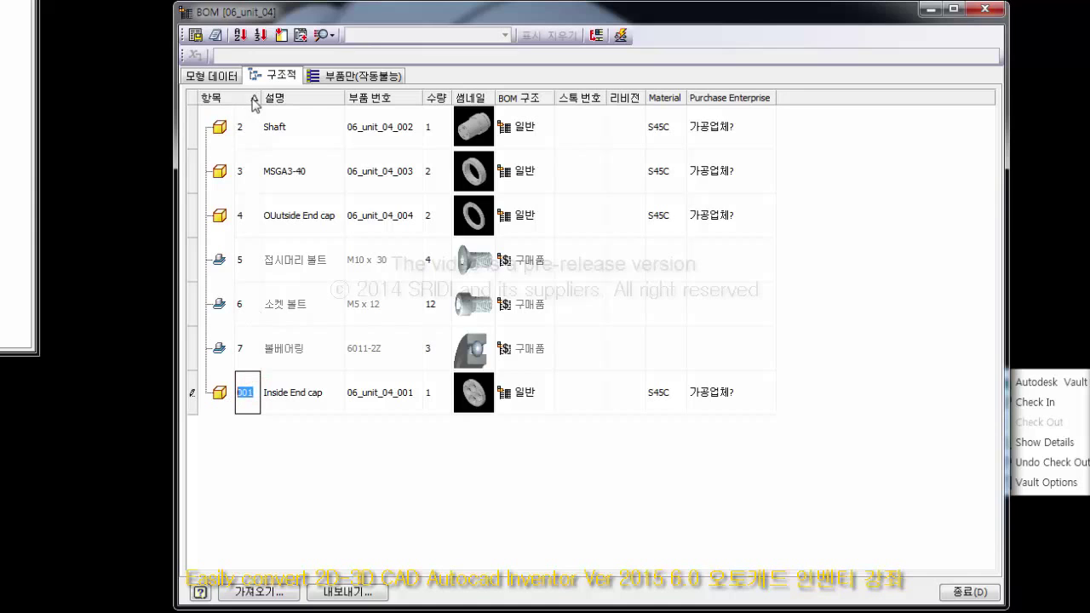
{"action": "type", "text": "1"}
{"action": "left_click", "coordinate": [294, 473]}
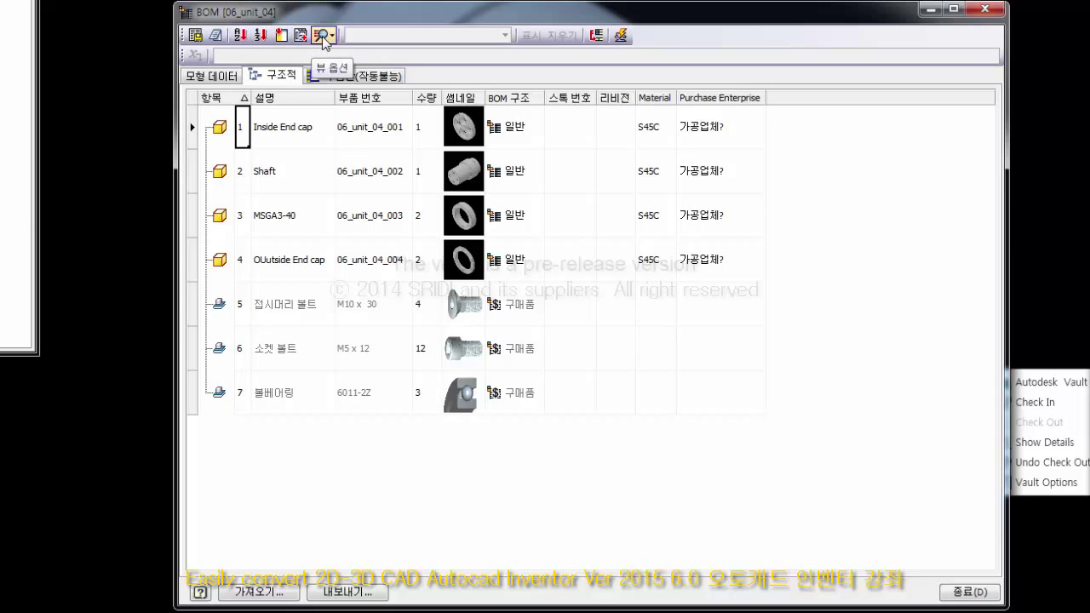
Step: Check the 항목 column's sorting options, then show the 모형 데이터 view
{"action": "right_click", "coordinate": [219, 101]}
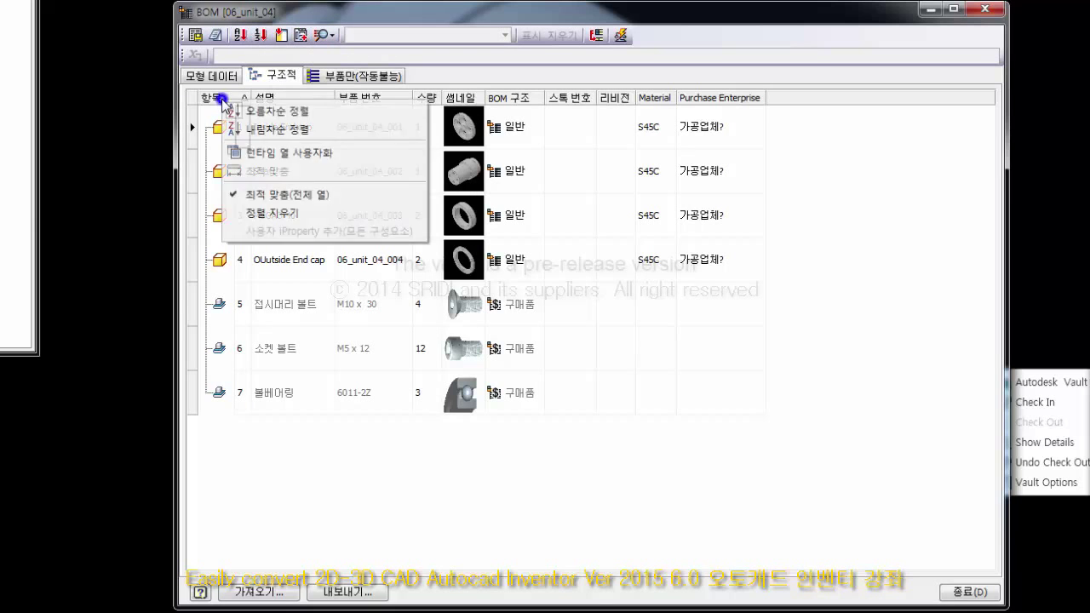
{"action": "left_click", "coordinate": [766, 453]}
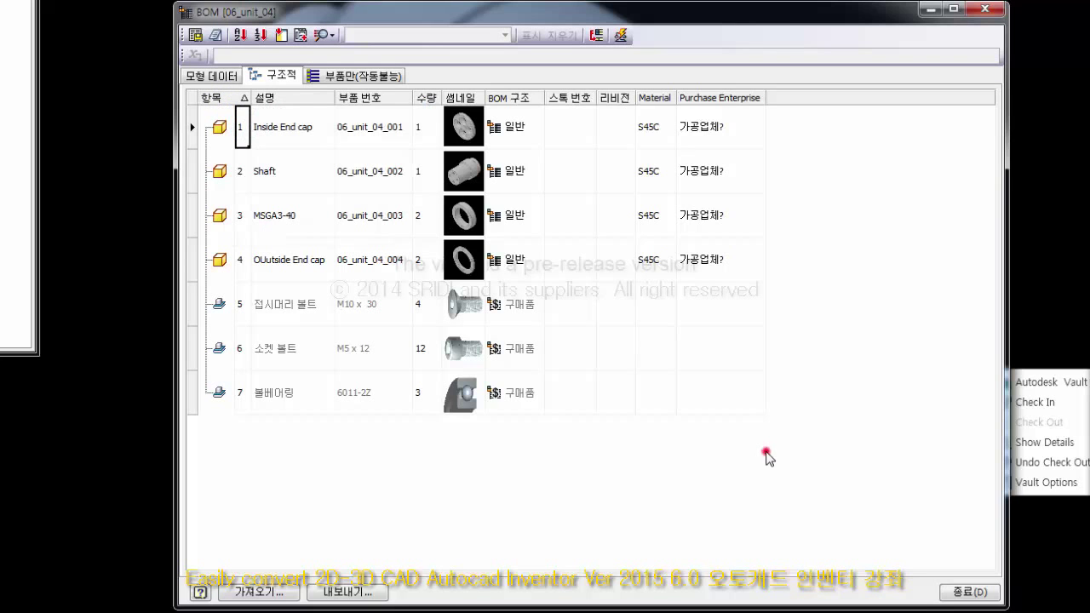
{"action": "left_click", "coordinate": [232, 79]}
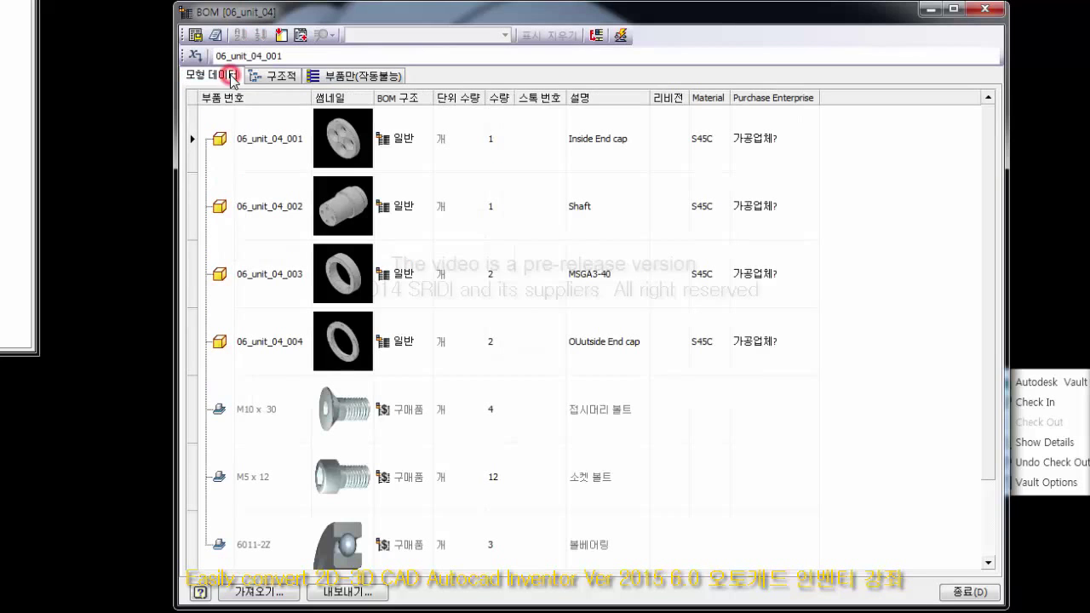
Step: Renumber the structured BOM from 001 in steps of 1, keeping Inside End cap as 001
{"action": "left_click", "coordinate": [259, 77]}
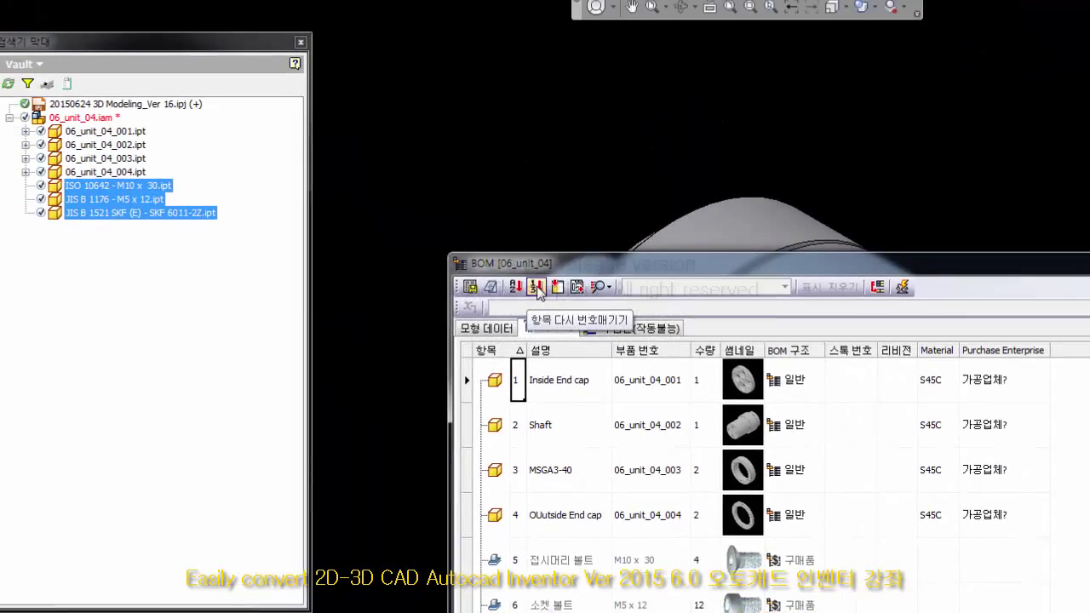
{"action": "left_click", "coordinate": [261, 35]}
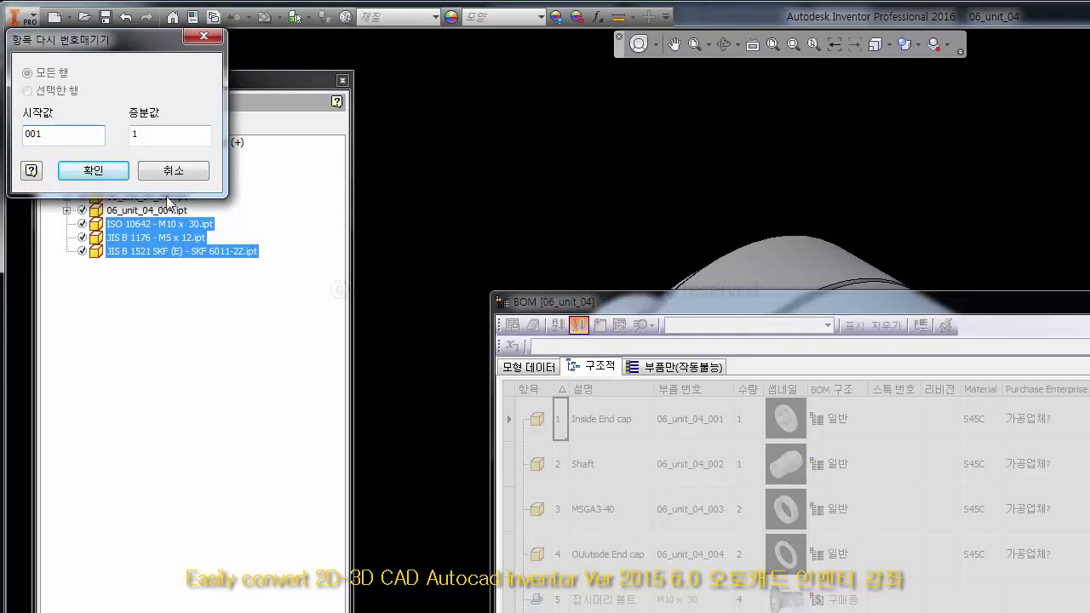
{"action": "left_click", "coordinate": [111, 179]}
{"action": "left_click", "coordinate": [559, 421]}
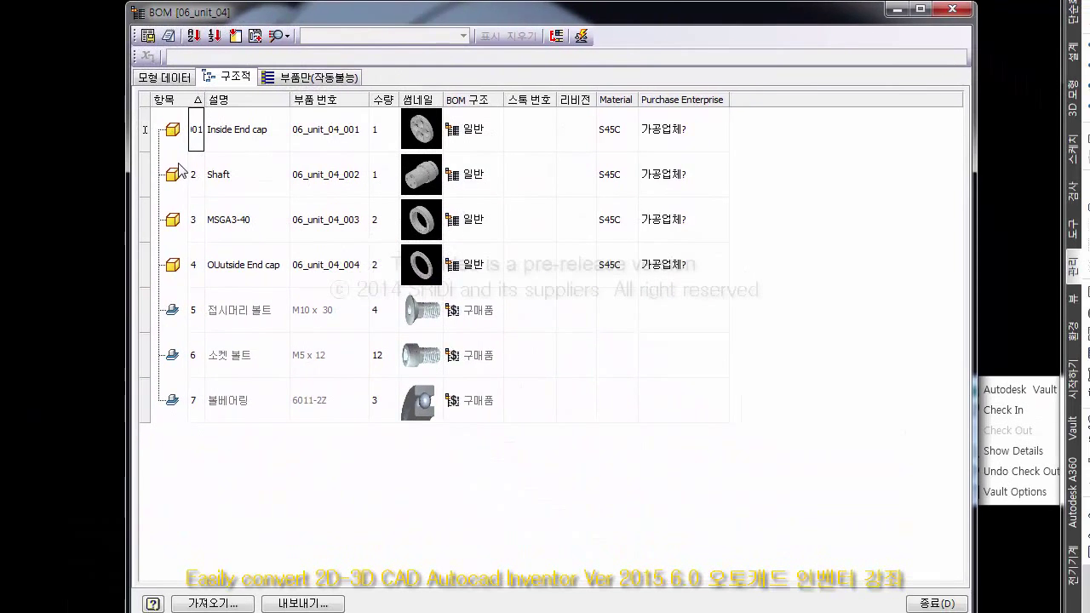
{"action": "key", "text": "Return"}
Step: Set item numbers 003 for MSGA3-40, 002 for Shaft and 004 for OUutside End cap
{"action": "left_click", "coordinate": [195, 173]}
{"action": "type", "text": "003"}
{"action": "key", "text": "Return"}
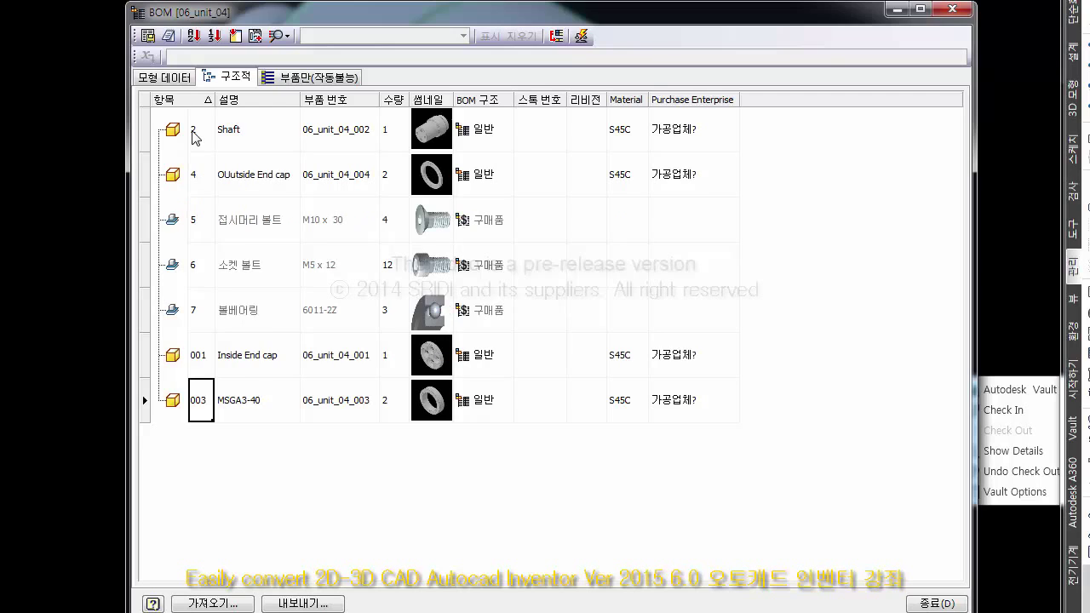
{"action": "left_click", "coordinate": [177, 131]}
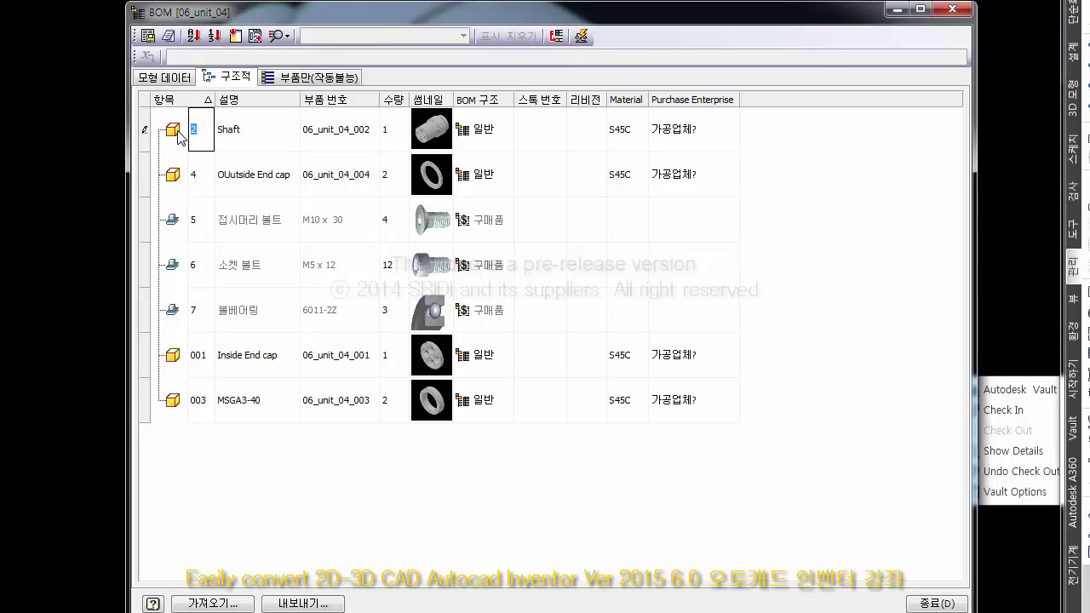
{"action": "type", "text": "002"}
{"action": "key", "text": "Return"}
{"action": "left_click", "coordinate": [194, 129]}
{"action": "type", "text": "004"}
{"action": "key", "text": "Return"}
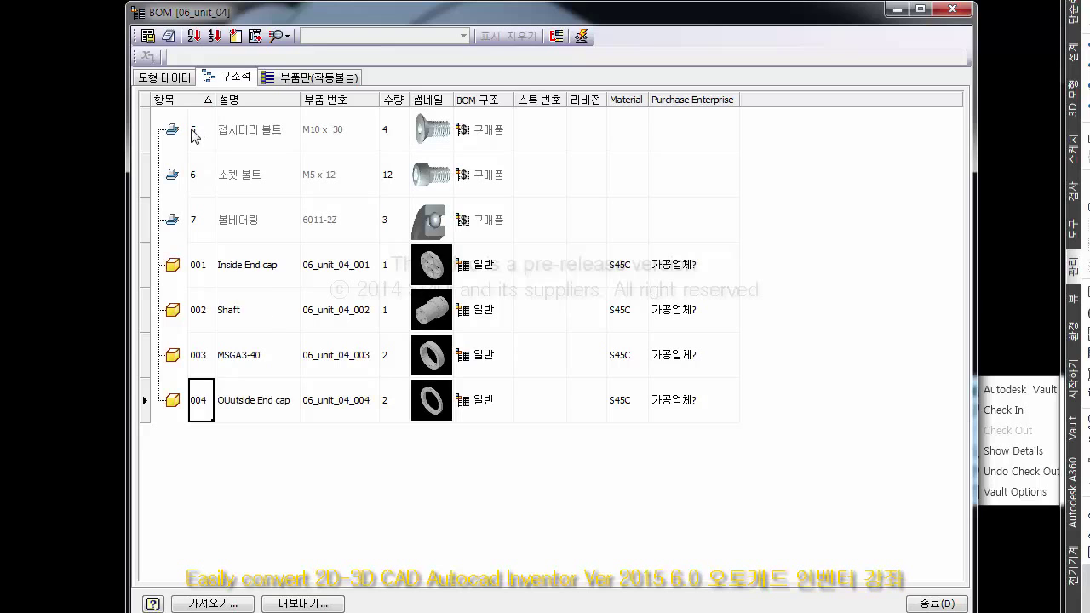
Step: Number 접시머리 볼트 005, 소켓 볼트 P02 and 볼베어링 p01
{"action": "left_click", "coordinate": [194, 131]}
{"action": "type", "text": "005"}
{"action": "key", "text": "Return"}
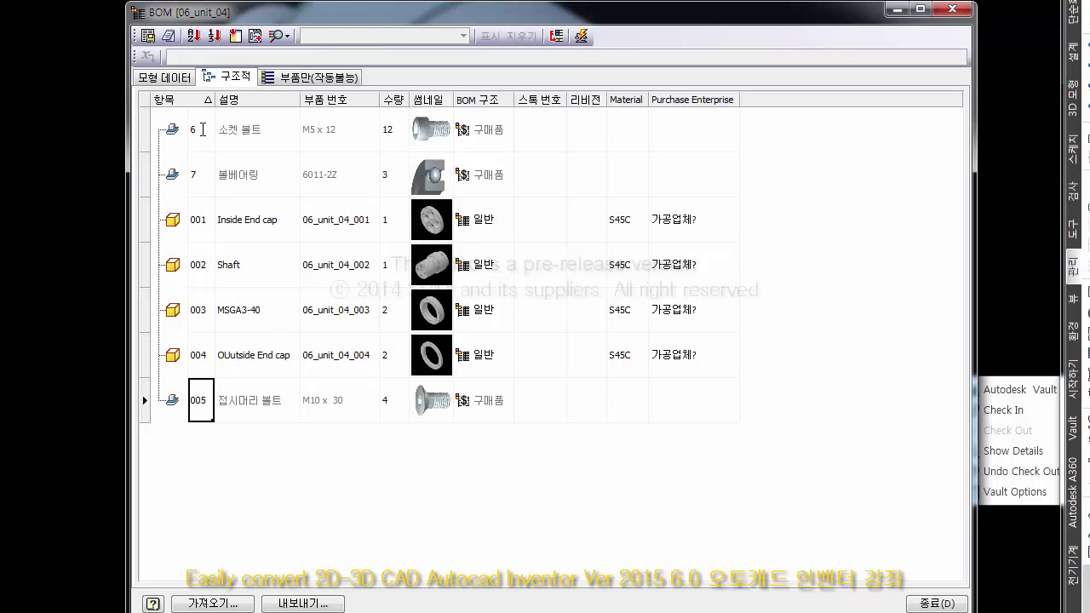
{"action": "left_click", "coordinate": [203, 131]}
{"action": "type", "text": "00"}
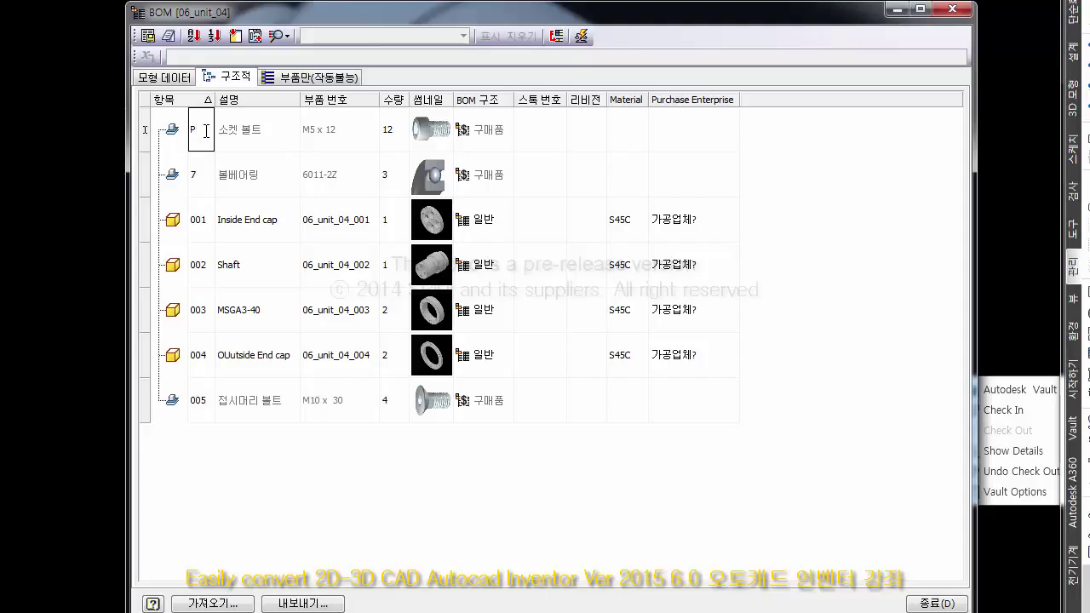
{"action": "type", "text": "02"}
{"action": "key", "text": "Return"}
{"action": "left_click", "coordinate": [196, 129]}
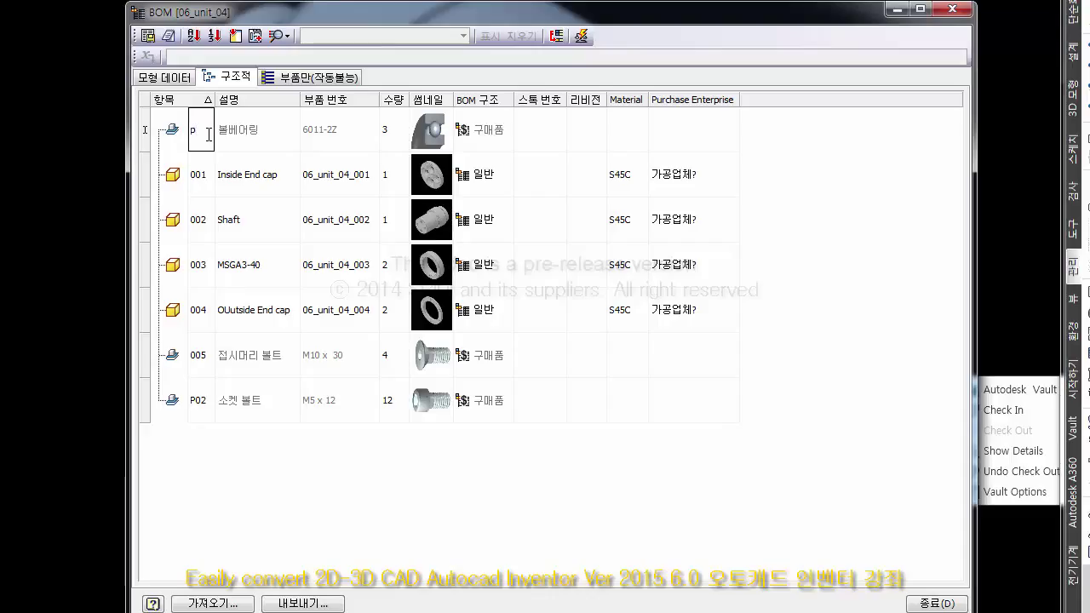
{"action": "type", "text": "p01"}
{"action": "key", "text": "Return"}
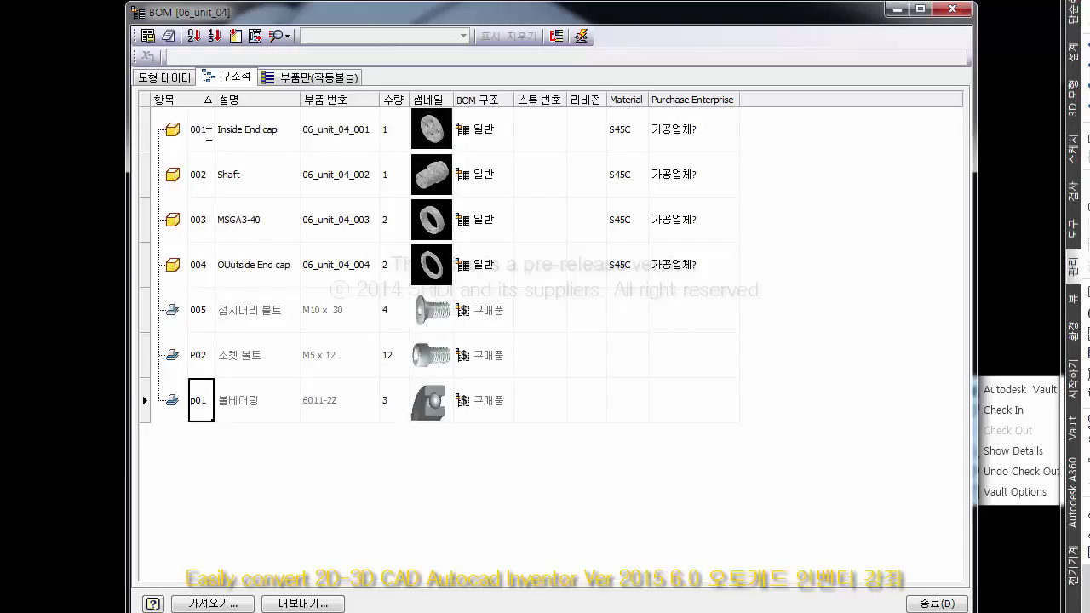
Step: Change 접시머리 볼트's item number from 005 to P03
{"action": "left_click", "coordinate": [202, 313]}
{"action": "left_click", "coordinate": [202, 312]}
{"action": "type", "text": "p"}
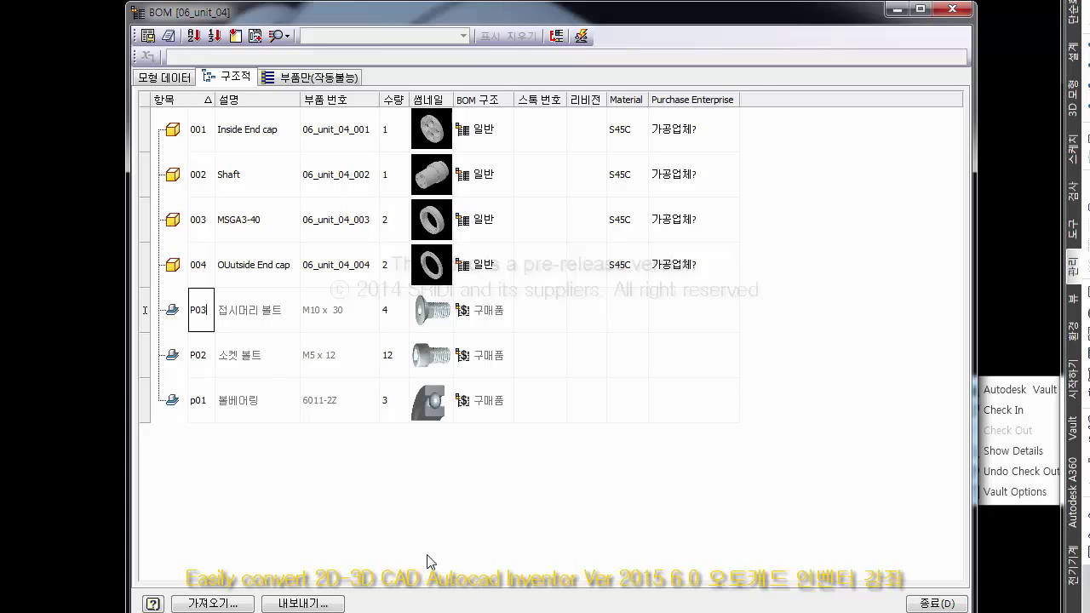
{"action": "left_click", "coordinate": [417, 512]}
{"action": "left_click", "coordinate": [554, 493]}
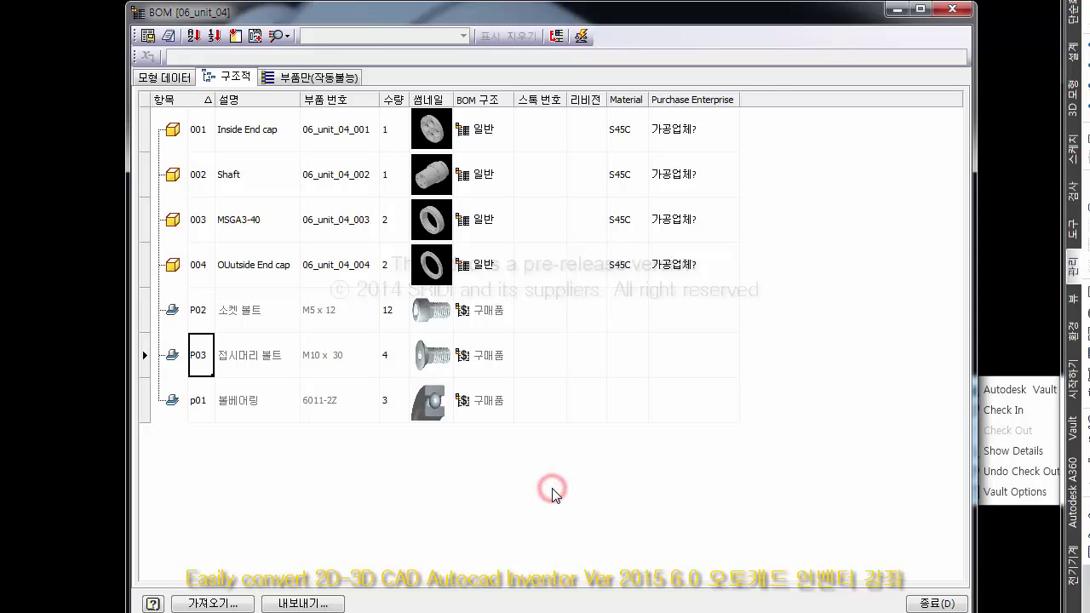
Step: Sort the items descending then ascending, and capitalise 볼베어링's item to P01
{"action": "left_click", "coordinate": [209, 100]}
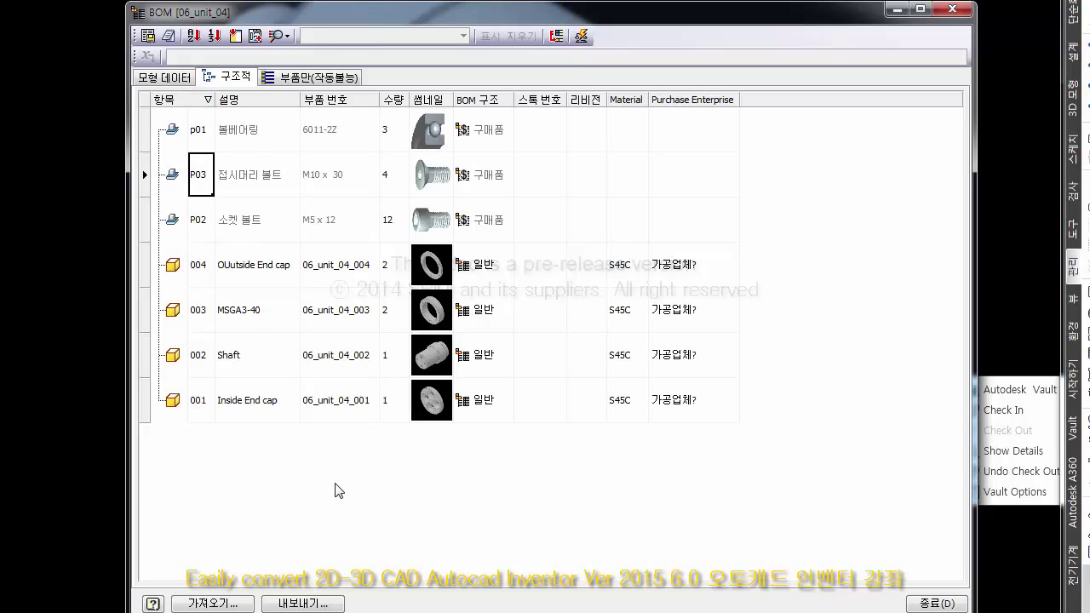
{"action": "left_click", "coordinate": [209, 101]}
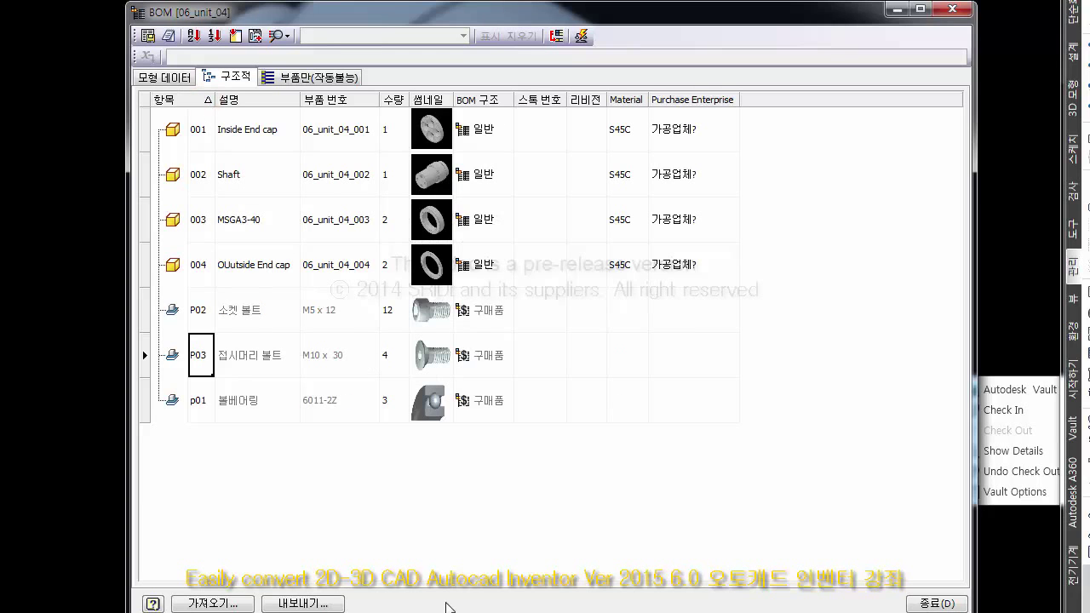
{"action": "left_click", "coordinate": [202, 398]}
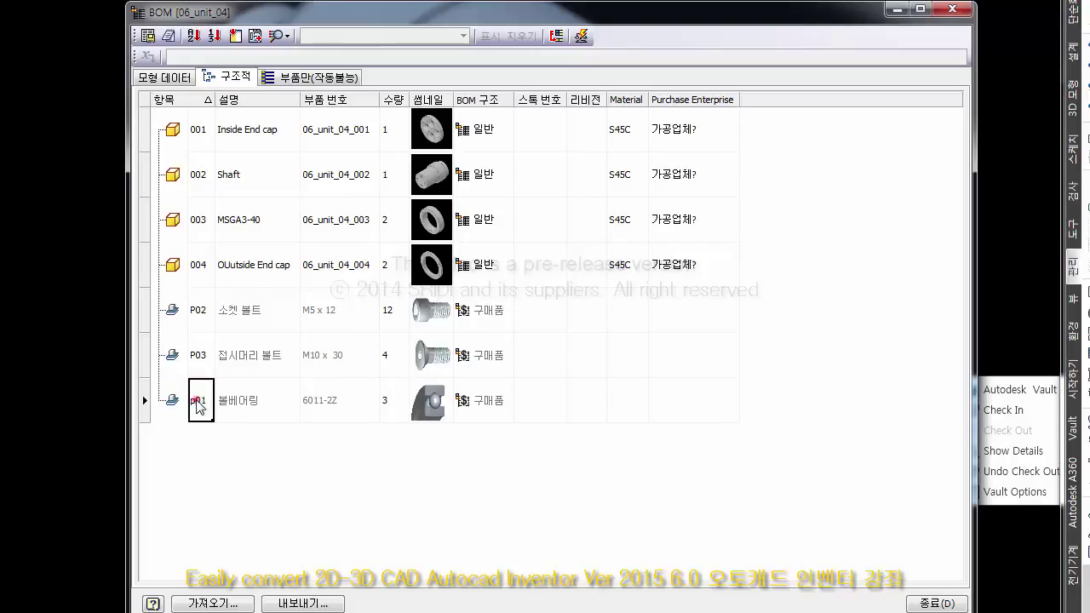
{"action": "left_click", "coordinate": [196, 400]}
{"action": "type", "text": "P01"}
{"action": "left_click", "coordinate": [218, 471]}
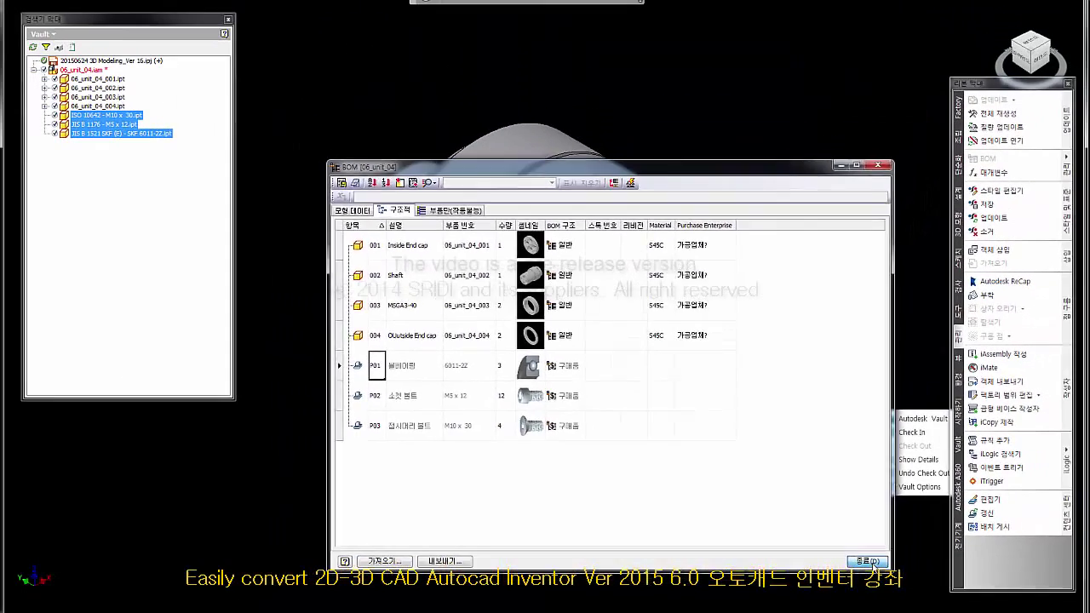
Step: Close the BOM window and clear the multiple part selection
{"action": "left_click", "coordinate": [871, 562]}
{"action": "left_click", "coordinate": [767, 176]}
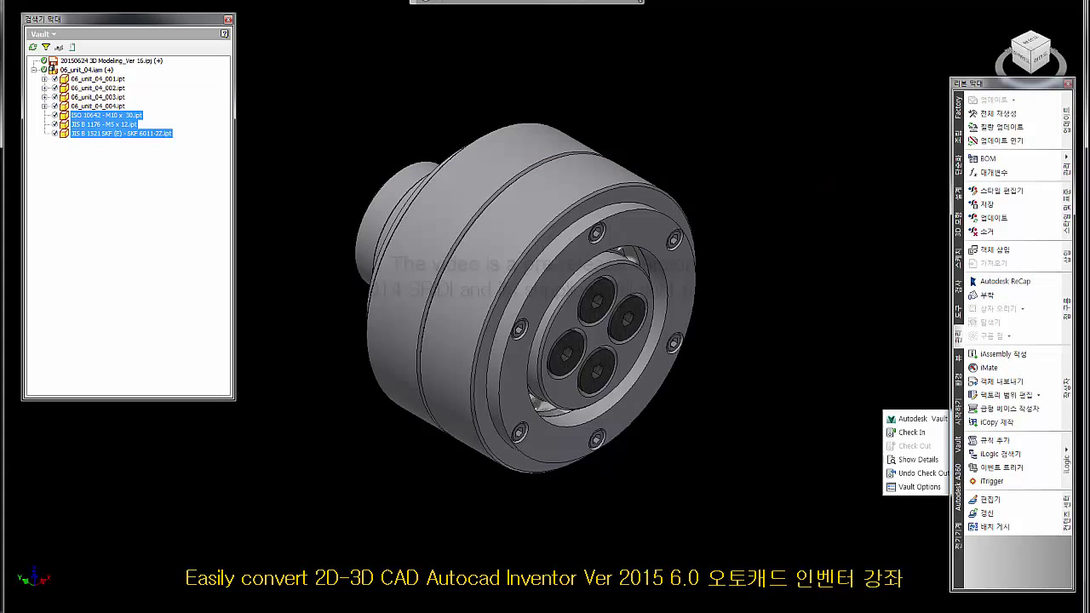
{"action": "left_click", "coordinate": [784, 265]}
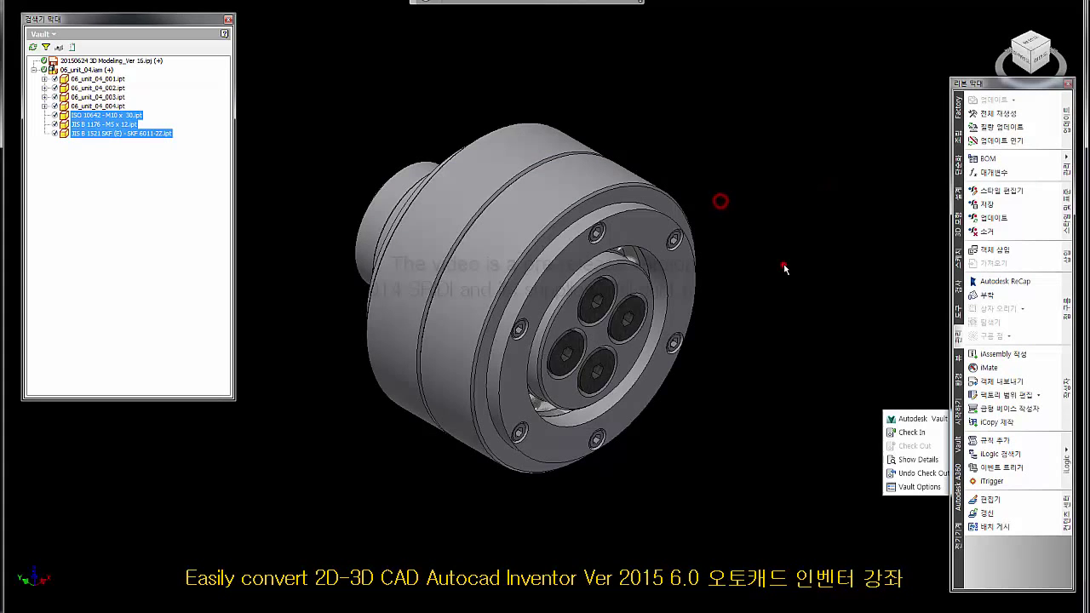
{"action": "left_click", "coordinate": [32, 47]}
{"action": "left_click", "coordinate": [304, 85]}
Step: Check 06_unit_04.iam and its files into Vault, then return to the drawing sheet
{"action": "left_click", "coordinate": [908, 434]}
{"action": "left_click_drag", "start_coordinate": [710, 300], "coordinate": [710, 322]}
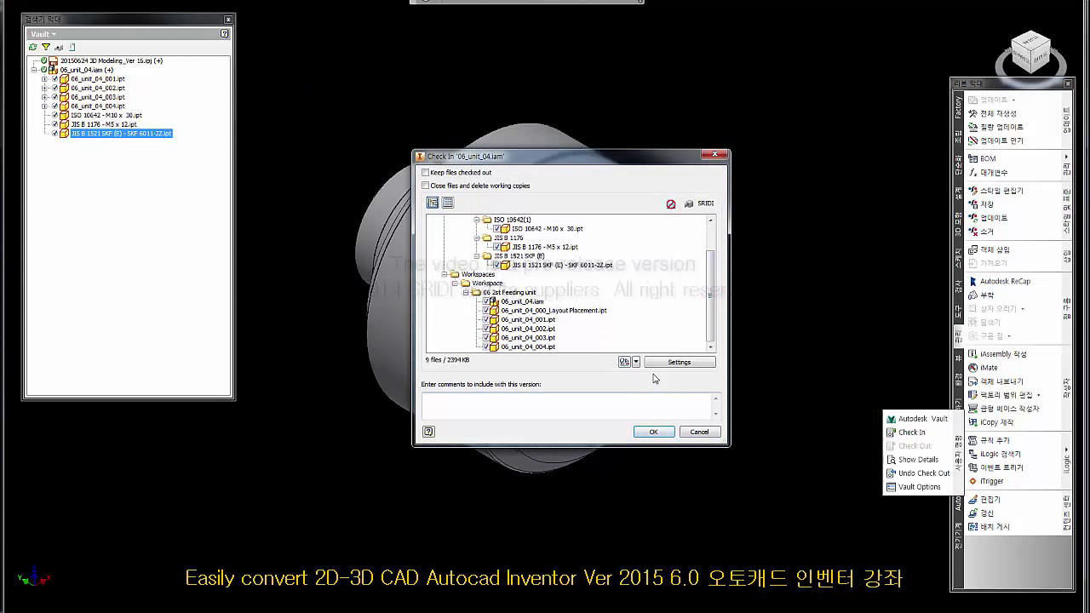
{"action": "left_click", "coordinate": [653, 434]}
{"action": "left_click", "coordinate": [754, 426]}
{"action": "key", "text": "ctrl+Tab"}
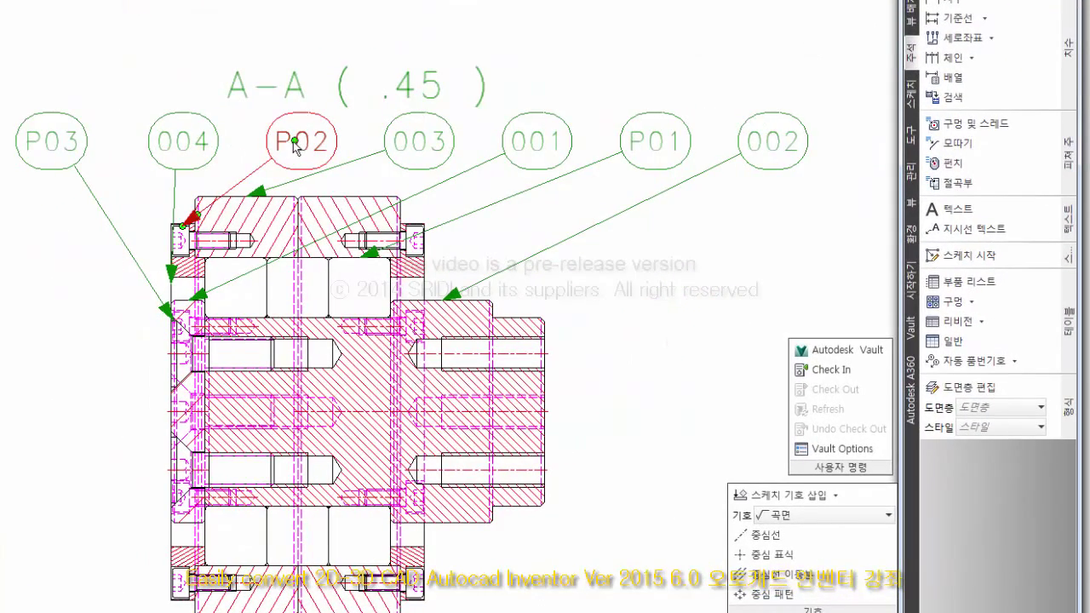
Step: Move balloon 004 between P01 and 002 and pull P02 clear of P03
{"action": "left_click_drag", "start_coordinate": [296, 142], "coordinate": [115, 141]}
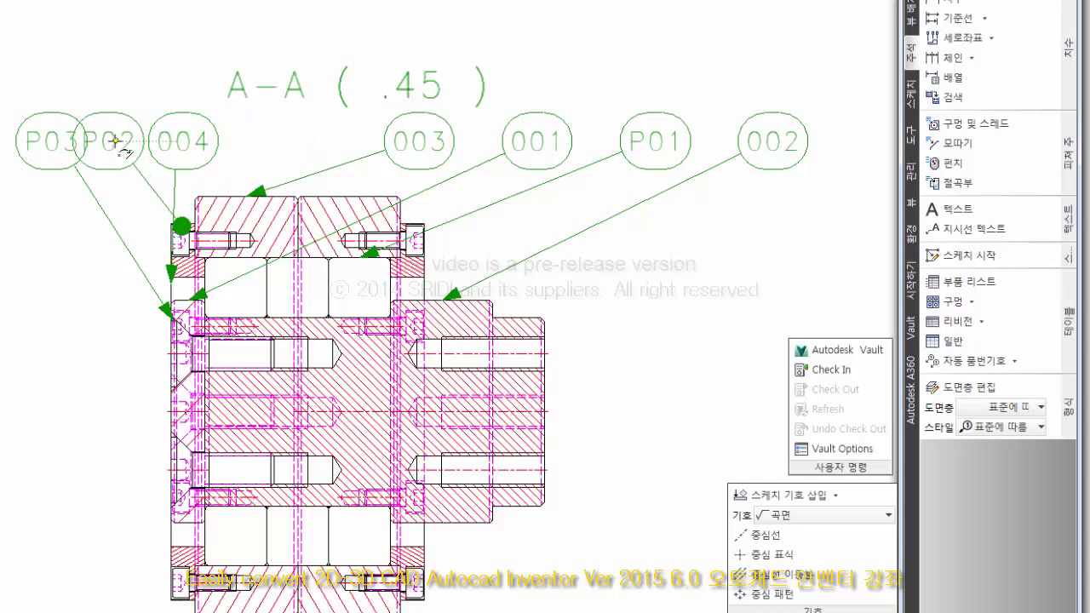
{"action": "left_click", "coordinate": [172, 53]}
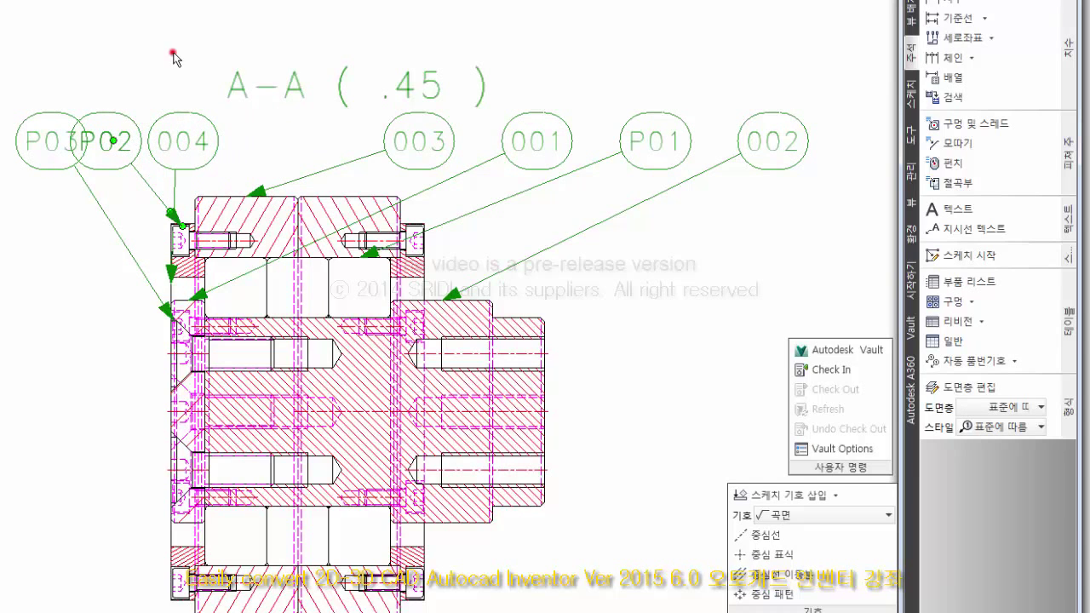
{"action": "left_click", "coordinate": [176, 140]}
{"action": "left_click", "coordinate": [155, 53]}
{"action": "left_click", "coordinate": [175, 140]}
{"action": "mouse_move", "coordinate": [175, 140]}
{"action": "left_mouse_down"}
{"action": "mouse_move", "coordinate": [384, 273]}
{"action": "mouse_move", "coordinate": [591, 430]}
{"action": "mouse_move", "coordinate": [608, 571]}
{"action": "mouse_move", "coordinate": [601, 560]}
{"action": "left_mouse_up"}
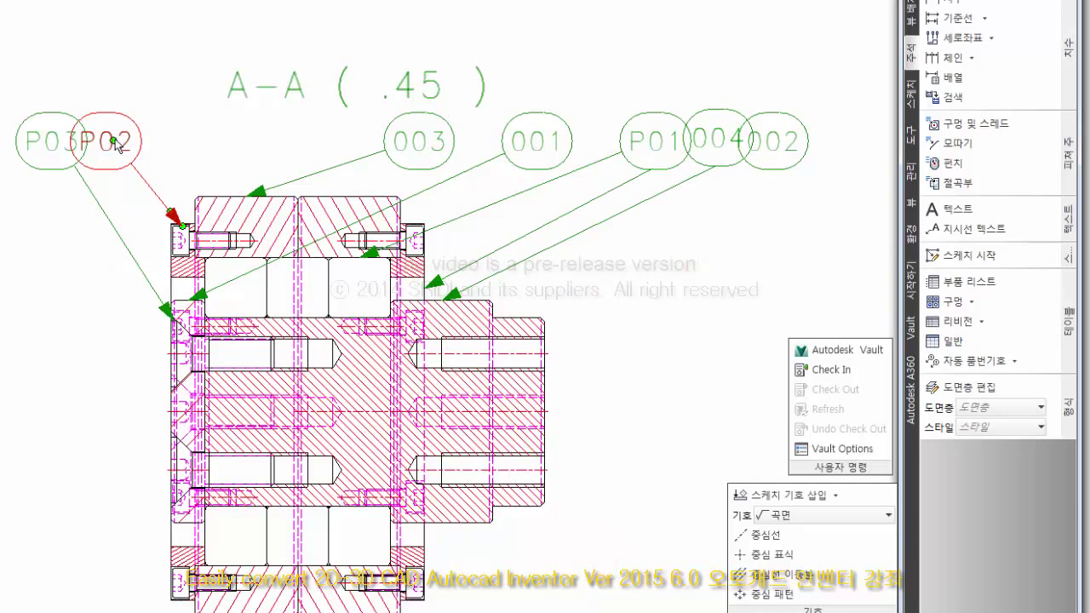
{"action": "left_click_drag", "start_coordinate": [114, 139], "coordinate": [143, 137]}
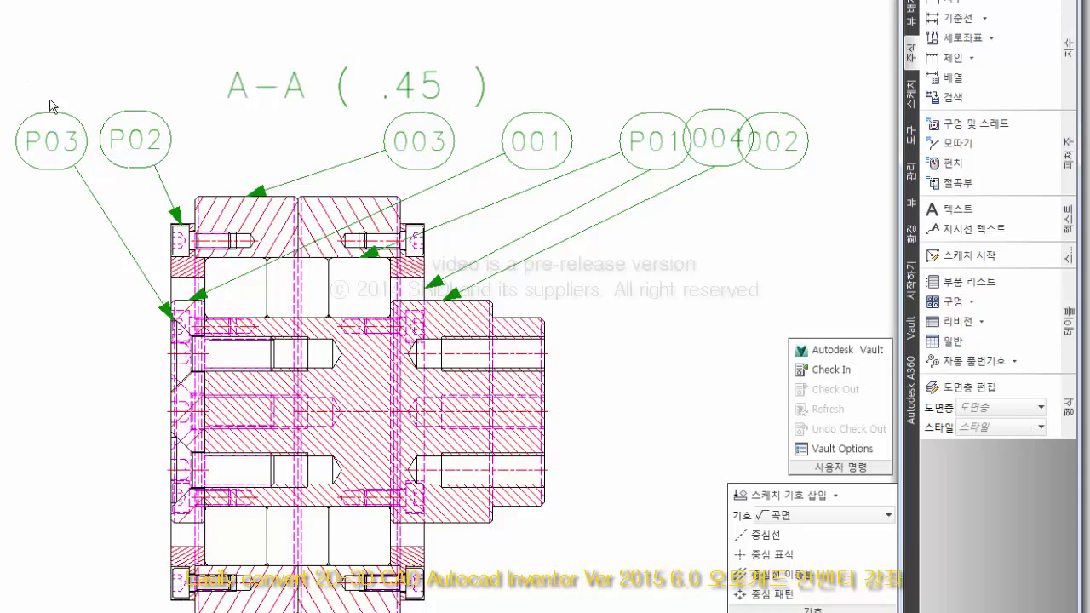
Step: Move the A-A section view label below the view
{"action": "middle_click_drag", "start_coordinate": [303, 189], "coordinate": [296, 229]}
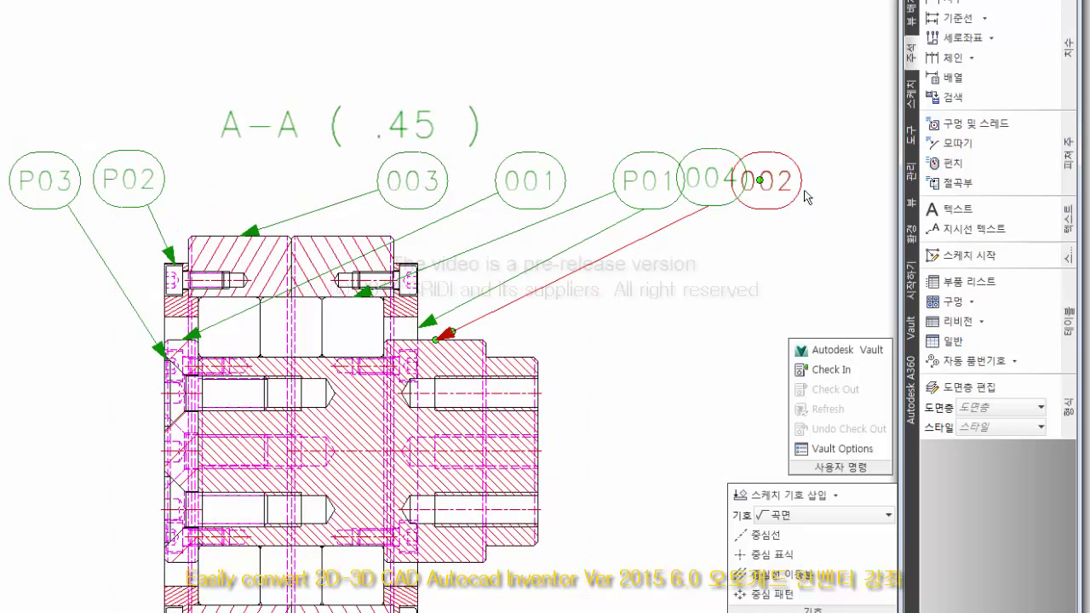
{"action": "left_click", "coordinate": [594, 86]}
{"action": "scroll", "coordinate": [341, 94], "scroll_direction": "down", "scroll_amount": 4}
{"action": "mouse_move", "coordinate": [361, 105]}
{"action": "left_mouse_down"}
{"action": "mouse_move", "coordinate": [363, 474]}
{"action": "mouse_move", "coordinate": [350, 471]}
{"action": "left_mouse_up"}
{"action": "left_click", "coordinate": [633, 349]}
{"action": "scroll", "coordinate": [441, 96], "scroll_direction": "up", "scroll_amount": 3}
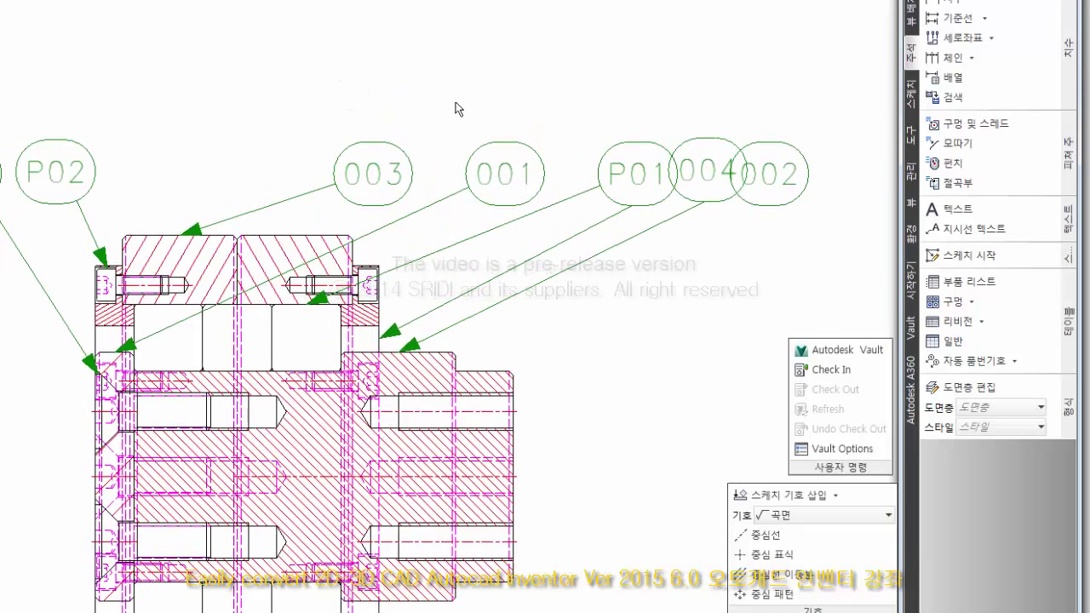
{"action": "scroll", "coordinate": [454, 107], "scroll_direction": "down", "scroll_amount": 2}
{"action": "left_click_drag", "start_coordinate": [724, 167], "coordinate": [128, 87]}
Step: Space the selected balloons with even vertical offsets
{"action": "right_click", "coordinate": [246, 81]}
{"action": "left_click", "coordinate": [283, 120]}
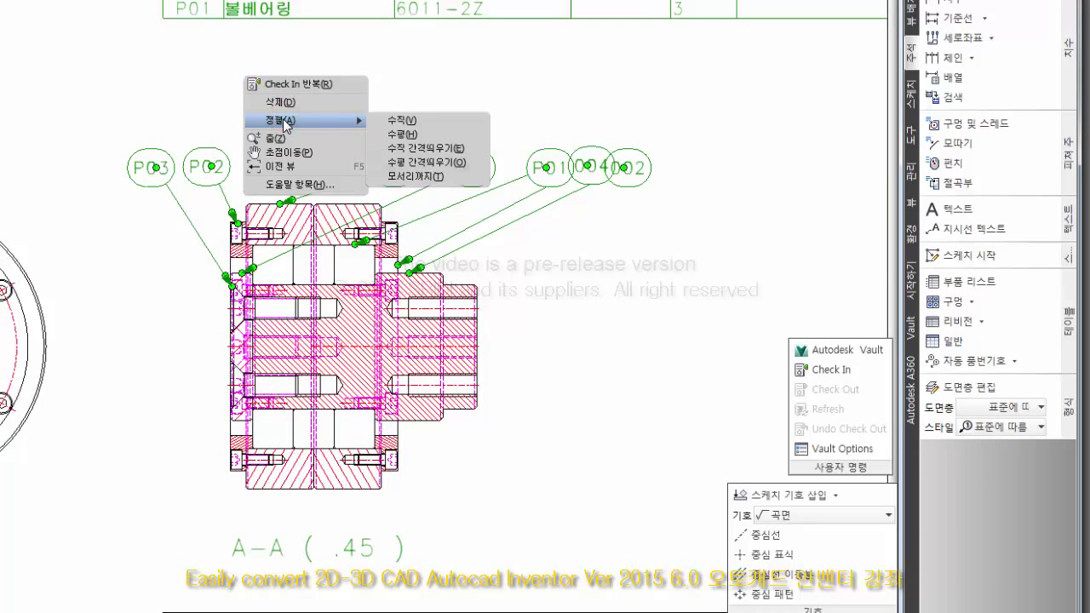
{"action": "left_click", "coordinate": [329, 123]}
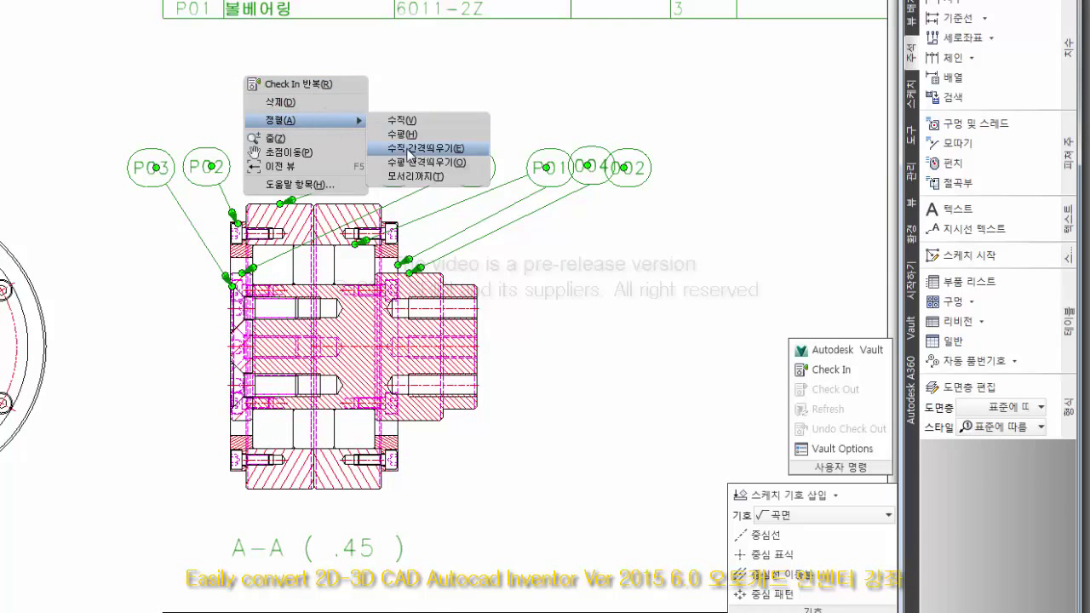
{"action": "left_click", "coordinate": [412, 153]}
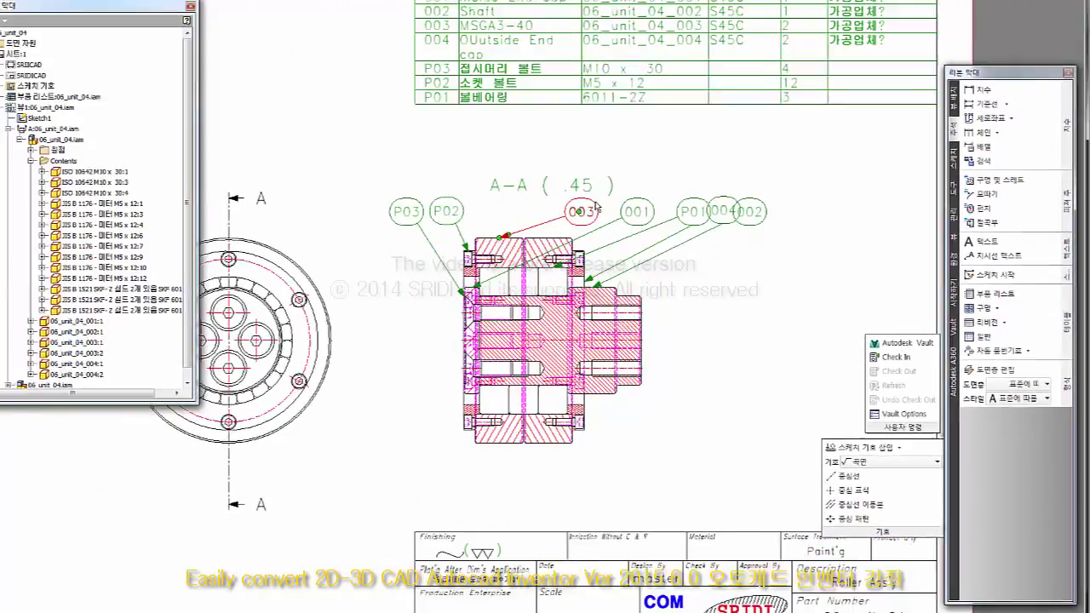
{"action": "left_click", "coordinate": [631, 153]}
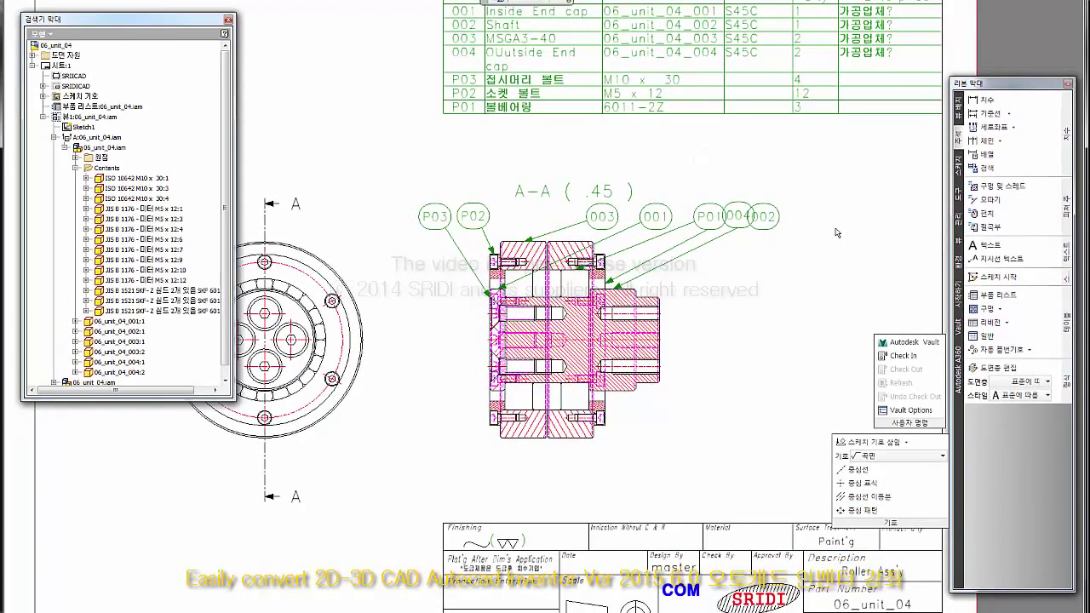
{"action": "left_click", "coordinate": [1029, 350]}
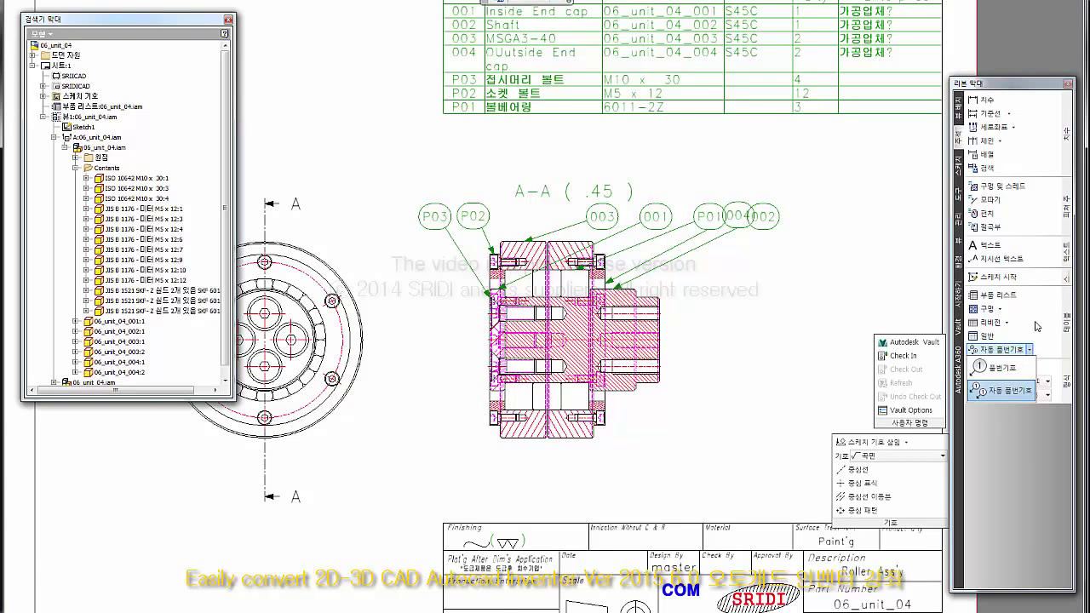
{"action": "left_click", "coordinate": [1036, 323]}
{"action": "scroll", "coordinate": [785, 304], "scroll_direction": "up", "scroll_amount": 2}
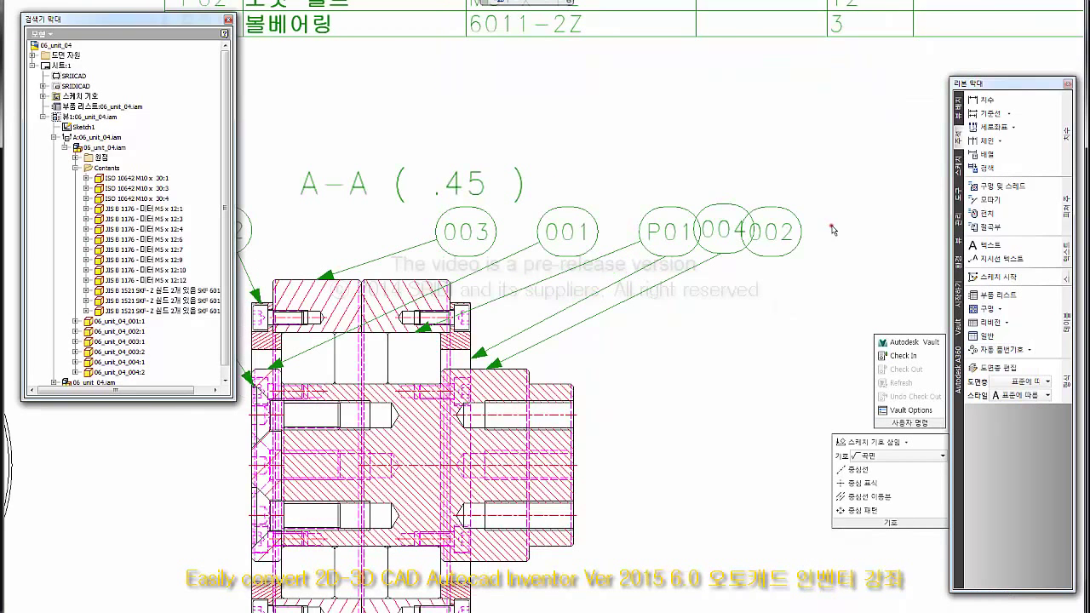
Step: Align the balloons horizontally from balloon 003 and place the row above the view
{"action": "right_click", "coordinate": [483, 227]}
{"action": "mouse_move", "coordinate": [524, 260]}
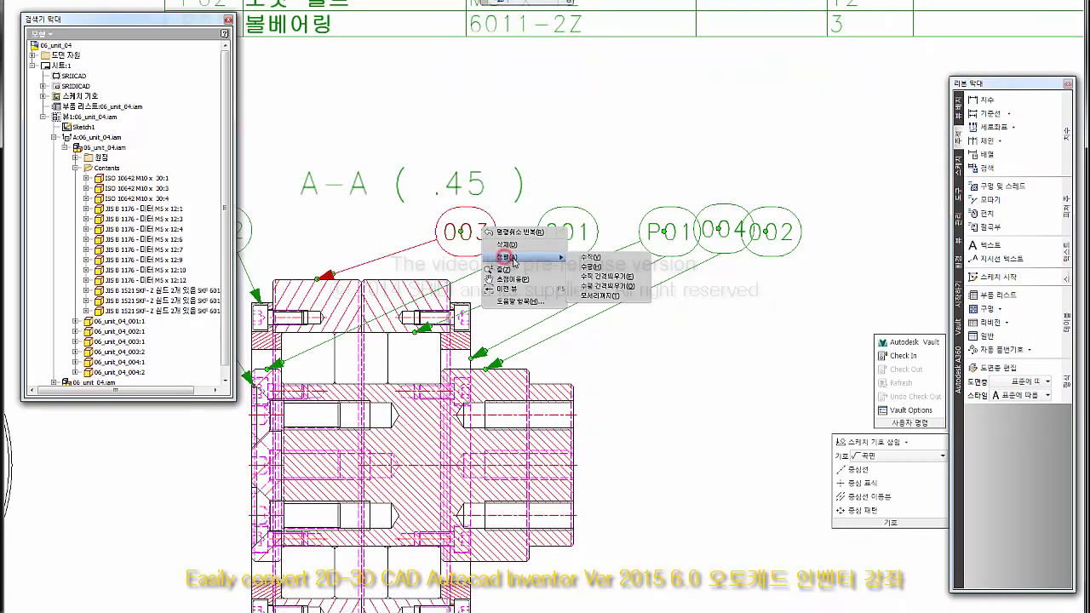
{"action": "left_click", "coordinate": [543, 260]}
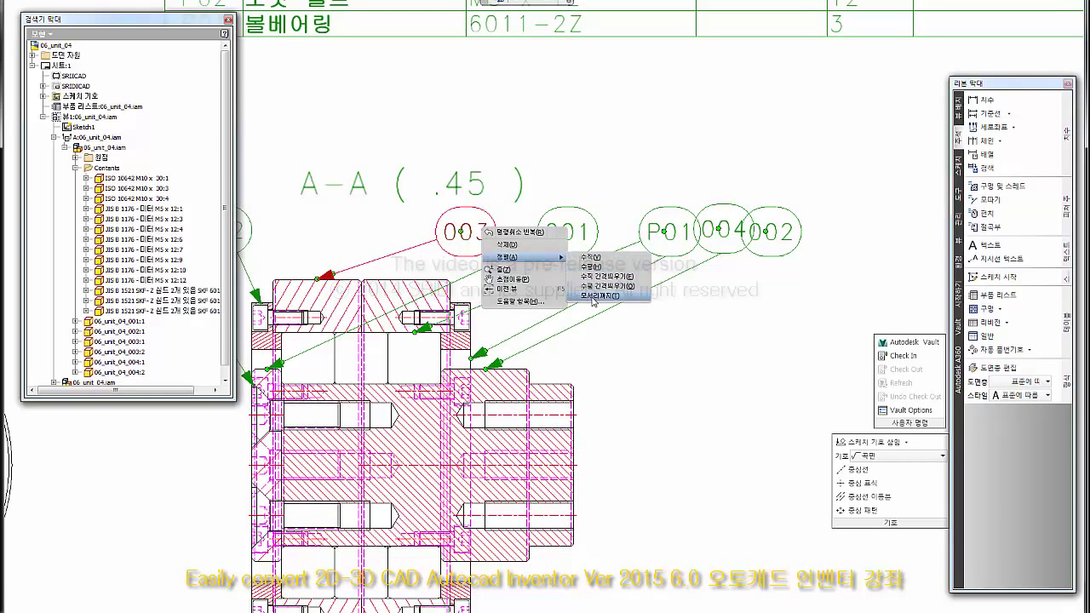
{"action": "left_click", "coordinate": [589, 267]}
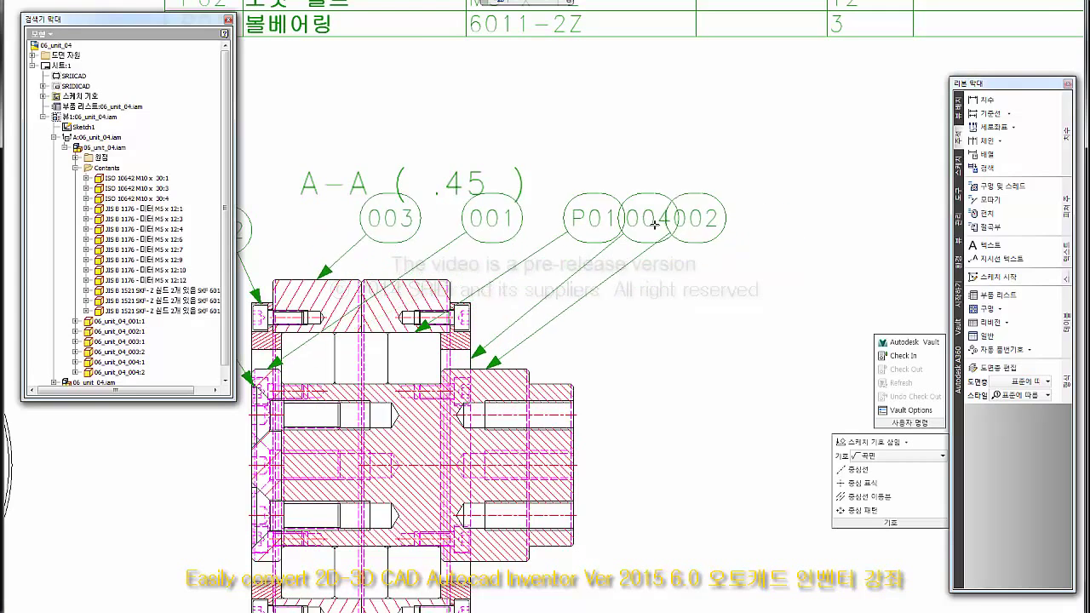
{"action": "left_click", "coordinate": [686, 173]}
{"action": "scroll", "coordinate": [682, 223], "scroll_direction": "down", "scroll_amount": 3}
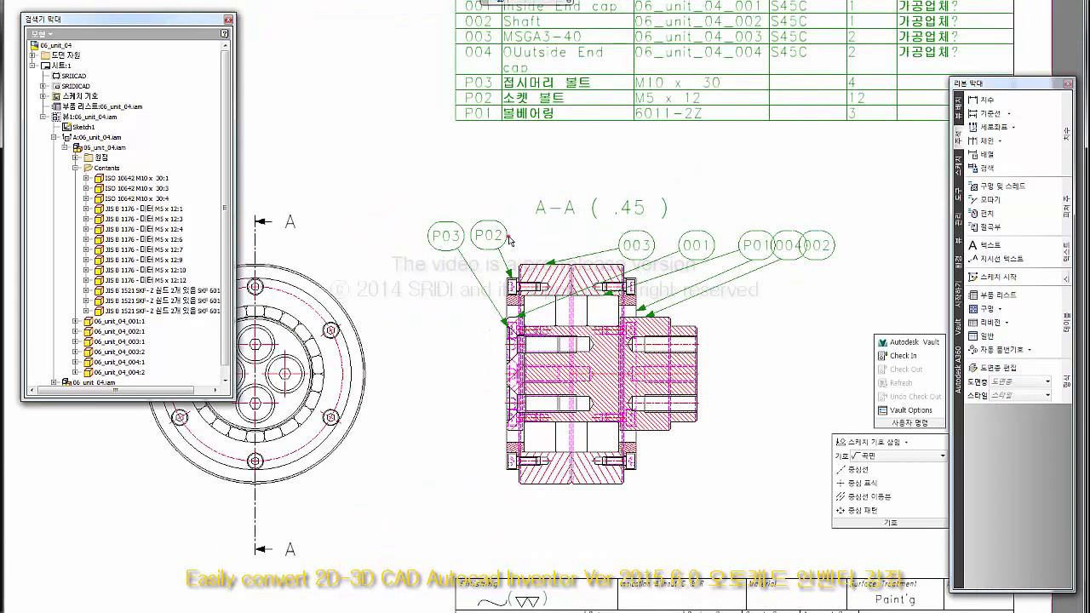
{"action": "left_click", "coordinate": [706, 182]}
Step: Window-select the whole balloon row and align it into one horizontal line
{"action": "left_click_drag", "start_coordinate": [847, 247], "coordinate": [445, 242]}
{"action": "right_click", "coordinate": [483, 220]}
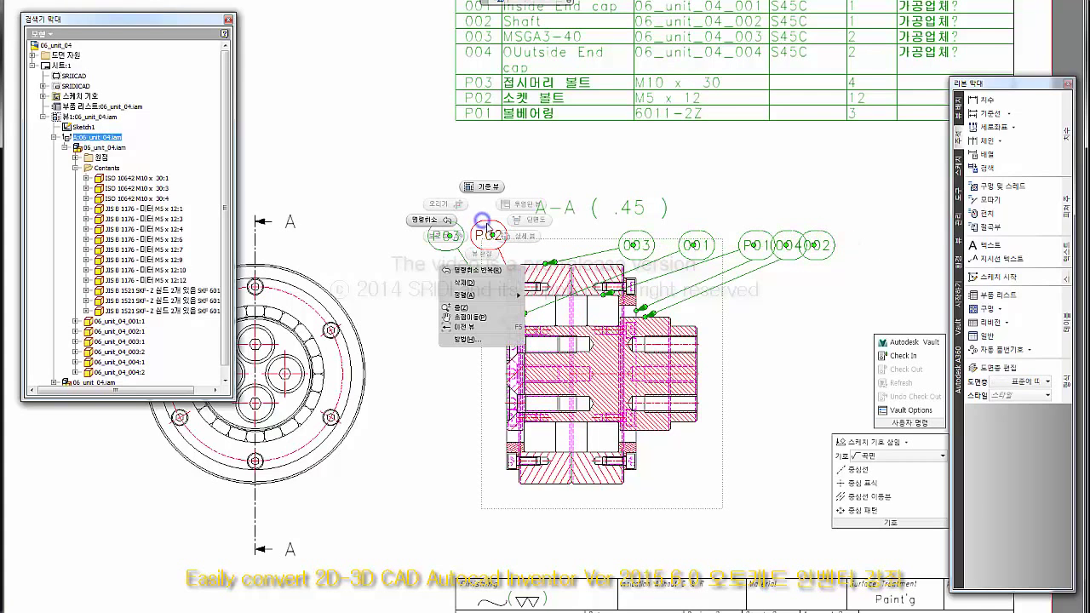
{"action": "mouse_move", "coordinate": [479, 296]}
{"action": "left_click", "coordinate": [551, 304]}
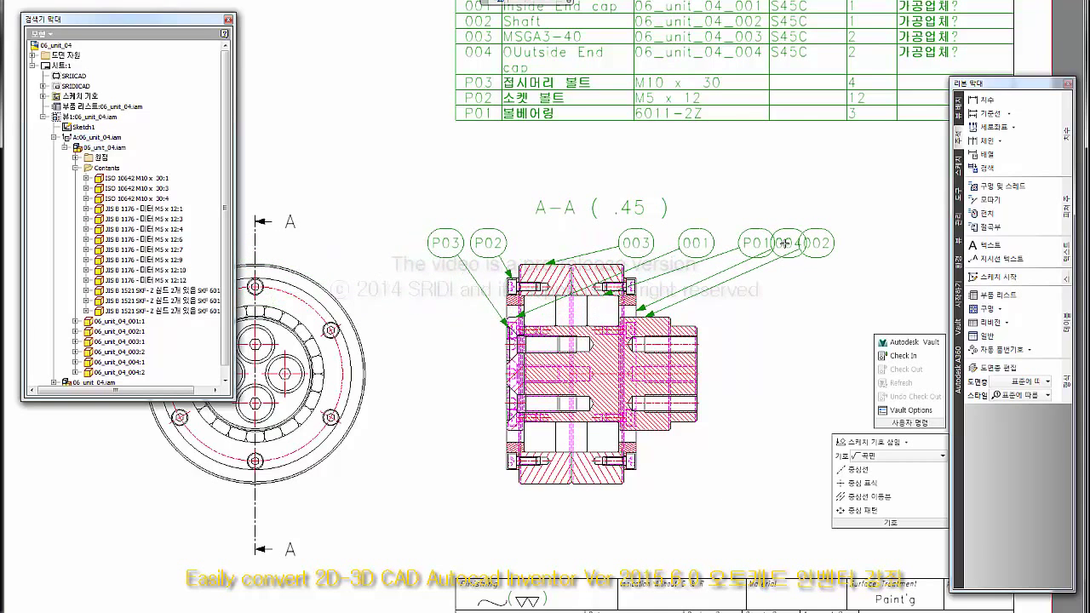
{"action": "left_click", "coordinate": [797, 330]}
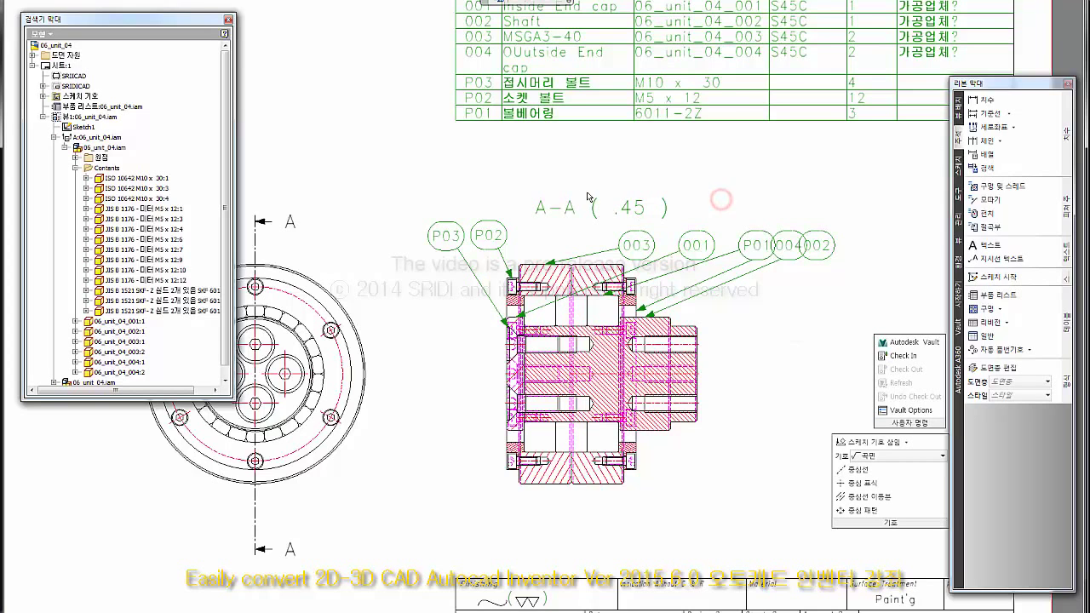
Step: Move balloon P01 beside P02 and reattach its leader to the left bolt
{"action": "middle_click_drag", "start_coordinate": [588, 198], "coordinate": [578, 242]}
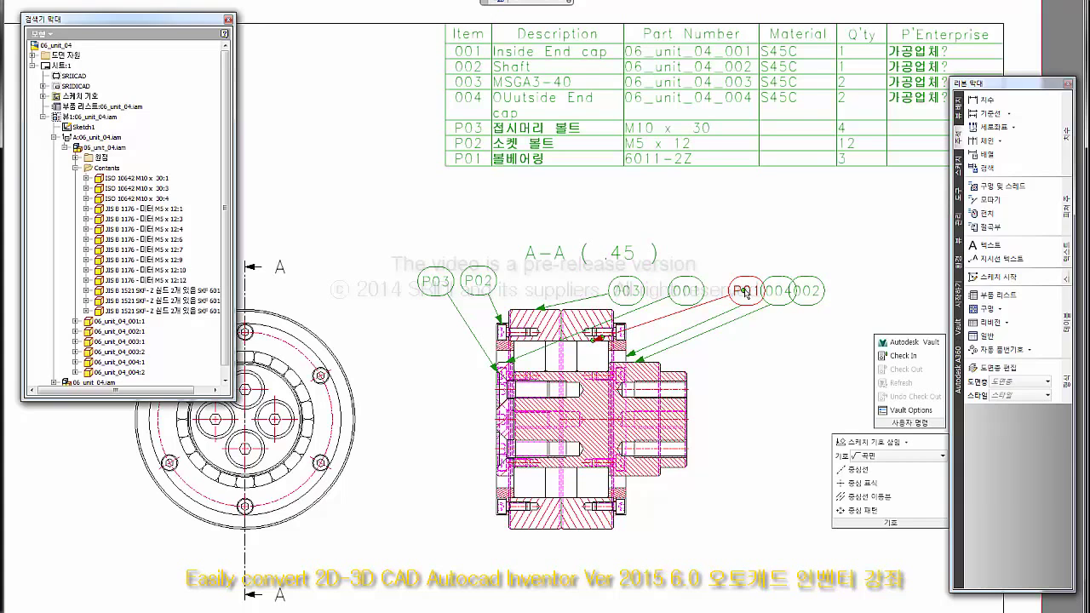
{"action": "left_click_drag", "start_coordinate": [746, 294], "coordinate": [523, 281]}
{"action": "scroll", "coordinate": [531, 294], "scroll_direction": "up", "scroll_amount": 3}
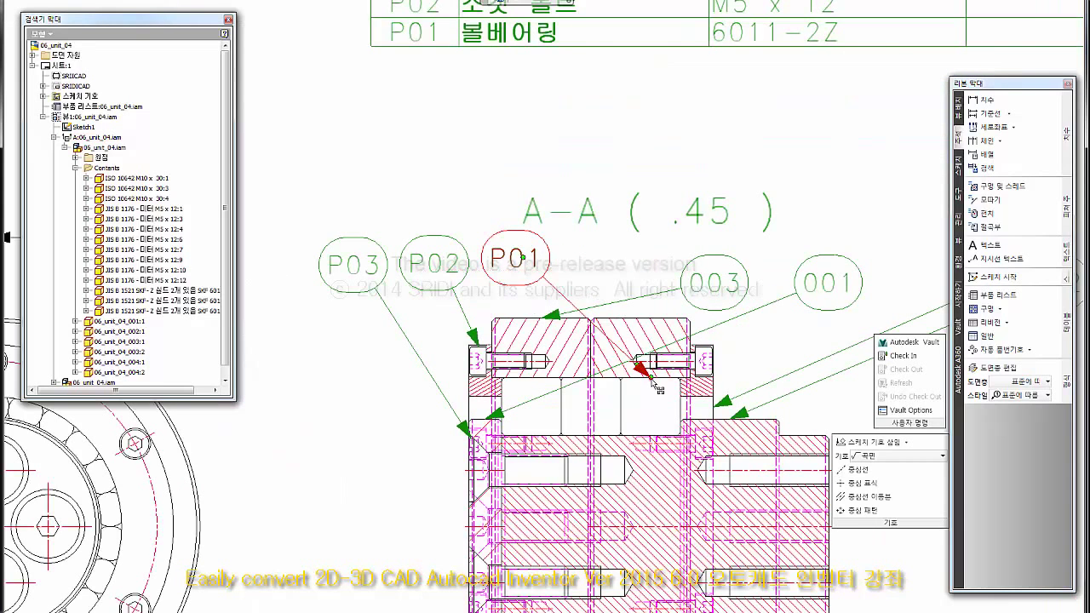
{"action": "left_click_drag", "start_coordinate": [653, 390], "coordinate": [560, 399]}
Step: Align P03, P02 and P01 with even horizontal spacing and shift the group left
{"action": "scroll", "coordinate": [452, 185], "scroll_direction": "up", "scroll_amount": 2}
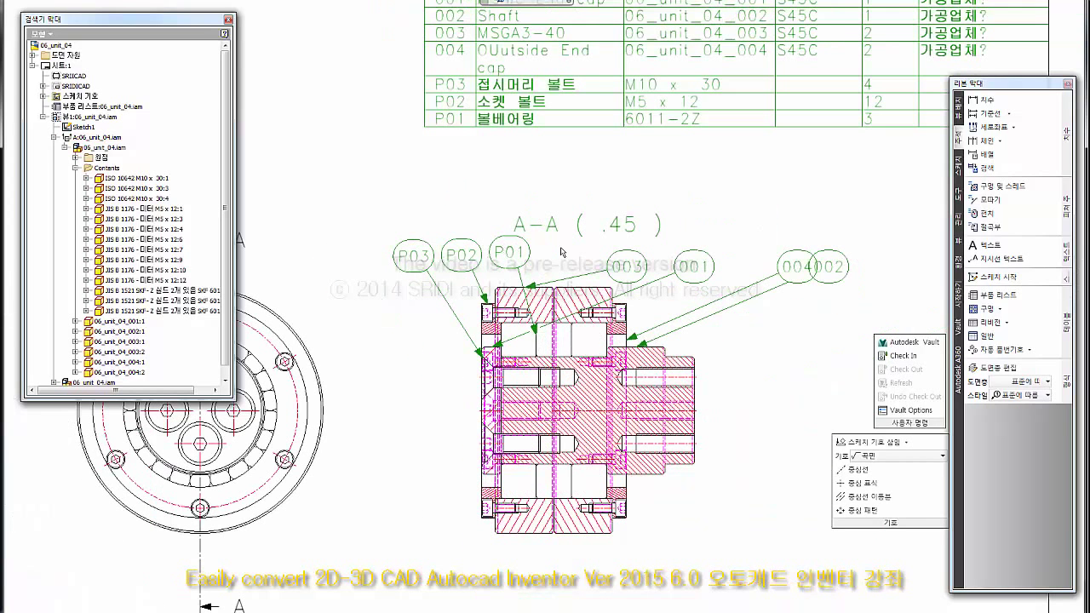
{"action": "right_click", "coordinate": [428, 219]}
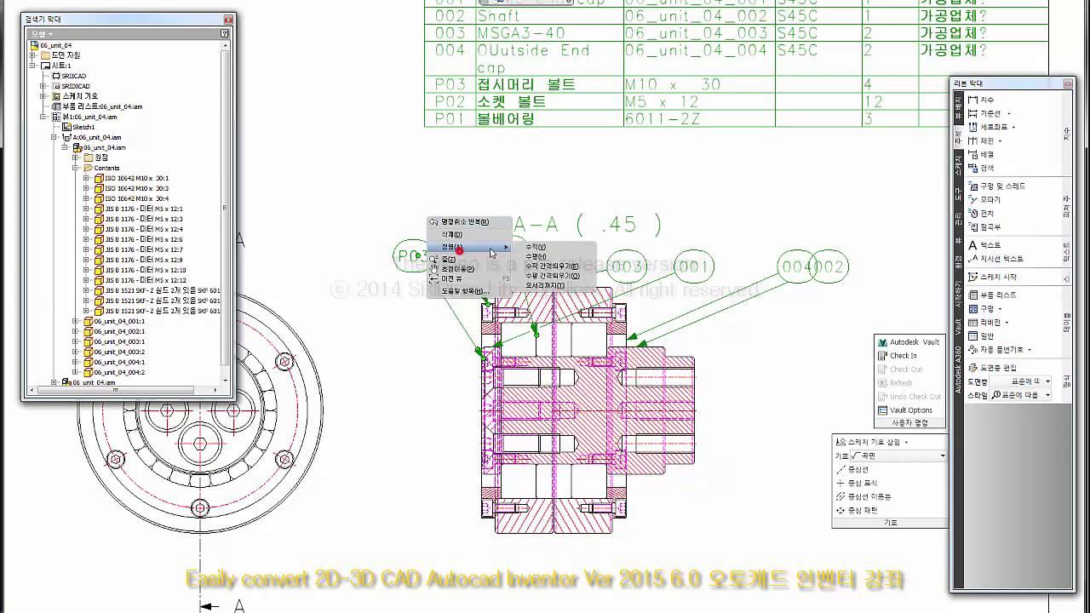
{"action": "left_click", "coordinate": [546, 249]}
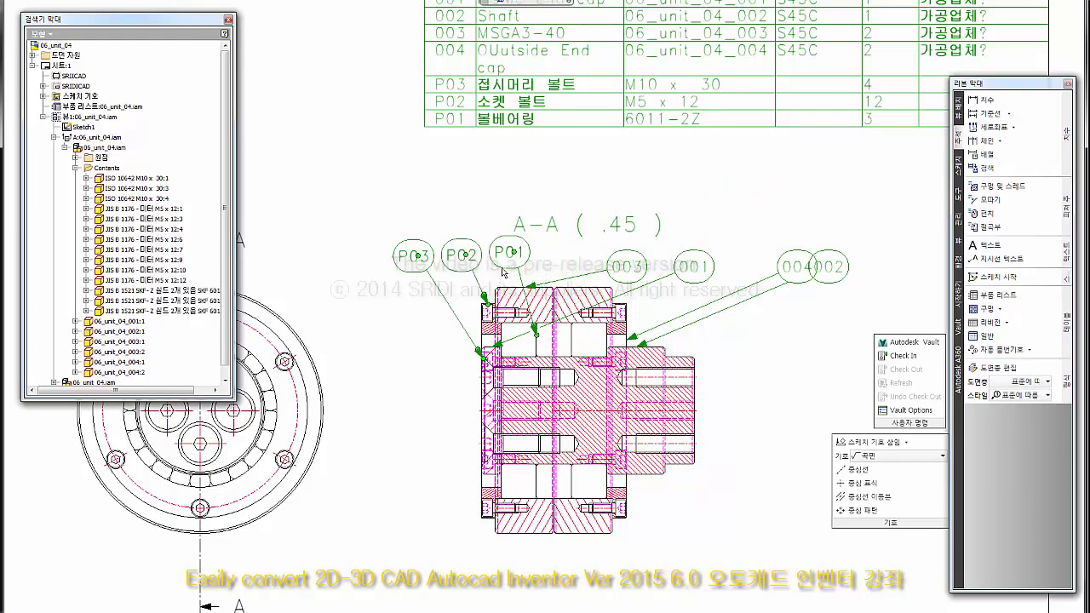
{"action": "right_click", "coordinate": [423, 220]}
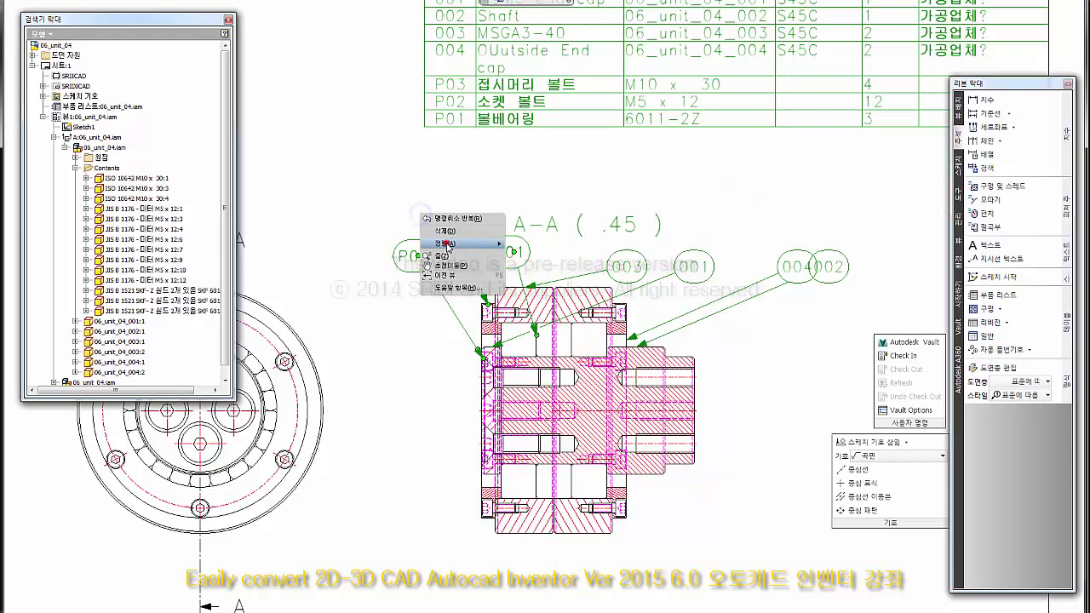
{"action": "left_click", "coordinate": [443, 249]}
{"action": "left_click", "coordinate": [520, 253]}
{"action": "left_click_drag", "start_coordinate": [519, 253], "coordinate": [463, 260]}
Step: Move balloon 004 left next to 001, clear of balloon 002
{"action": "middle_click_drag", "start_coordinate": [737, 218], "coordinate": [627, 213]}
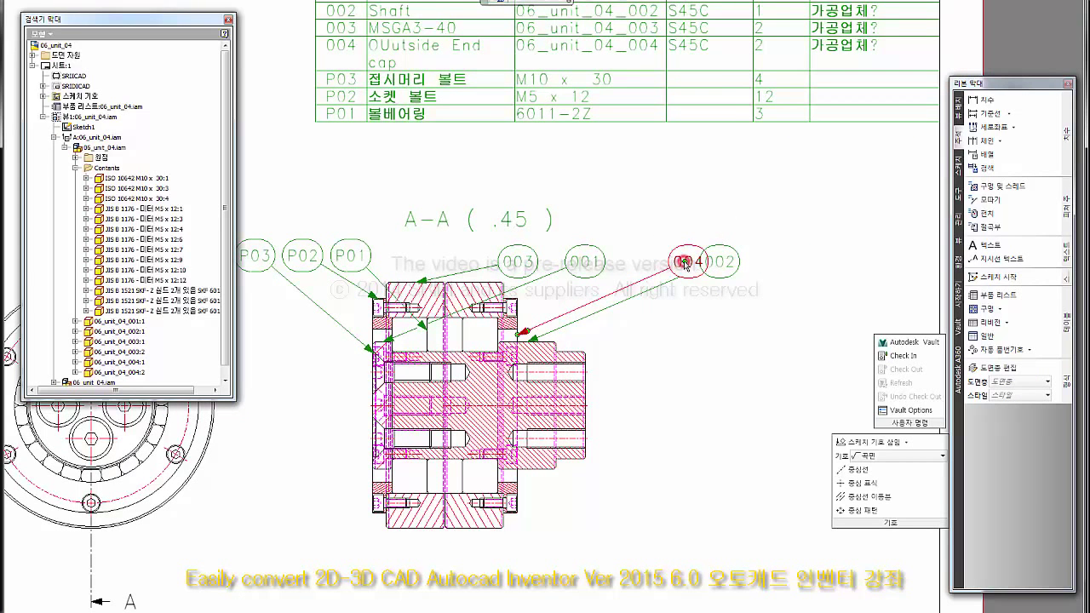
{"action": "left_click_drag", "start_coordinate": [685, 263], "coordinate": [638, 263]}
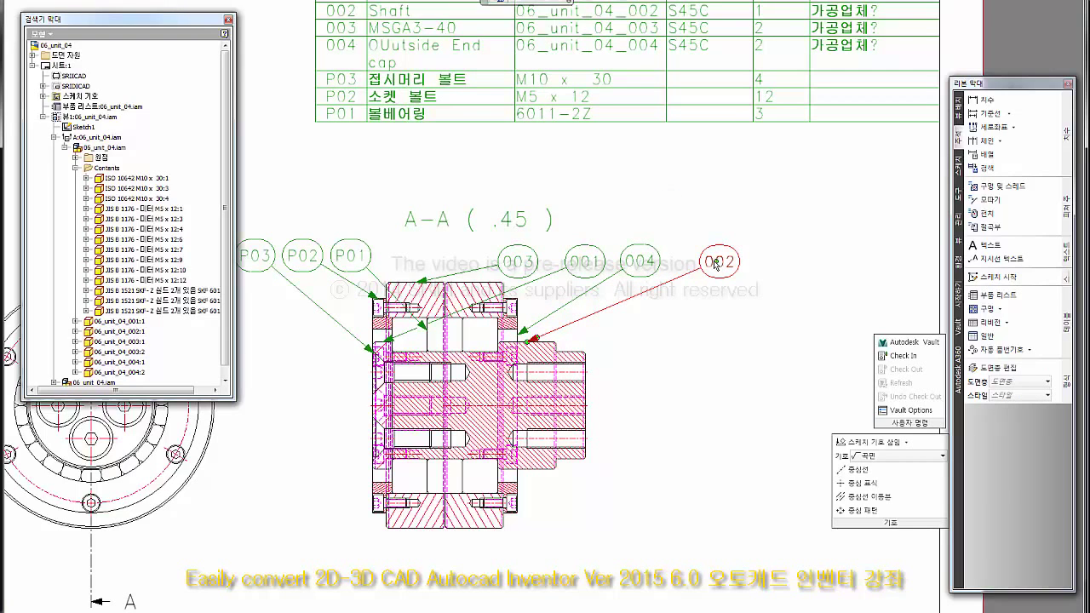
{"action": "left_click", "coordinate": [717, 264]}
{"action": "left_click", "coordinate": [716, 261]}
{"action": "left_click", "coordinate": [711, 263]}
{"action": "scroll", "coordinate": [705, 267], "scroll_direction": "up", "scroll_amount": 3}
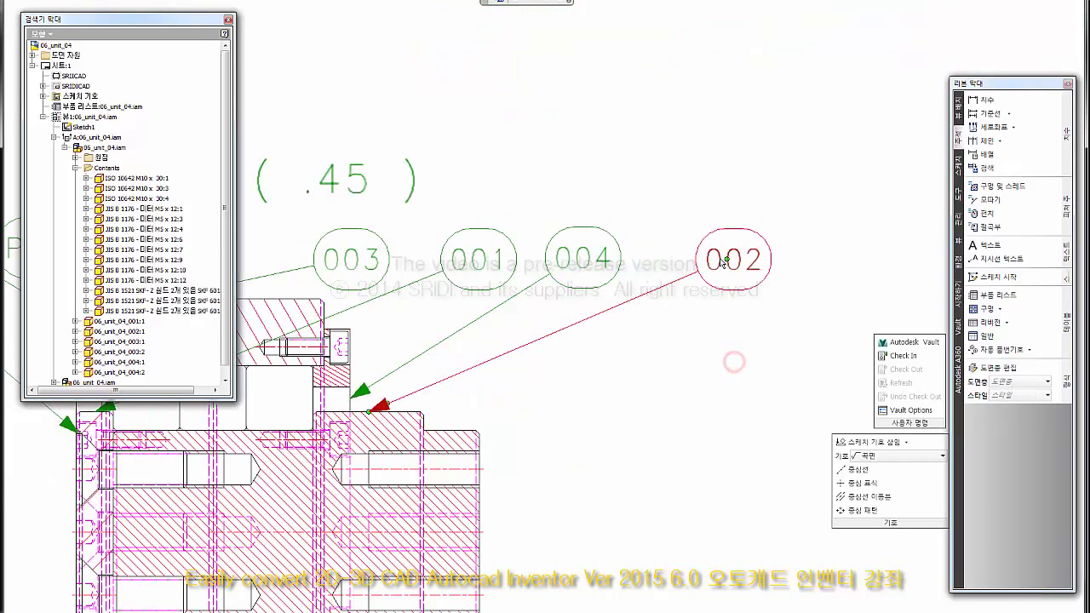